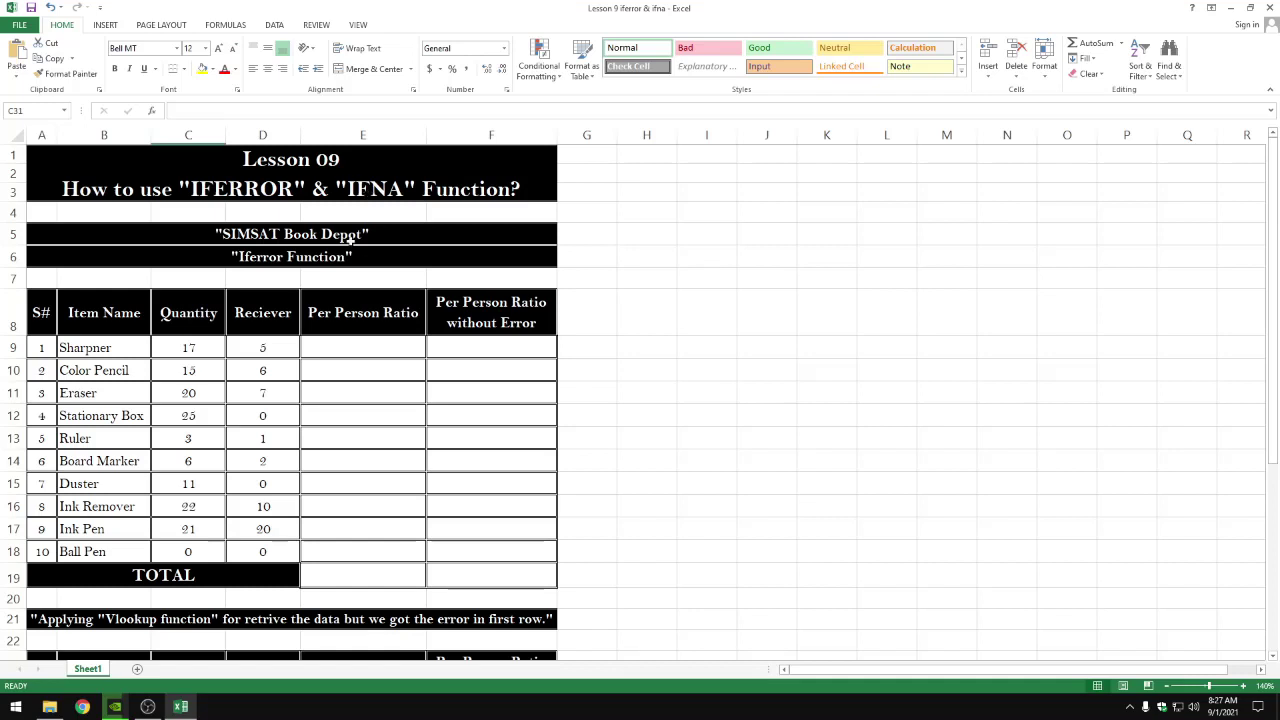
left_click(378, 352)
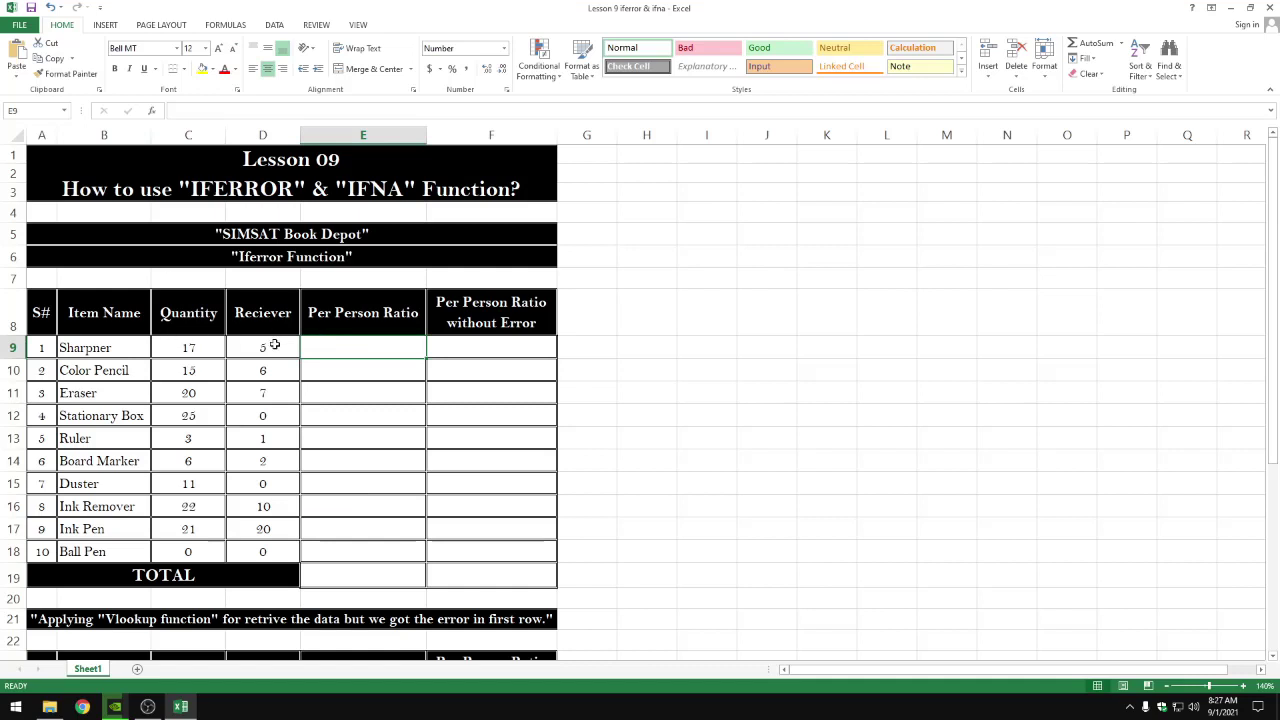
left_click(105, 349)
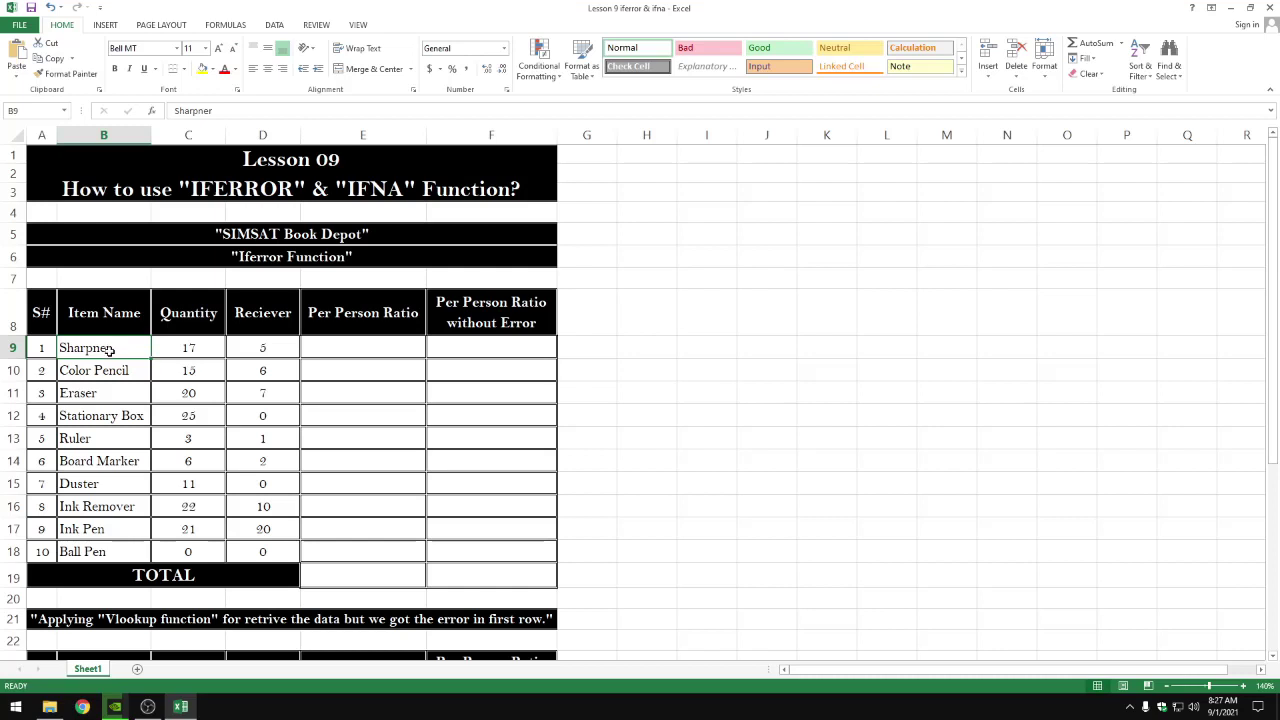
left_click(174, 351)
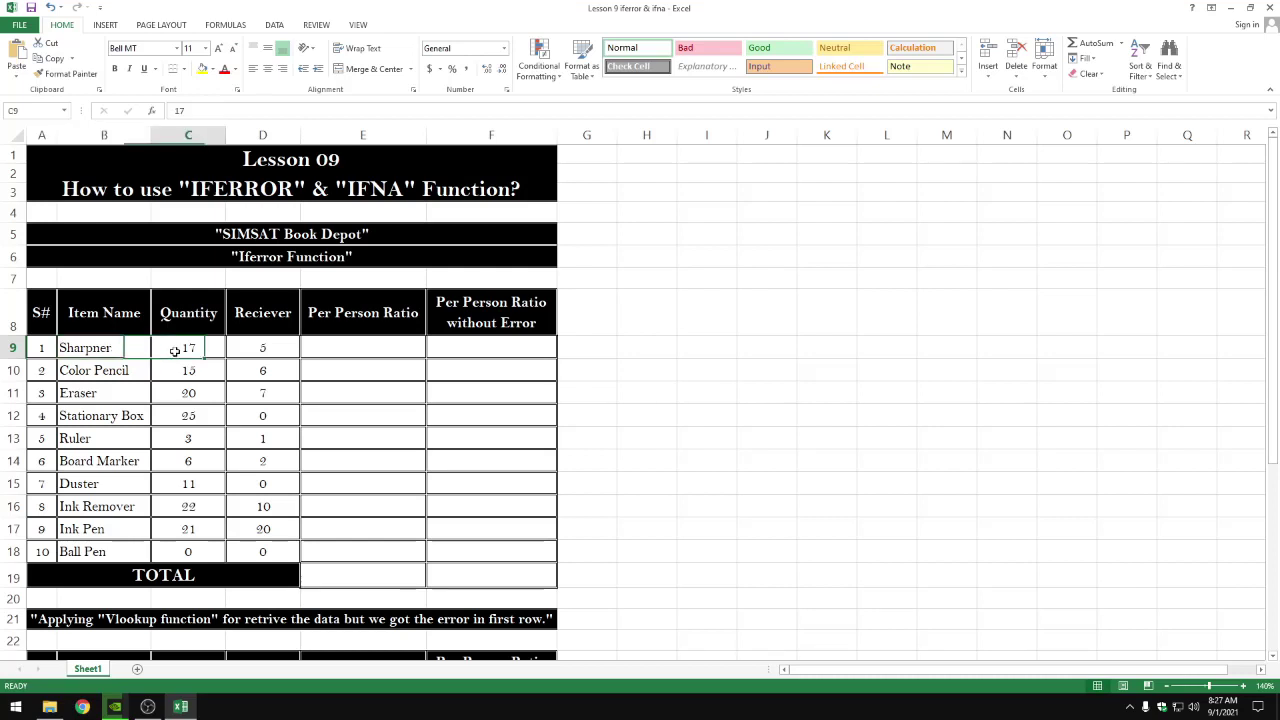
left_click(257, 349)
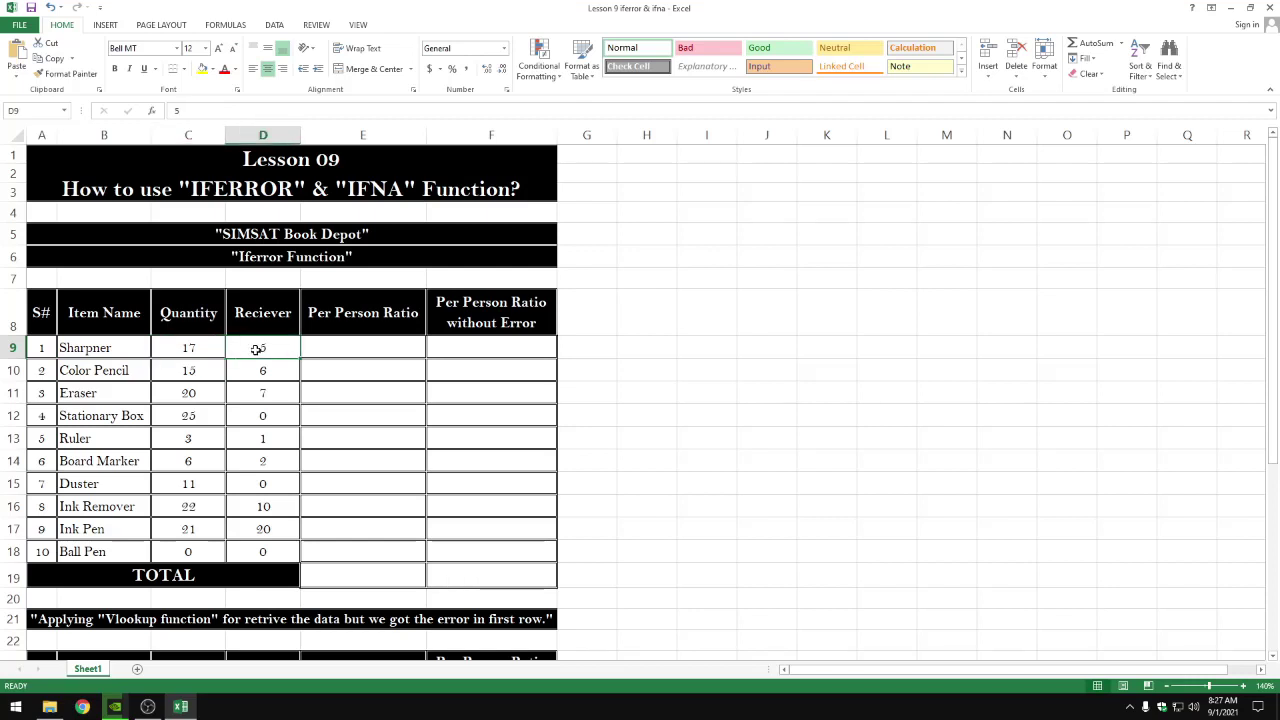
left_click(203, 347)
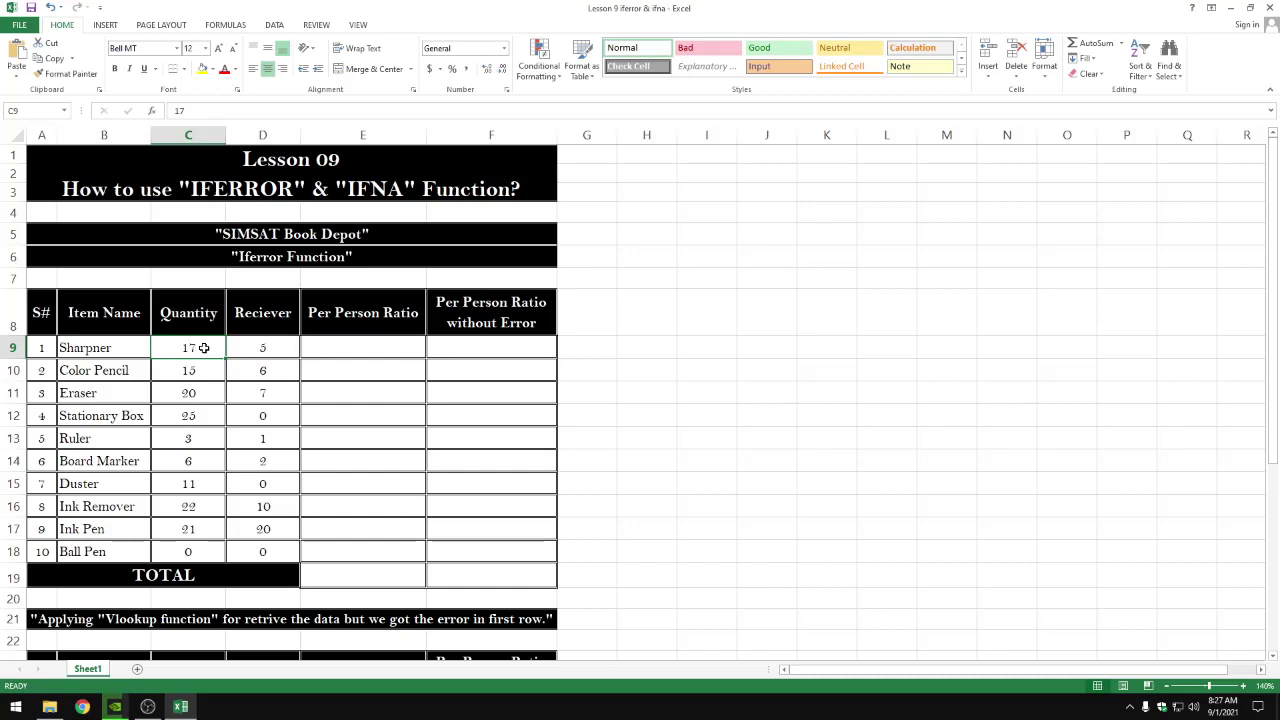
Enter the formula =C9/D9 in E9 to calculate the Per Person Ratio for Sharpner
left_click(328, 351)
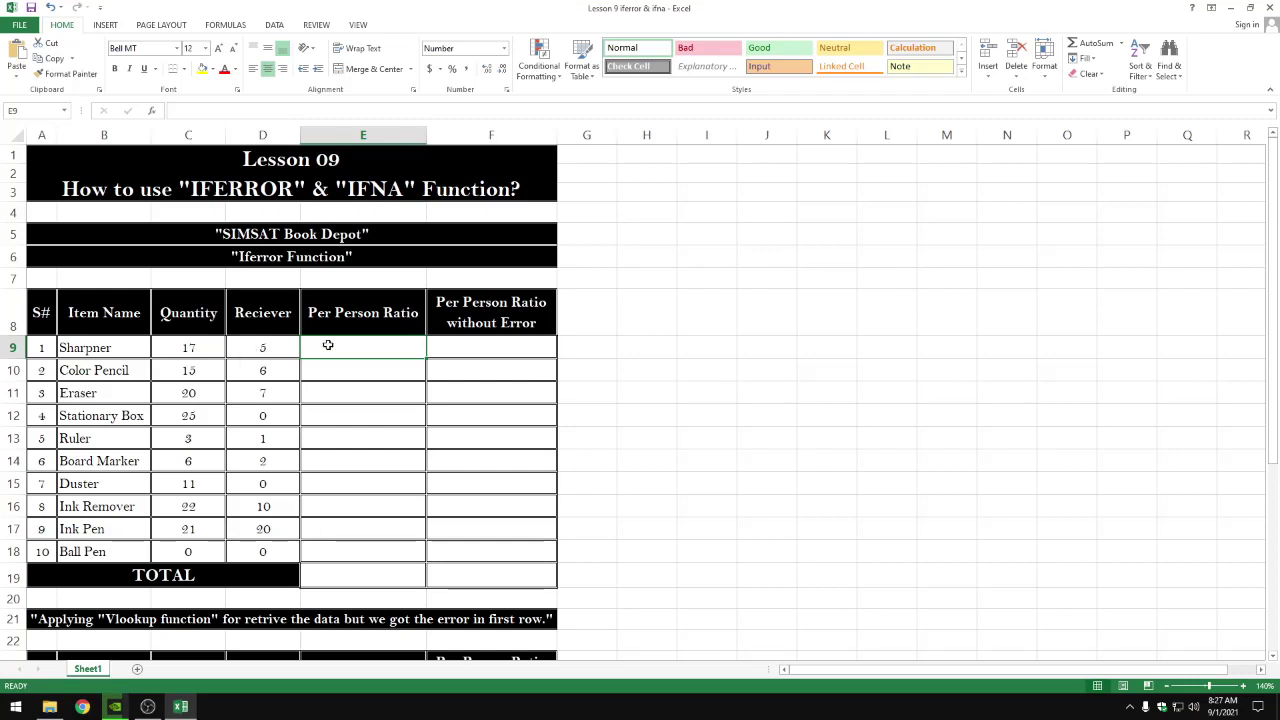
type("=")
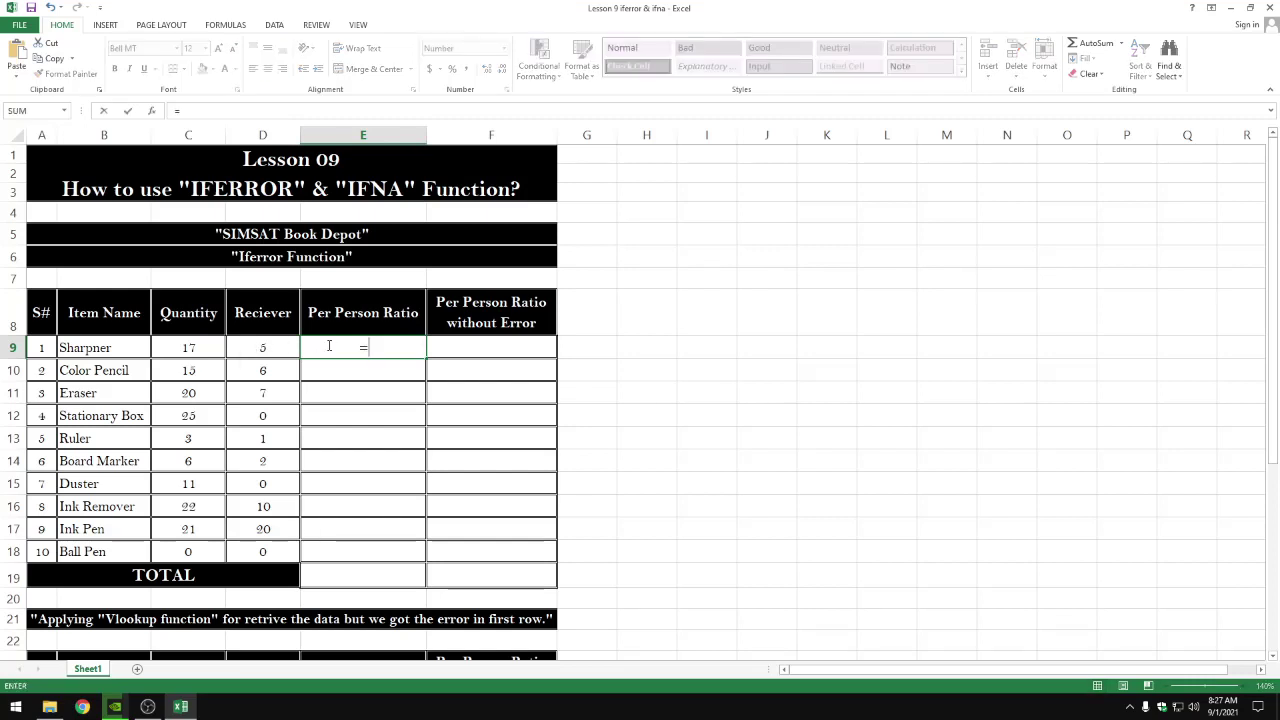
left_click(191, 346)
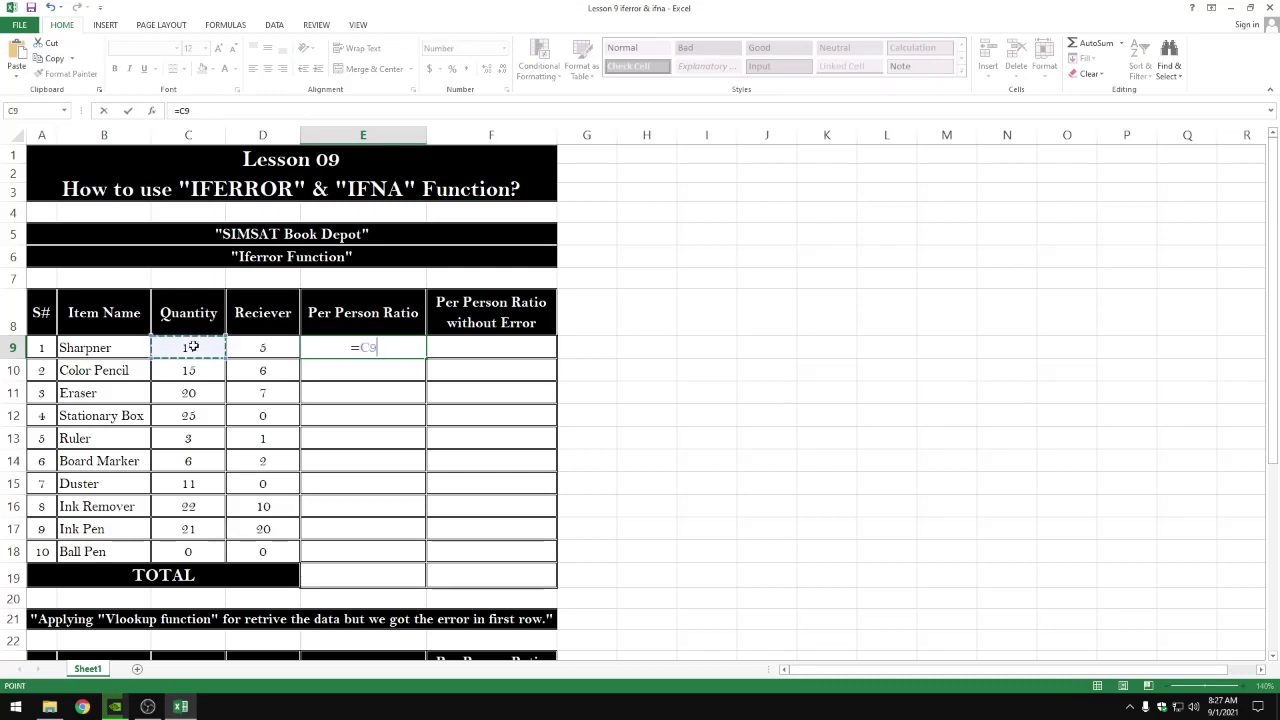
type("/")
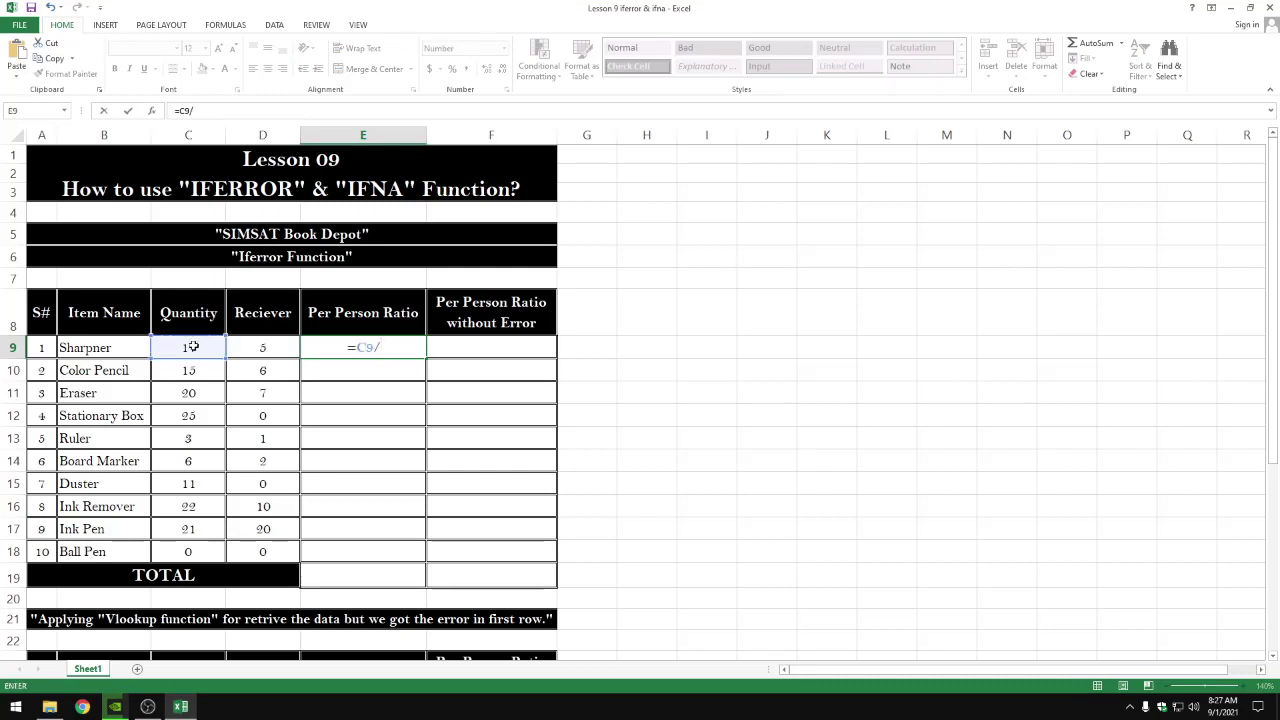
left_click(248, 346)
key("Return")
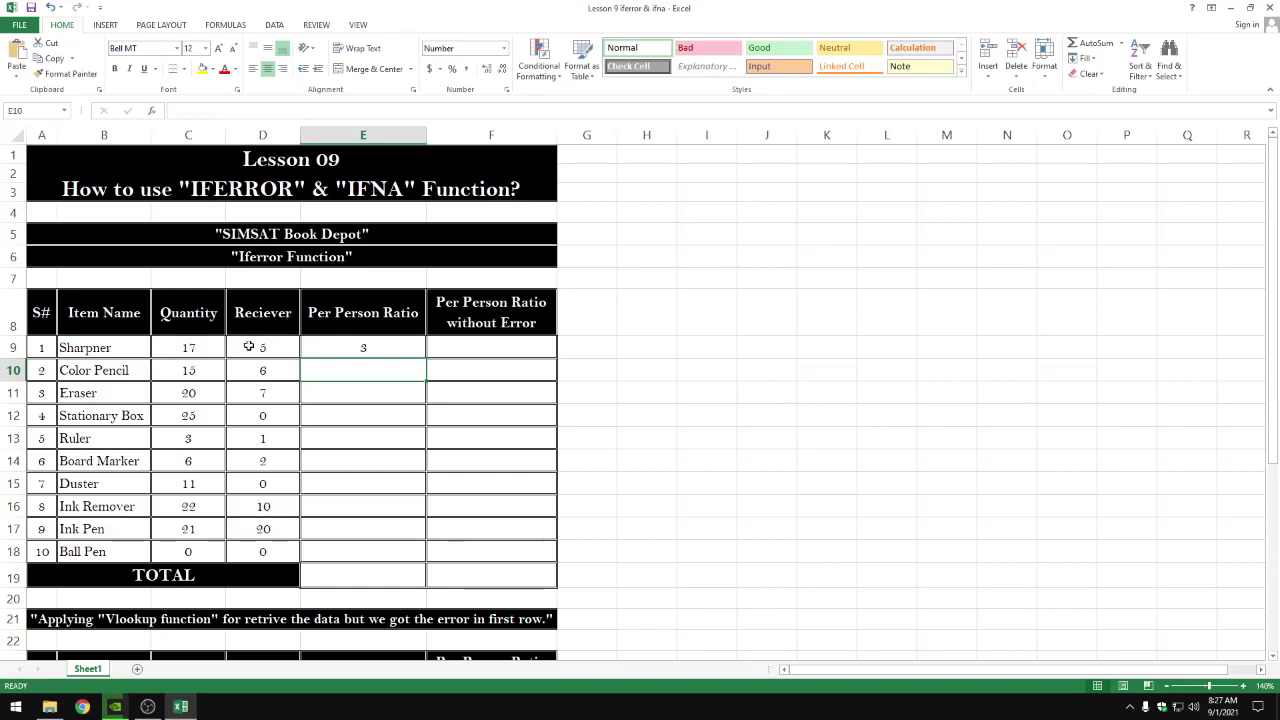
Format the Sharpner ratio in E9 to show one decimal place
left_click(331, 348)
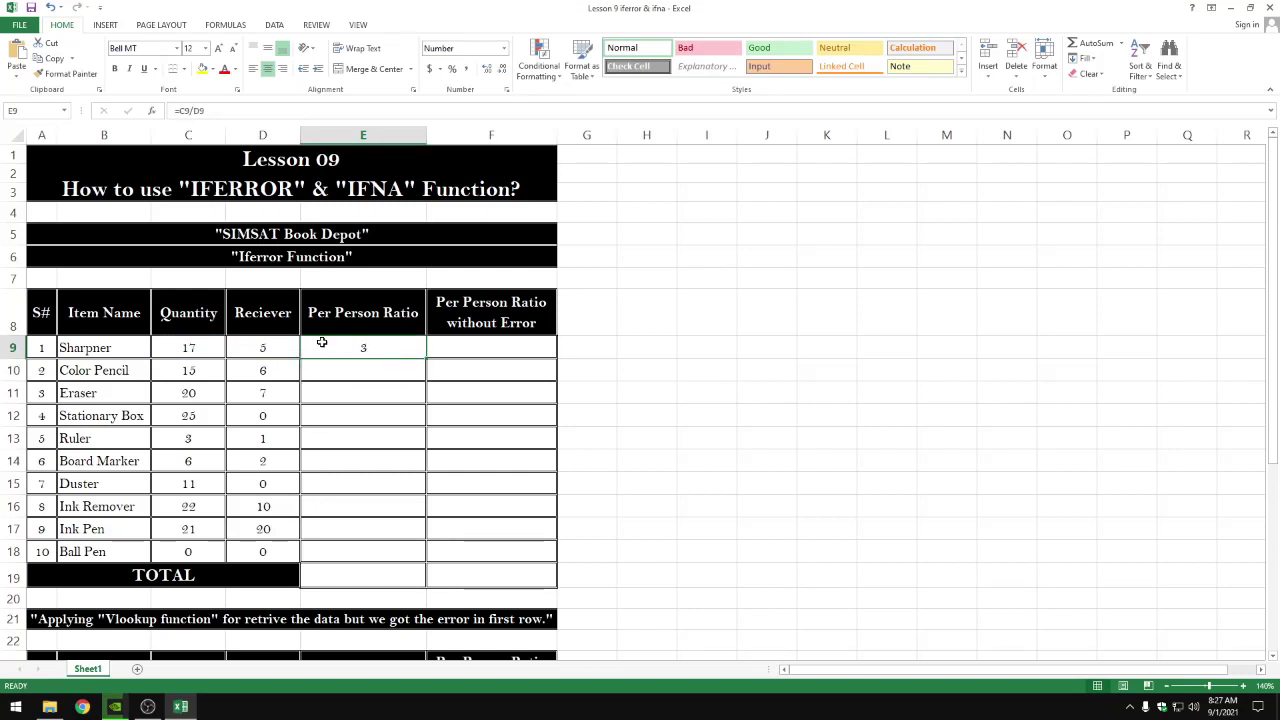
left_click(503, 77)
left_click(490, 72)
Enter the formula =C10/D10 in E10 to calculate the Per Person Ratio for Color Pencil
left_click(335, 374)
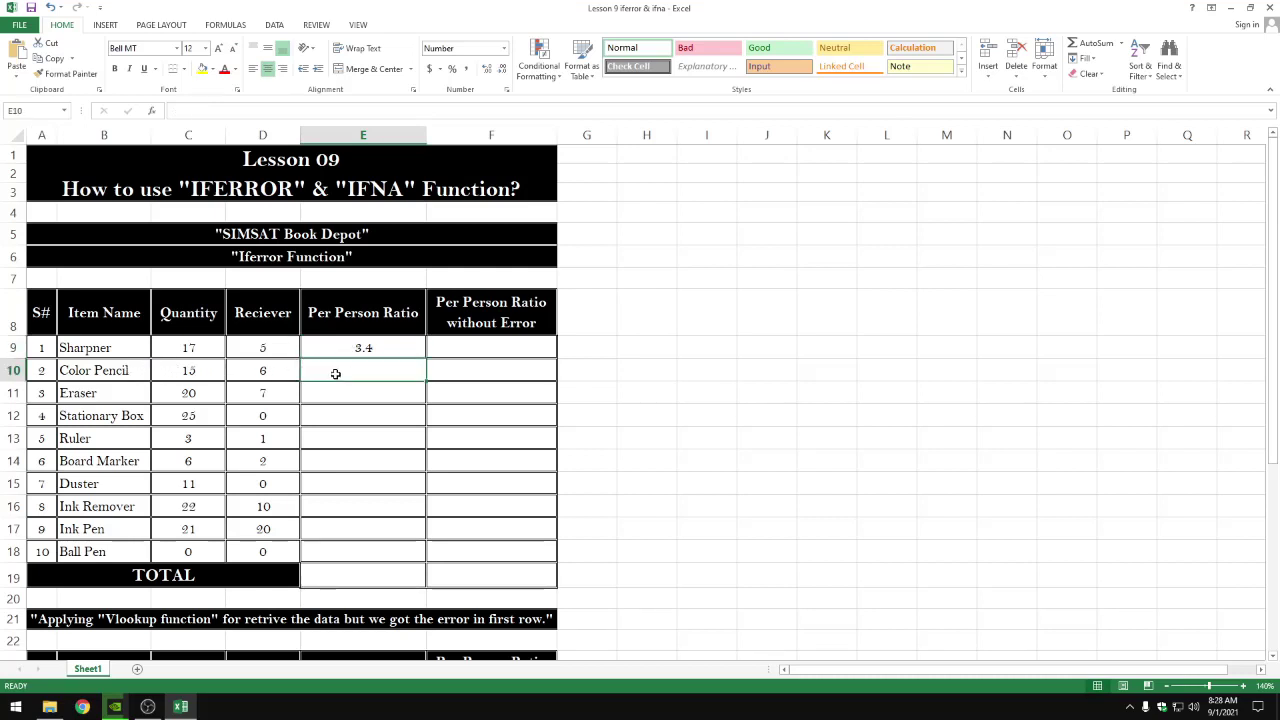
type("=")
left_click(170, 369)
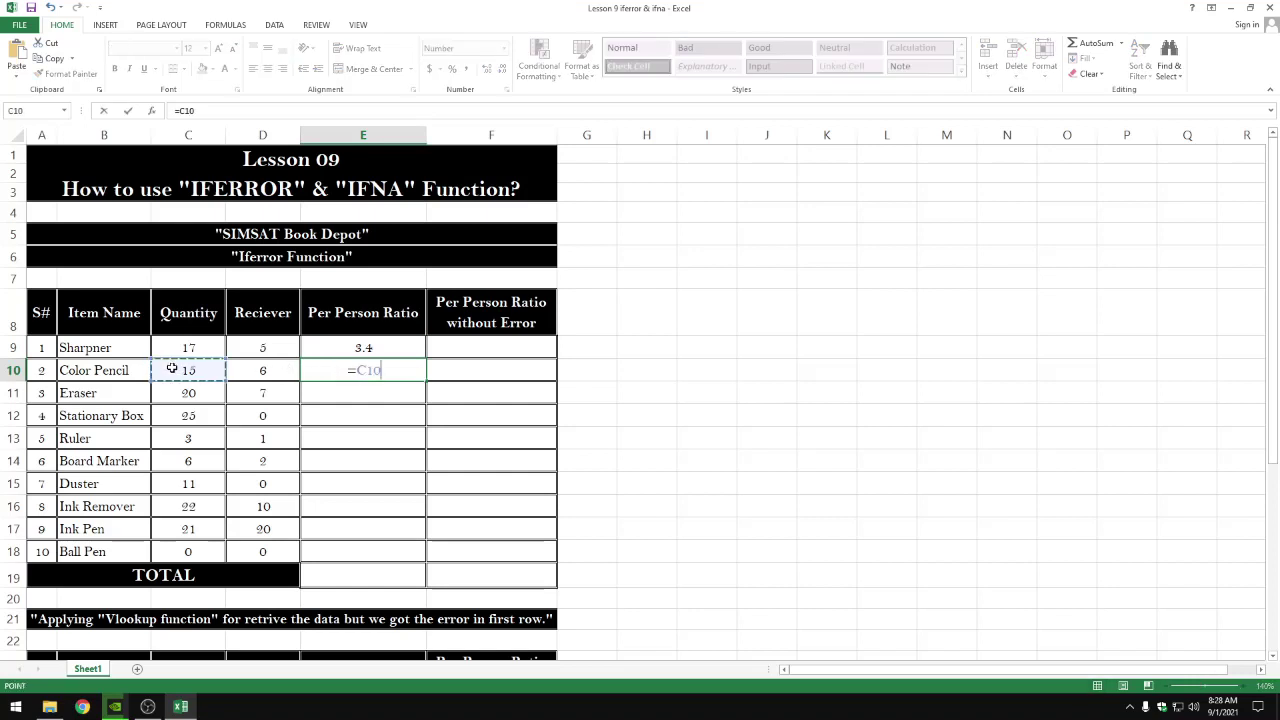
type("/")
left_click(258, 370)
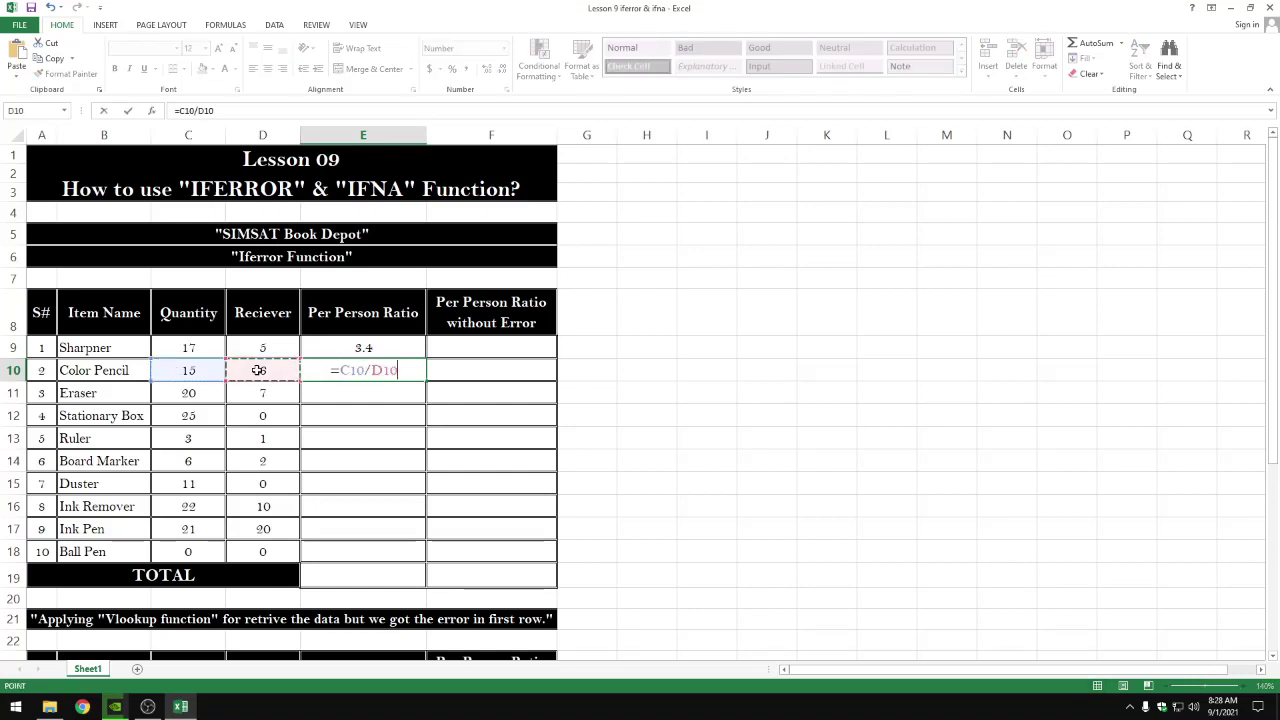
key("Return")
Format both ratio columns, E9 through F18, to show one decimal place
left_click_drag(326, 356, 470, 548)
left_click(487, 70)
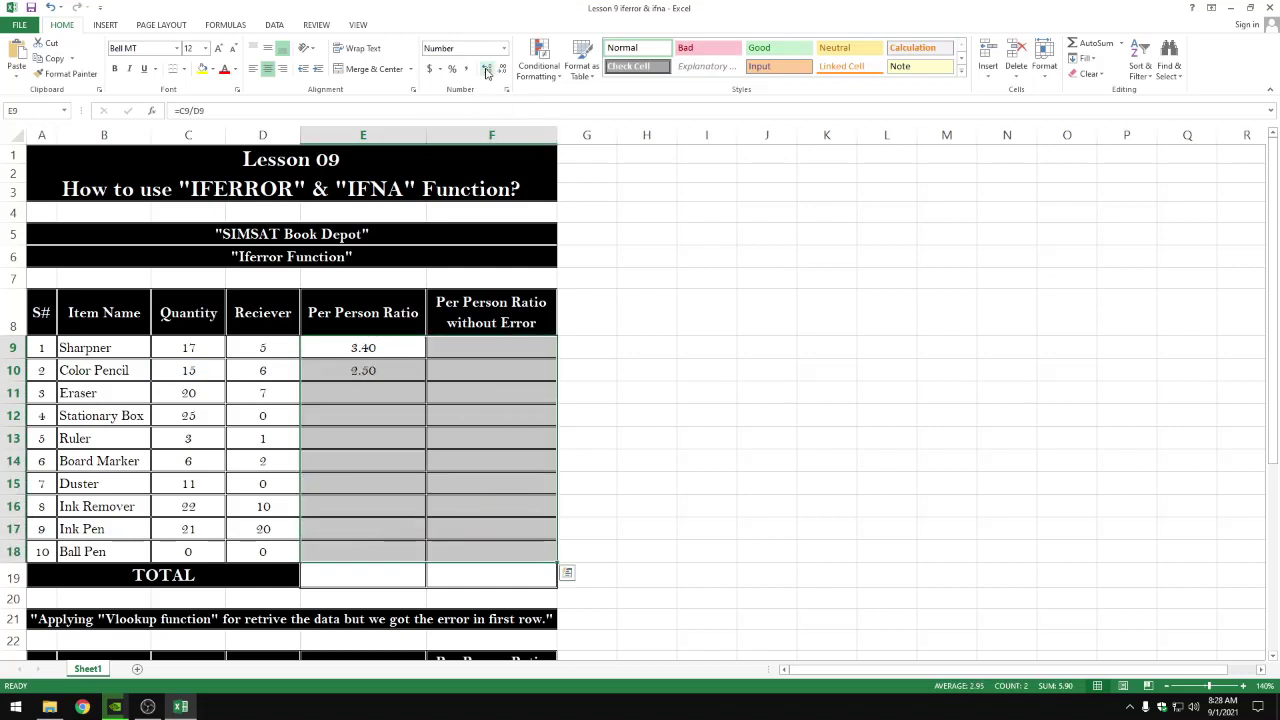
left_click(503, 71)
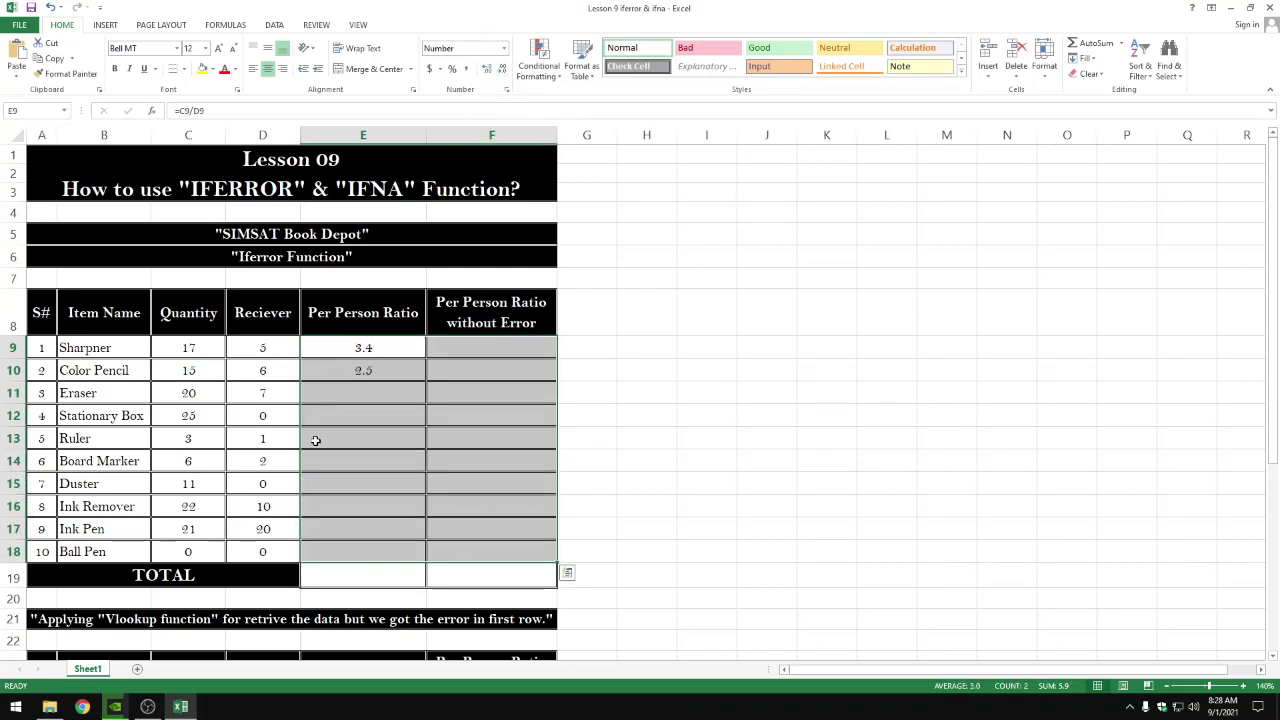
Enter the formula =C11/D11 in E11 to calculate the Per Person Ratio for Eraser
left_click(337, 390)
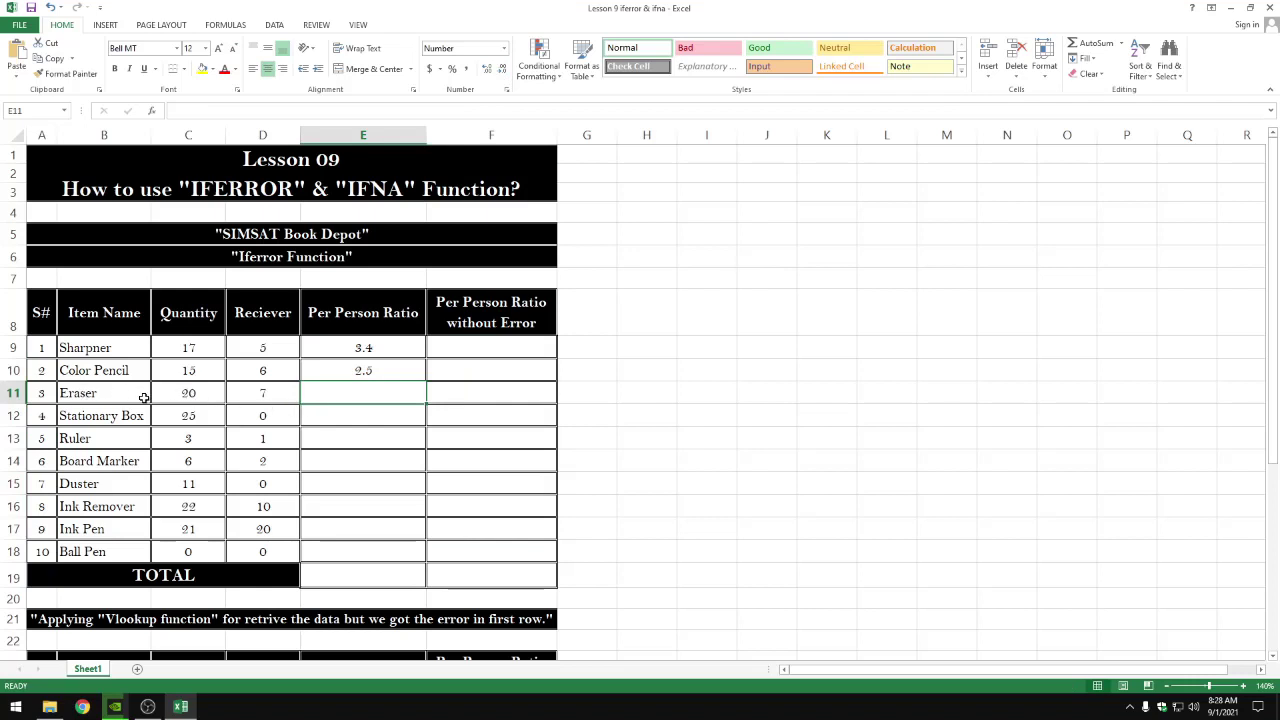
type("=")
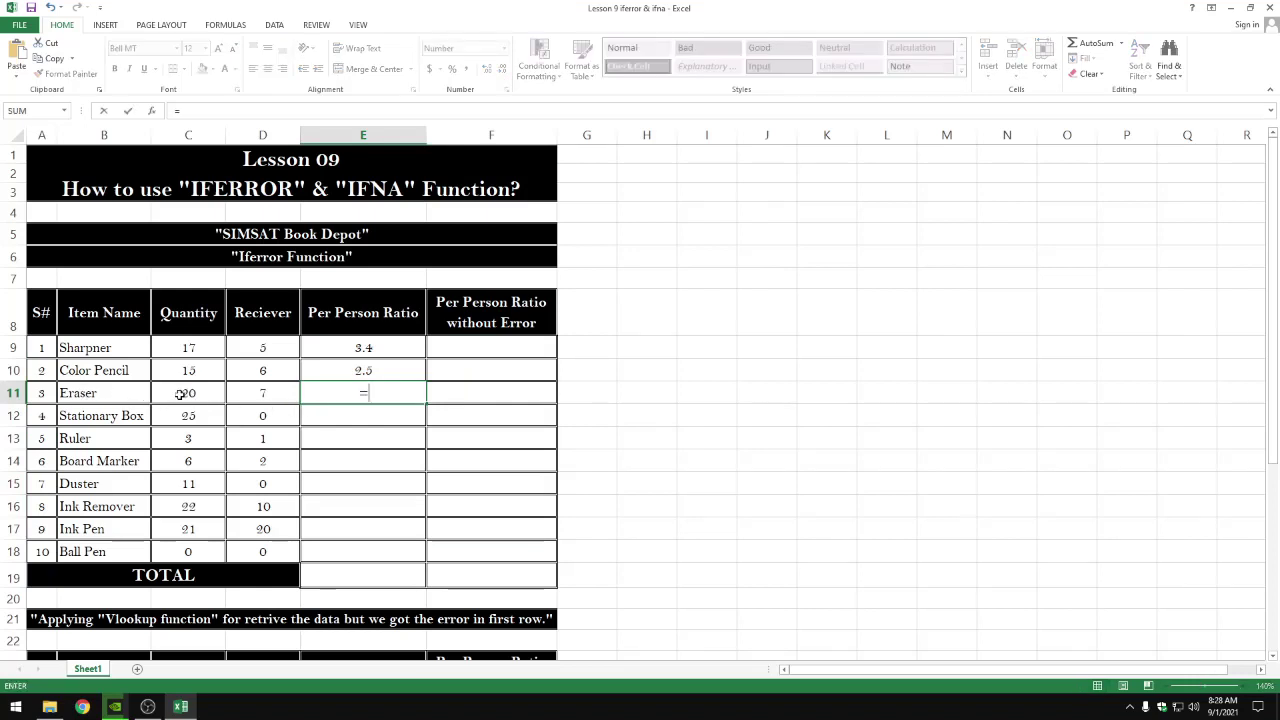
left_click(180, 393)
type("/")
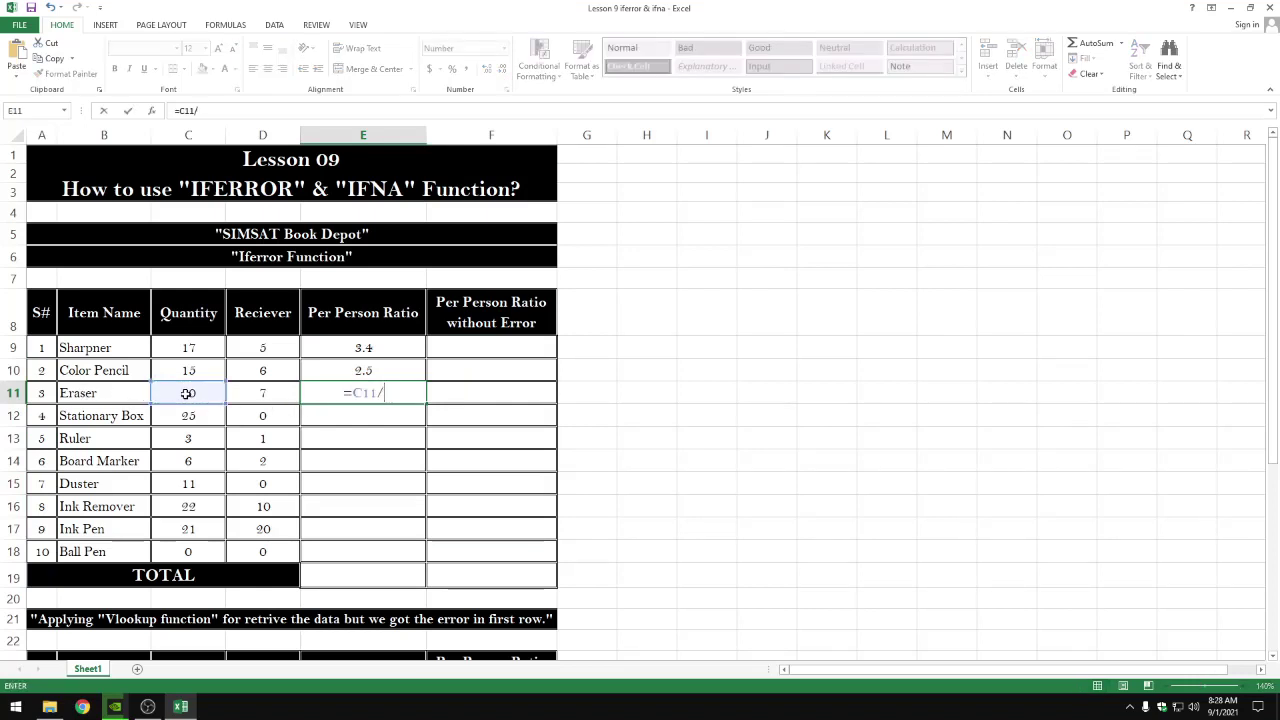
left_click(258, 396)
key("Return")
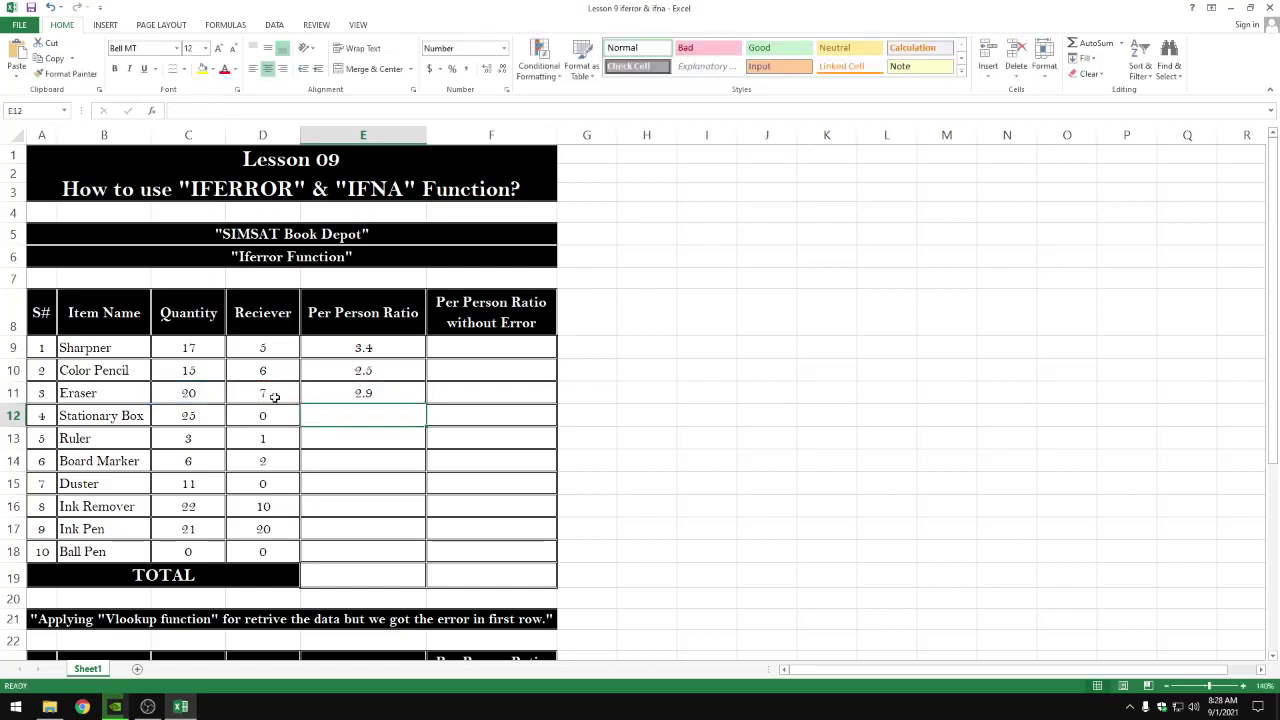
left_click(313, 397)
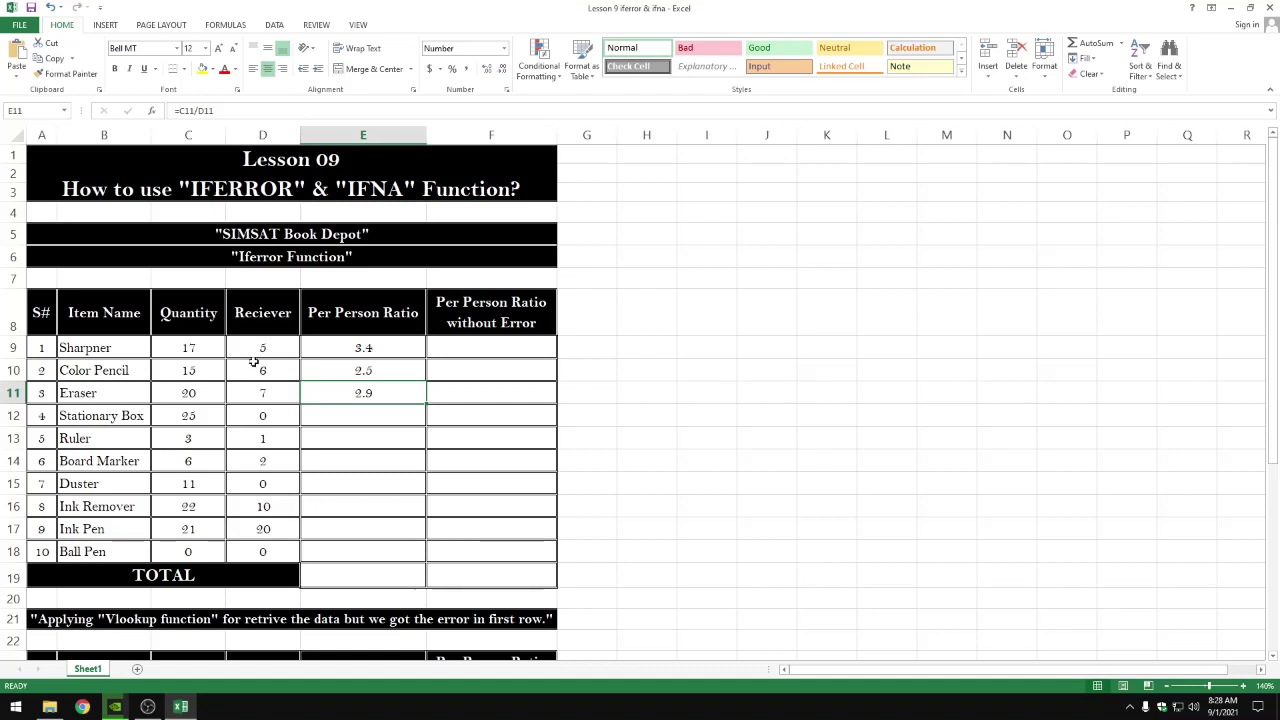
left_click(335, 347)
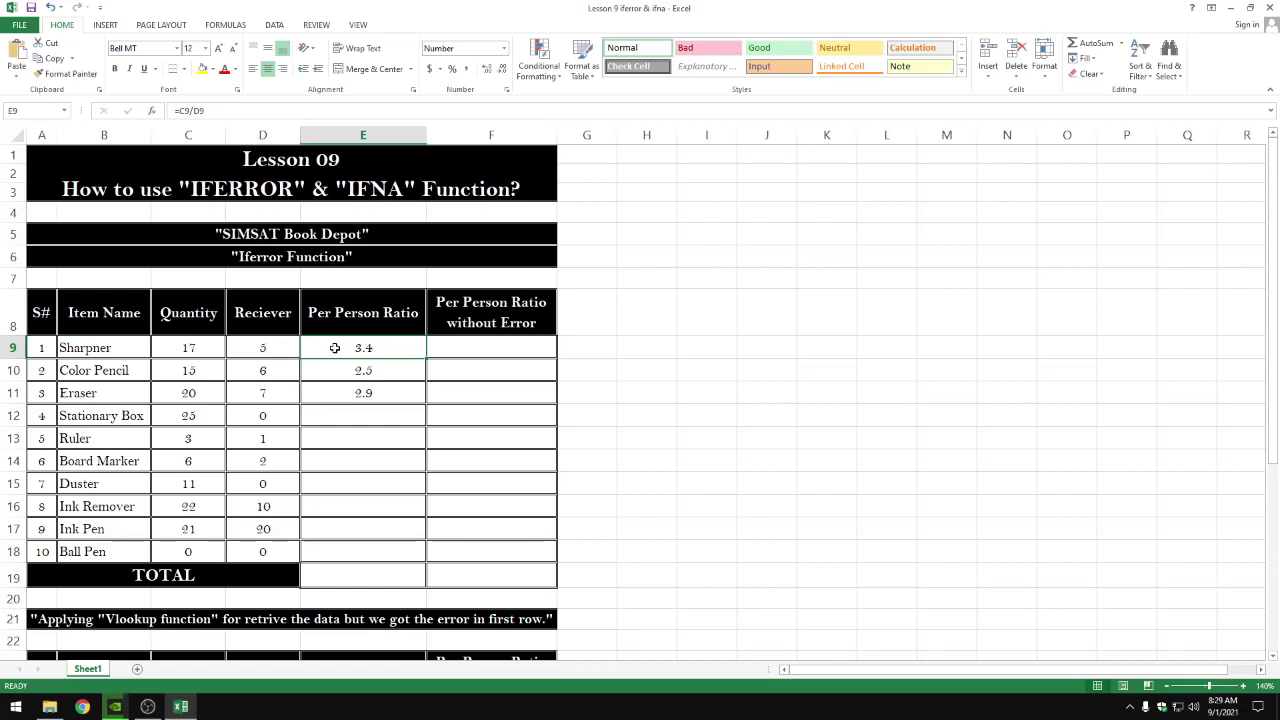
Enter the formula =C12/D12 in E12 to calculate the Per Person Ratio for Stationary Box
left_click(312, 411)
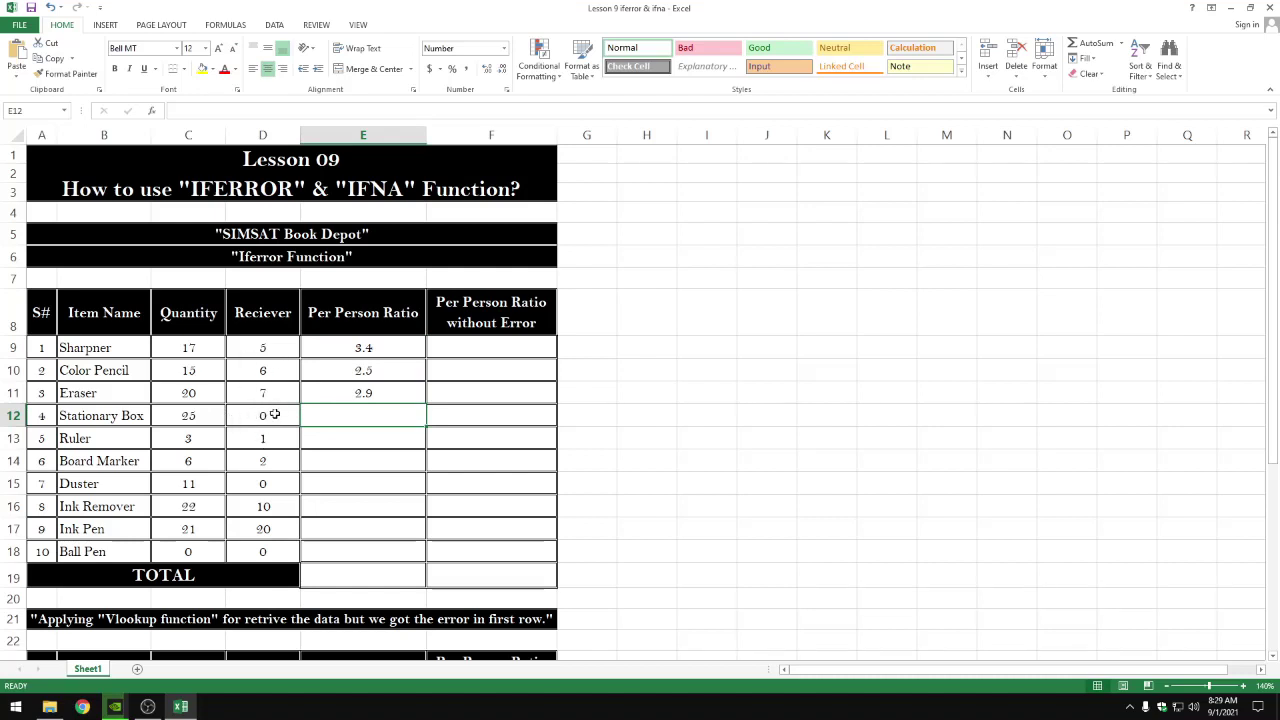
type("=C12/")
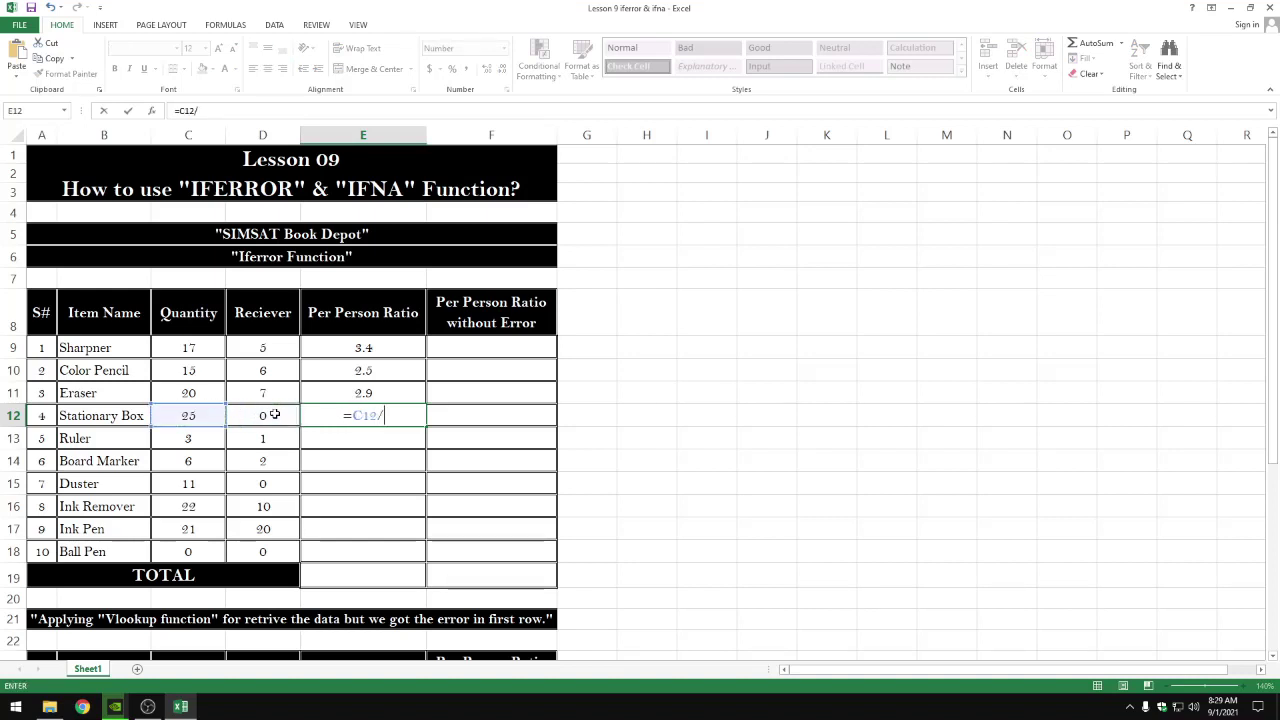
left_click(274, 414)
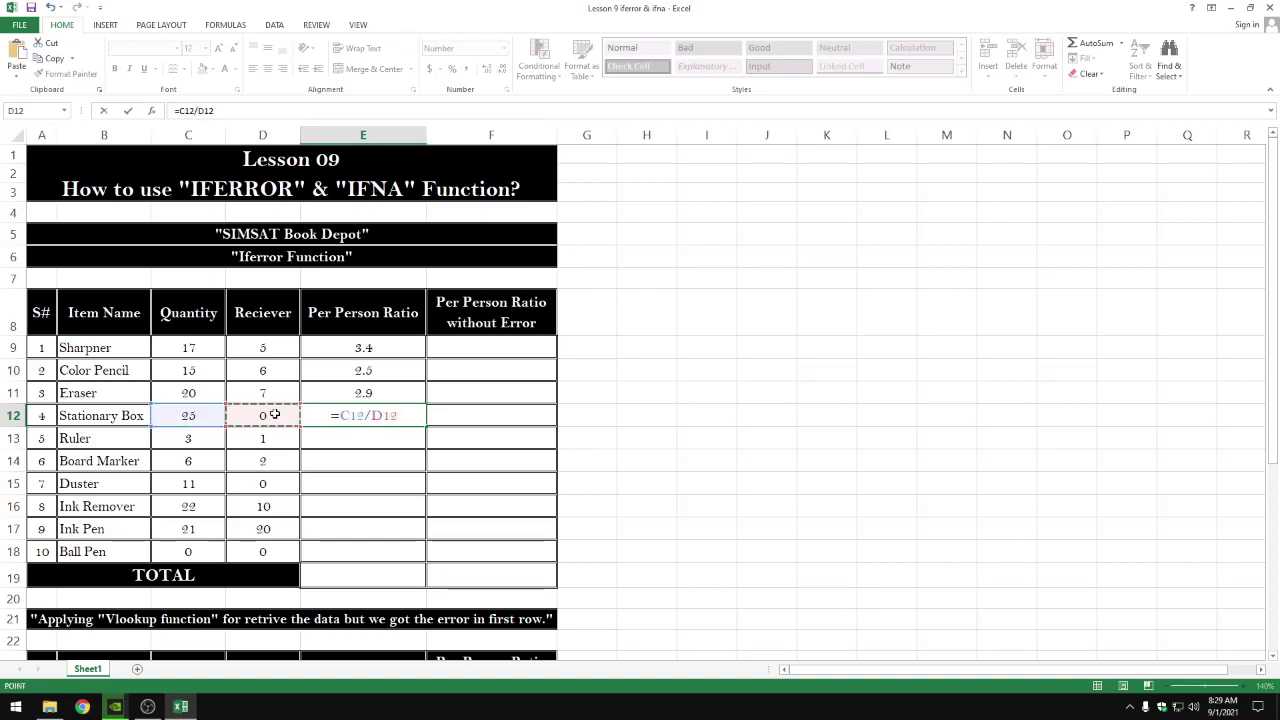
key("Return")
key("Up")
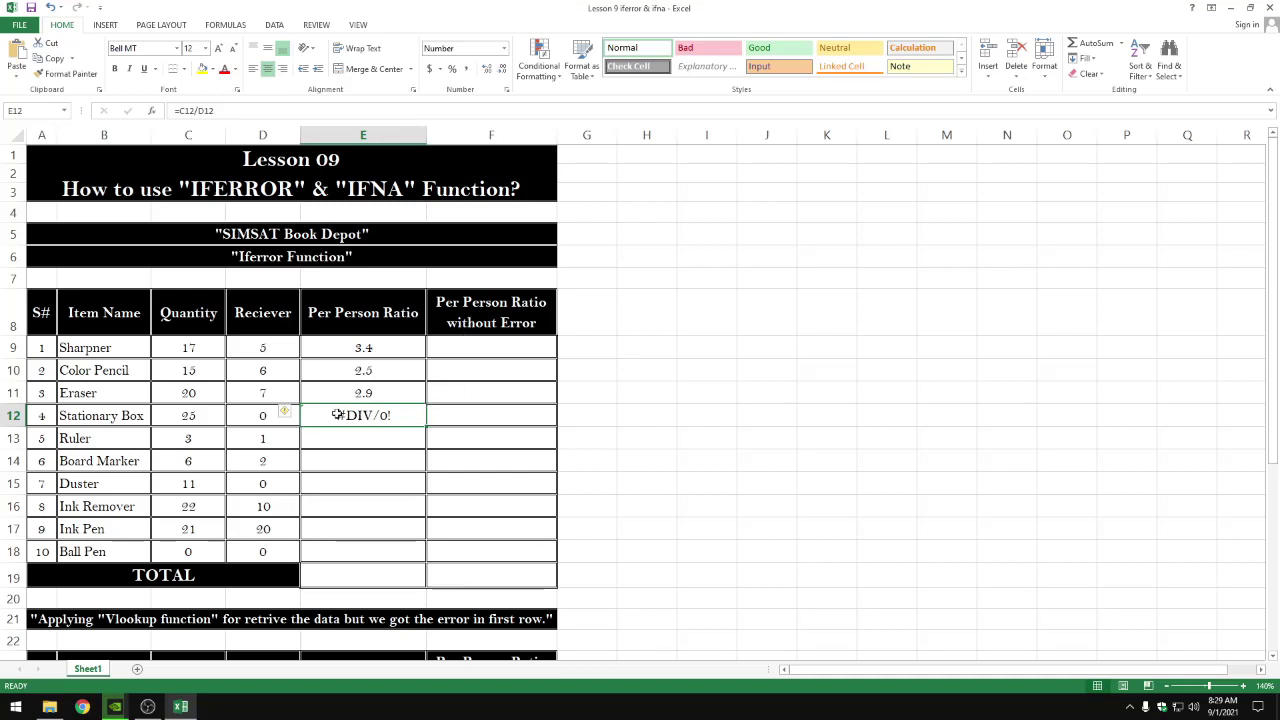
Enter the formula =IFERROR(C12/D12,0) in F12 for Stationary Box and display the result without decimals
left_click(492, 413)
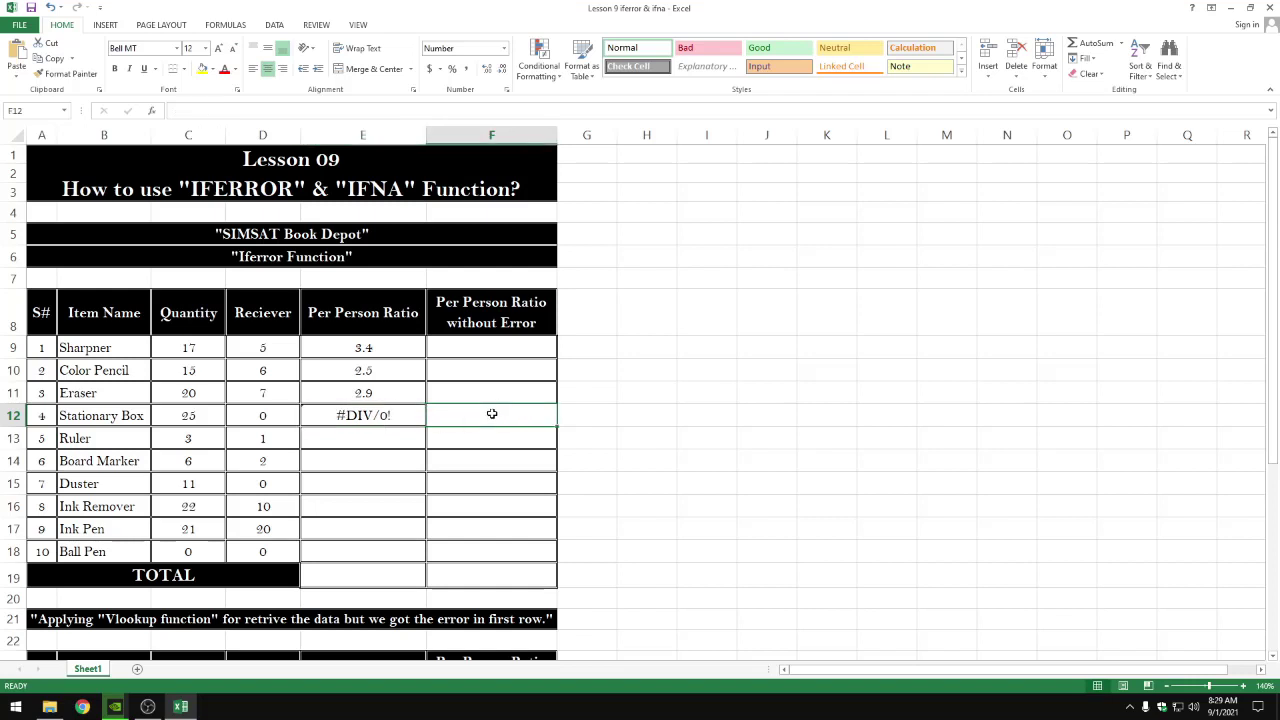
left_click_drag(486, 351, 480, 548)
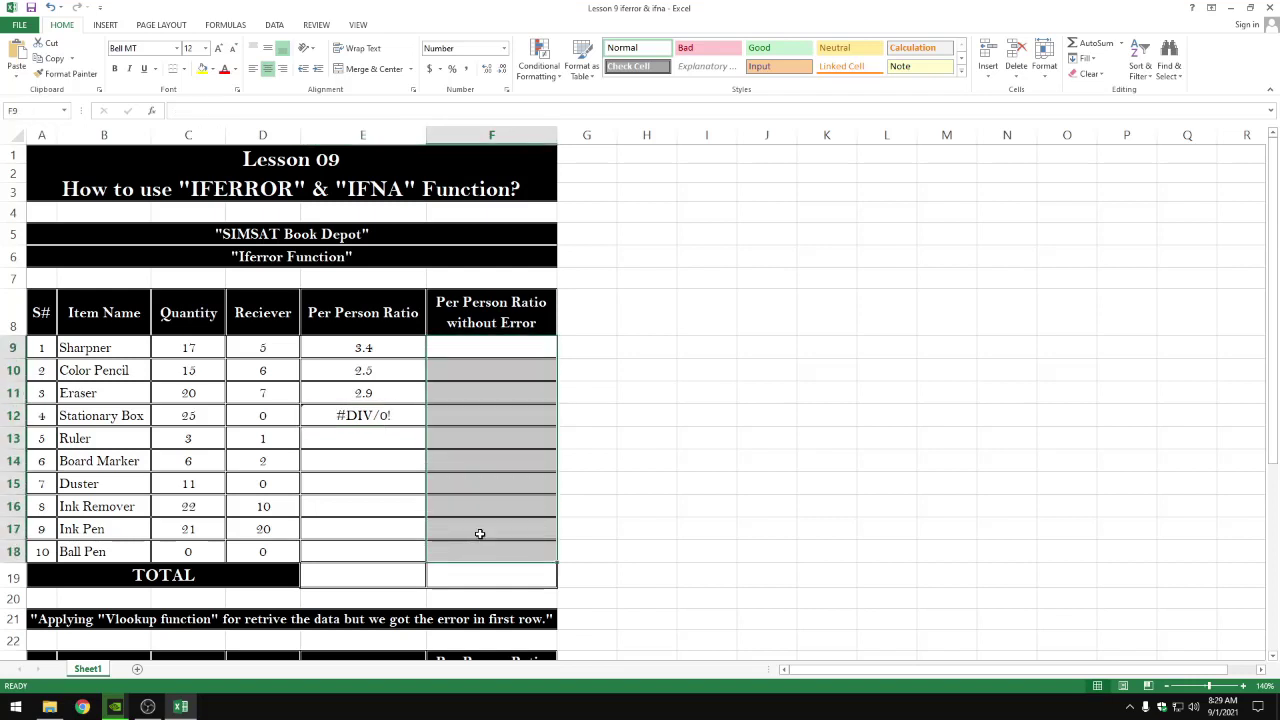
left_click(475, 406)
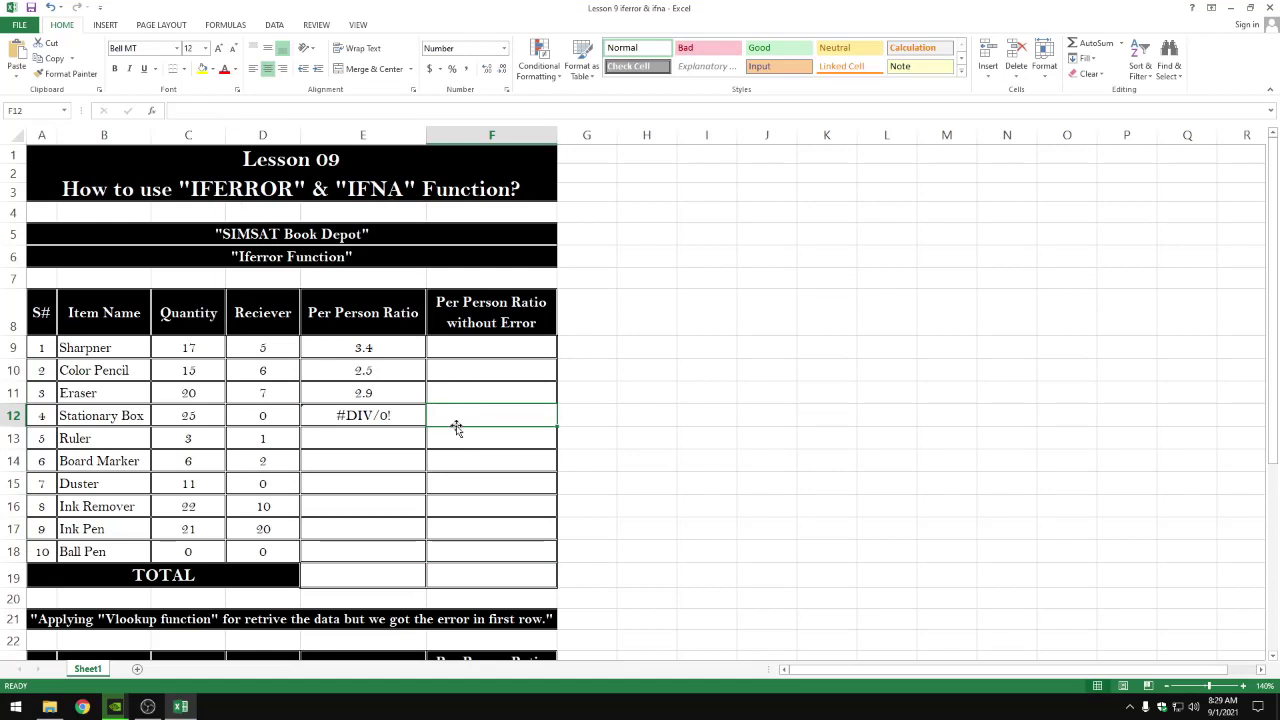
type("=ifee")
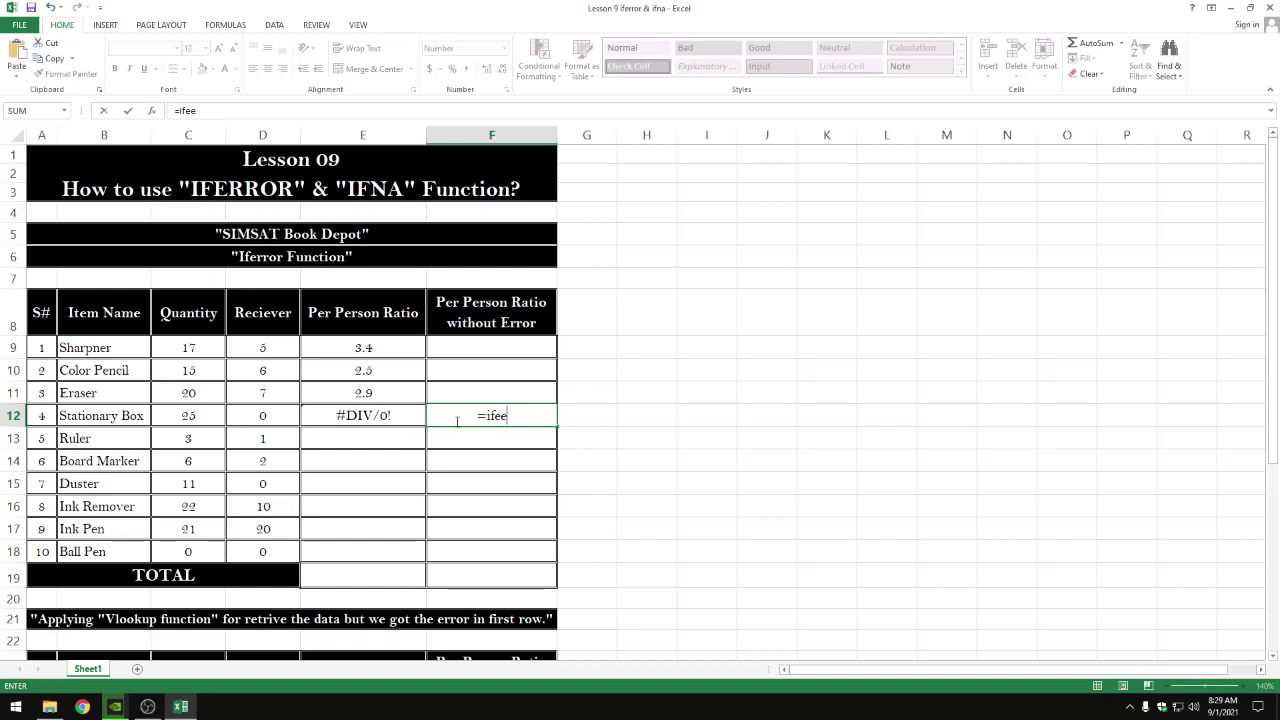
key("BackSpace")
type("rr")
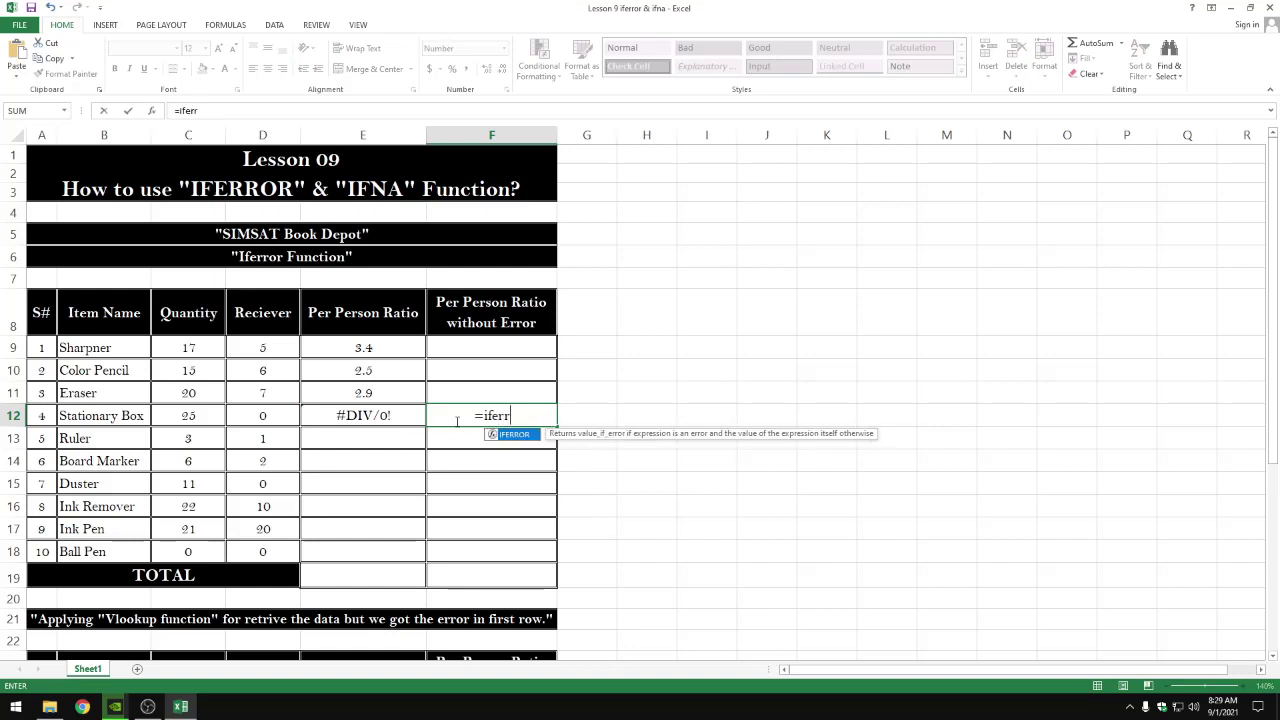
key("Tab")
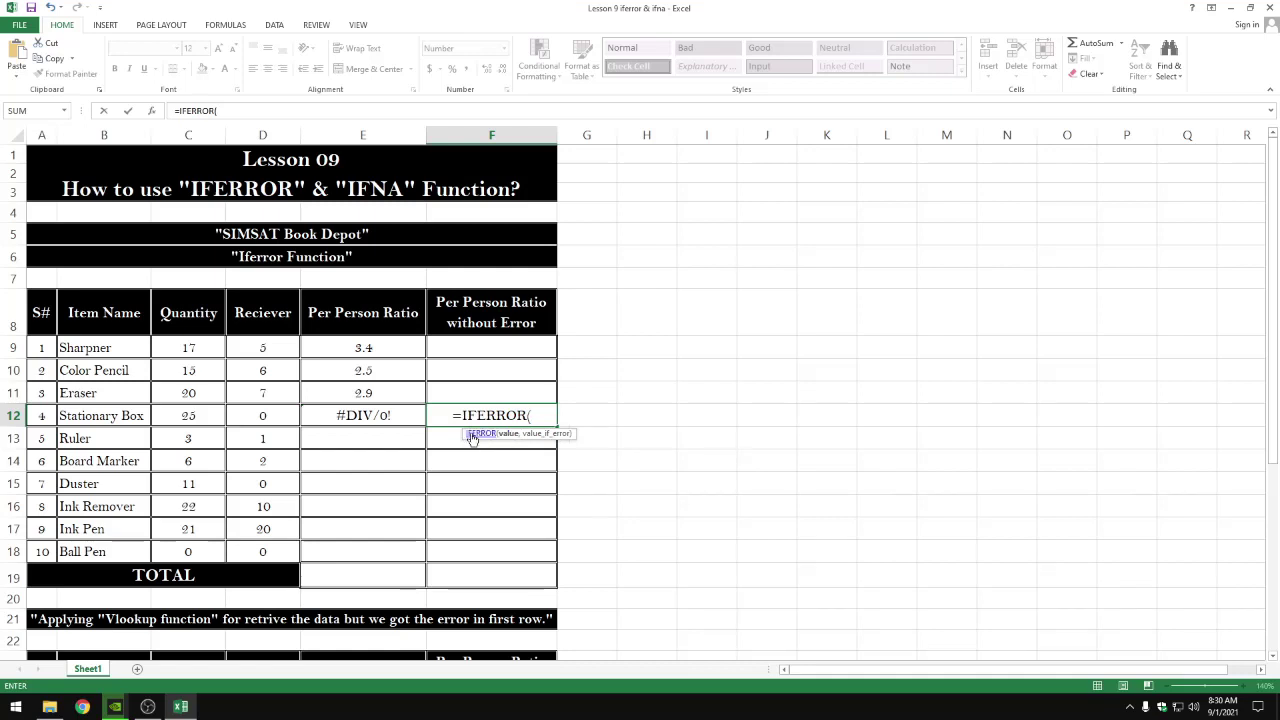
left_click(188, 415)
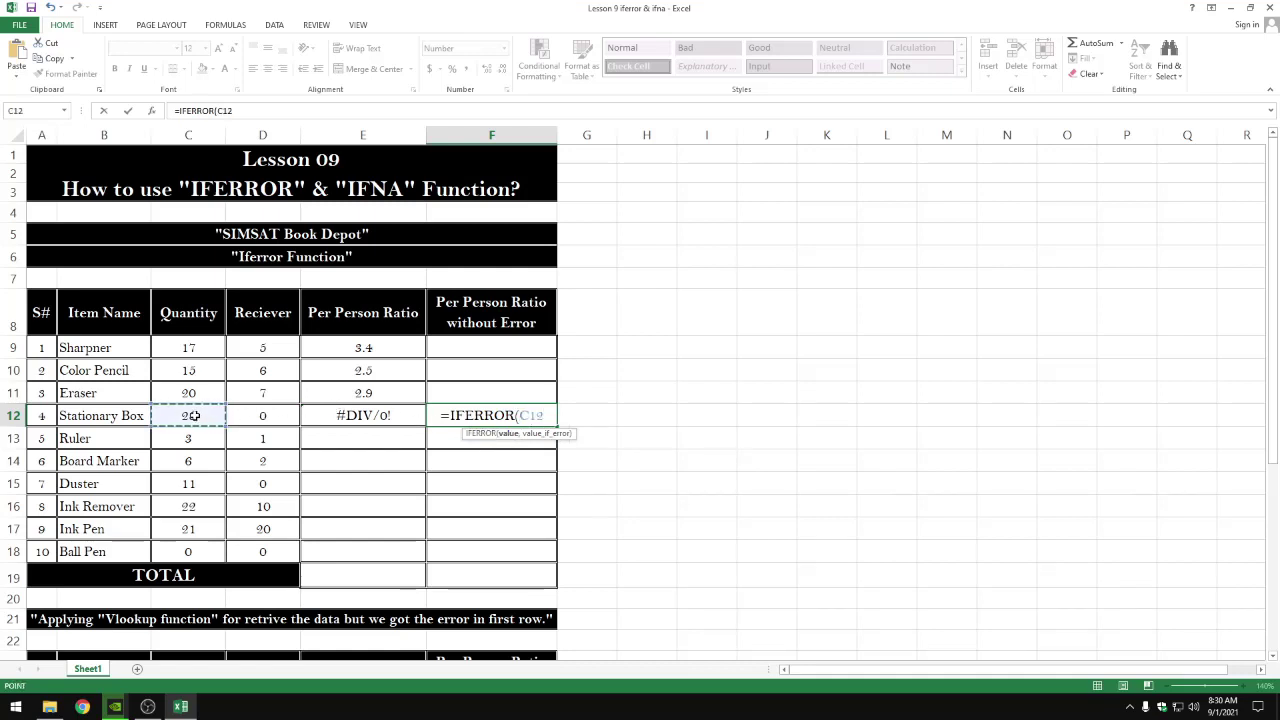
type("/")
left_click(235, 415)
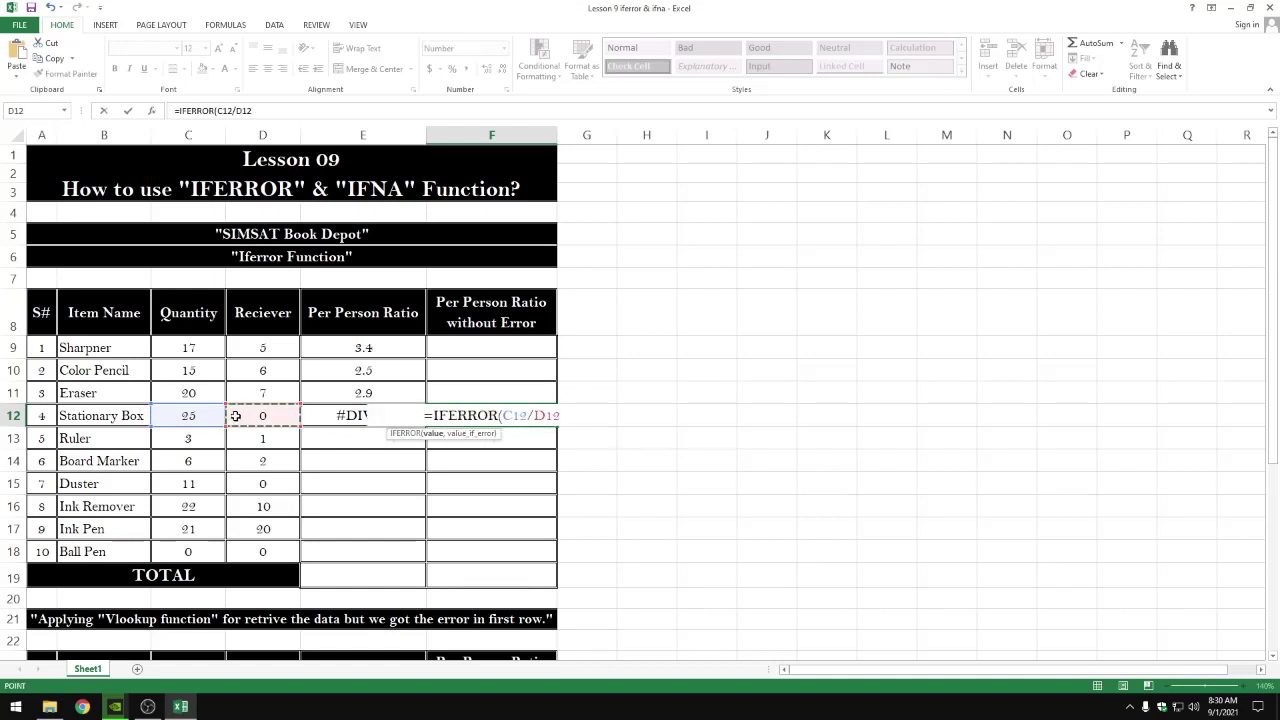
type(",")
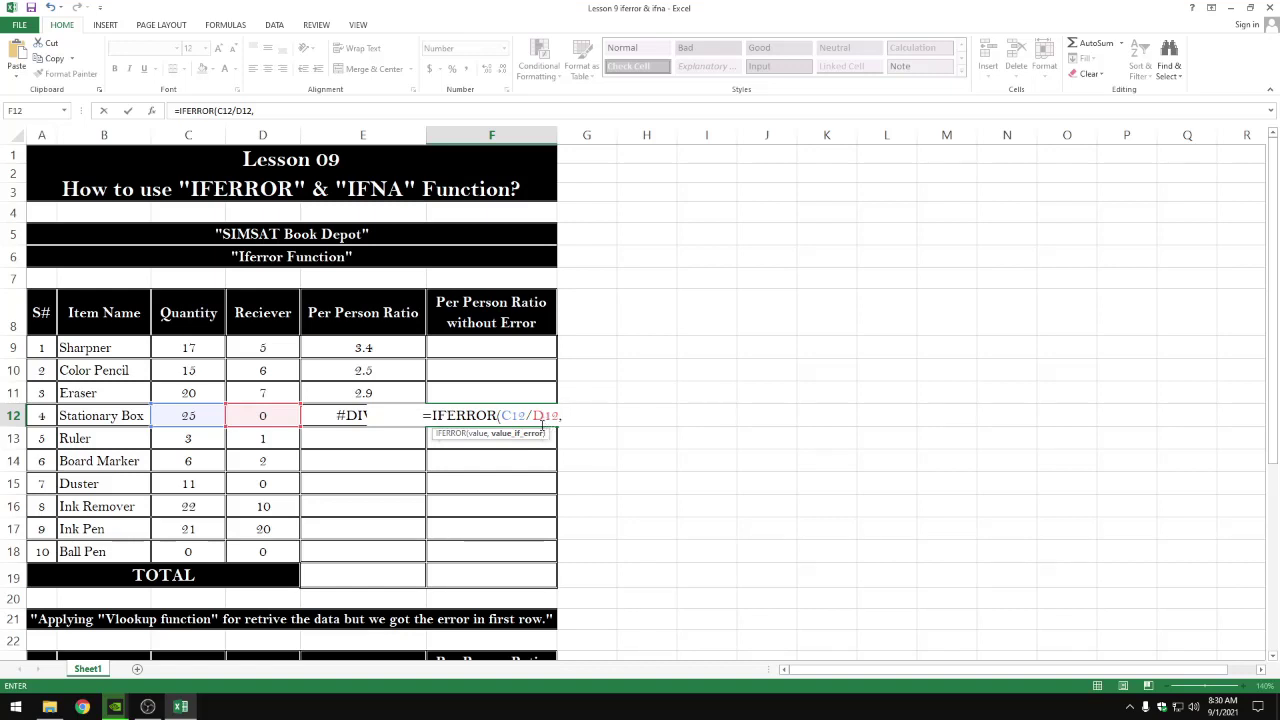
type("0")
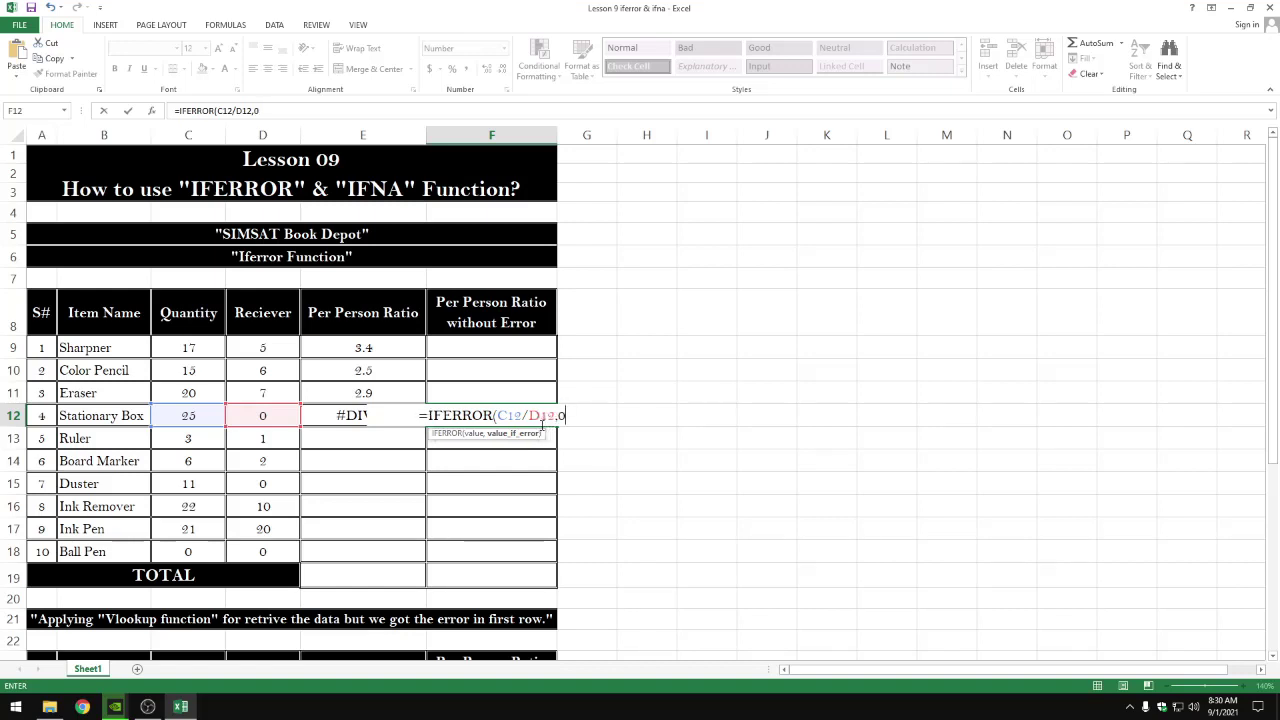
type(")")
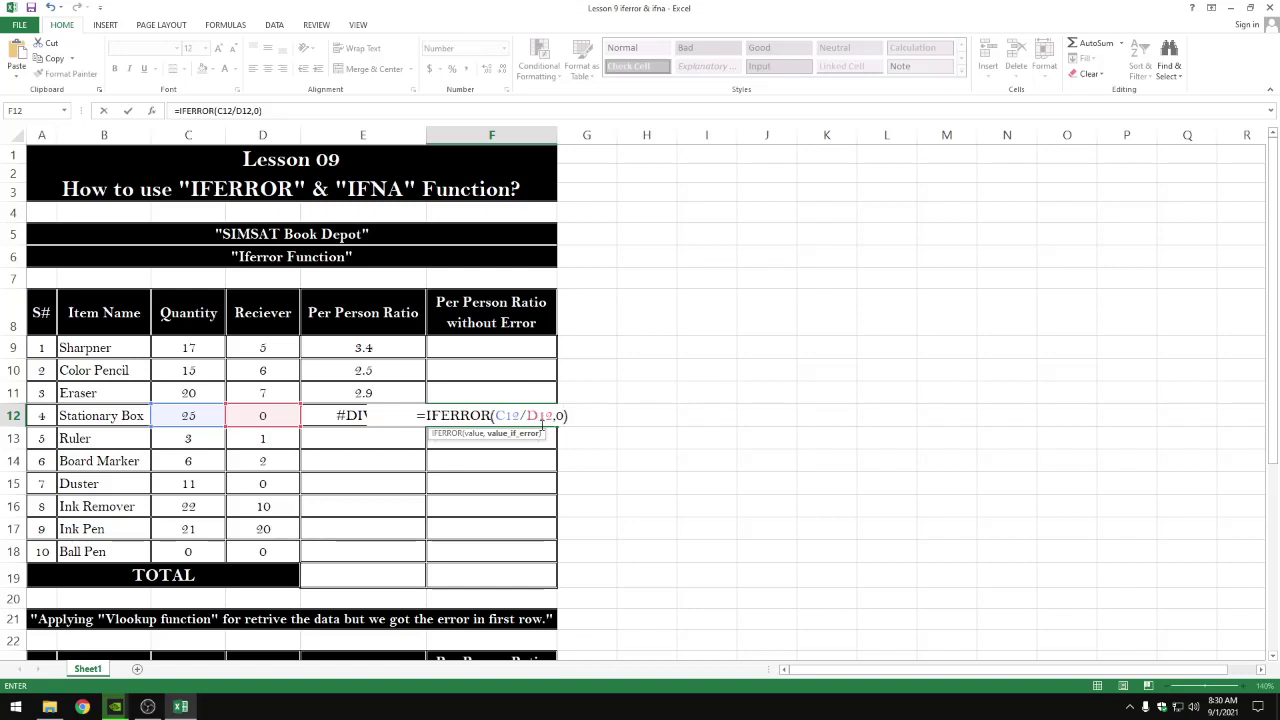
left_click(541, 425)
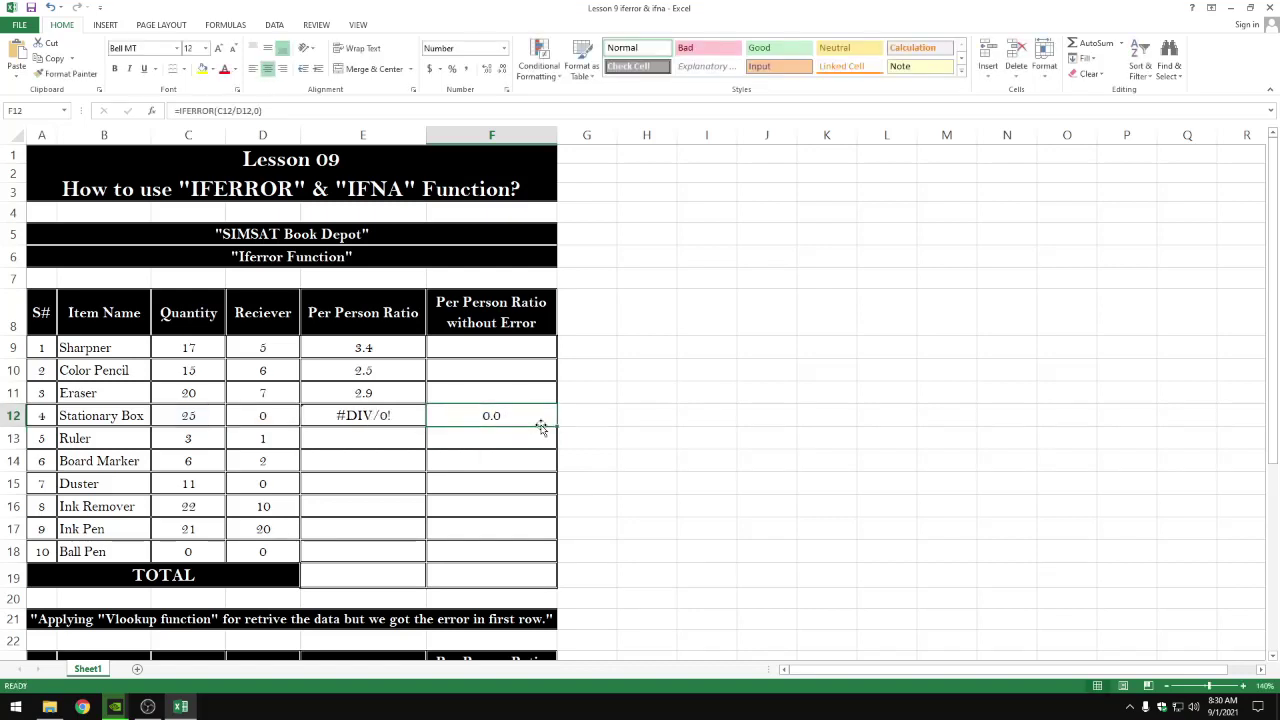
left_click(501, 68)
Begin a VLOOKUP formula in C24 for the Color quantity, with B24 as the lookup value
scroll(379, 188, "down", 4)
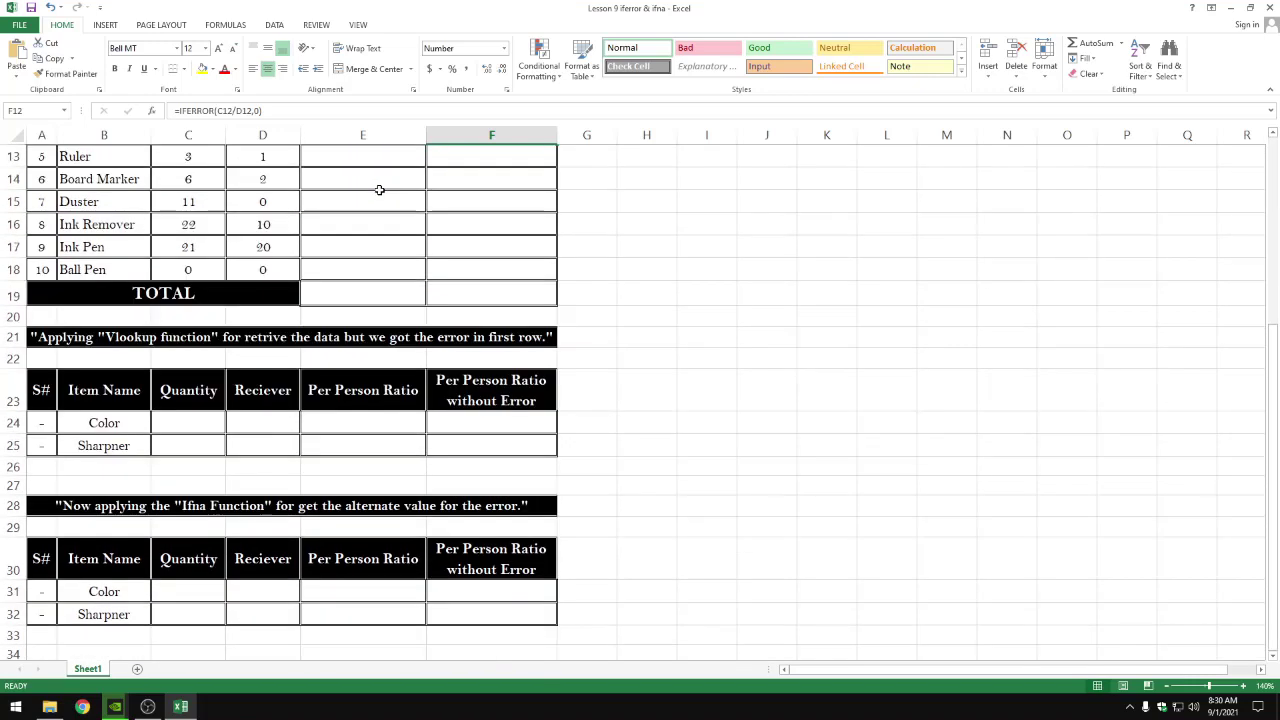
left_click(177, 425)
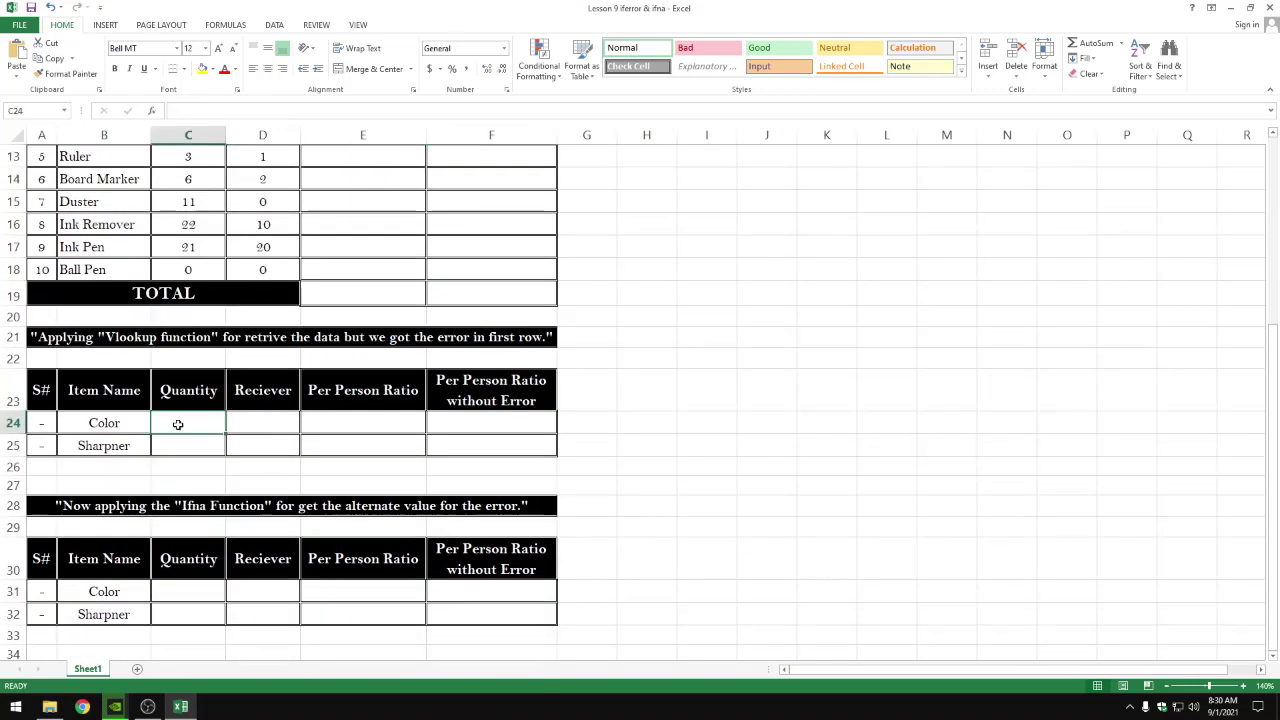
scroll(177, 425, "up", 1)
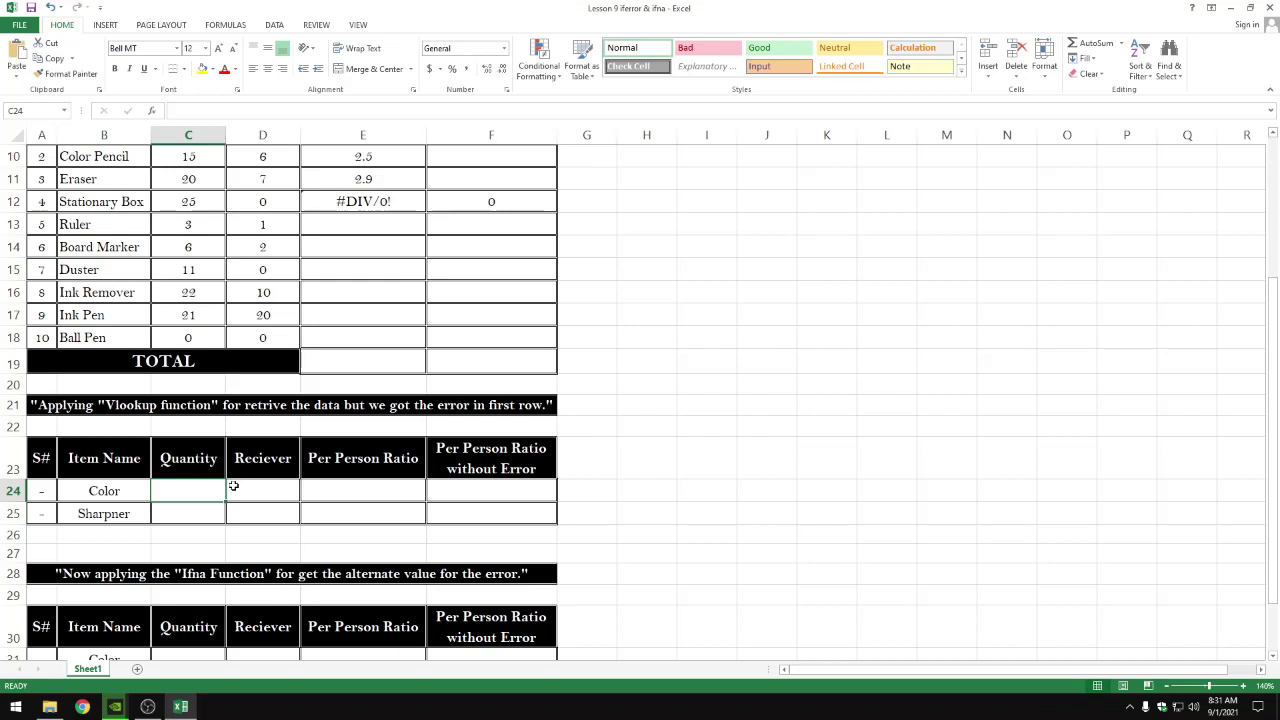
type("=vlo")
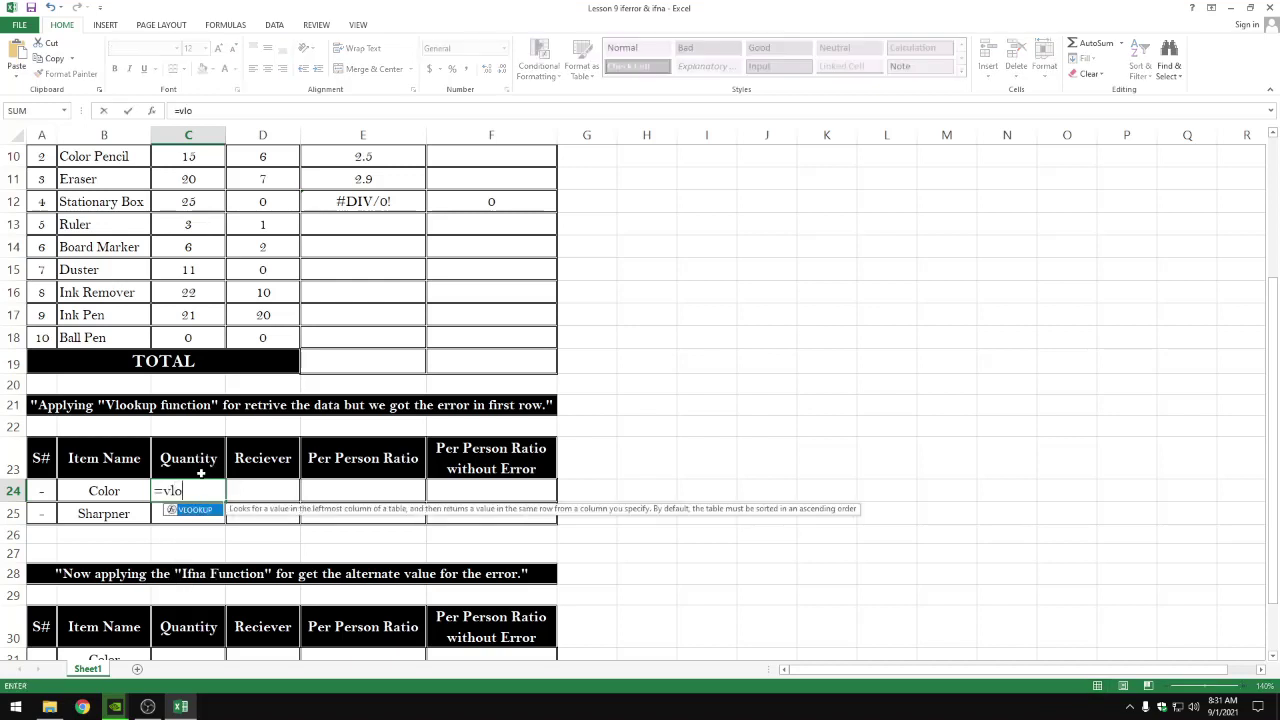
key("Tab")
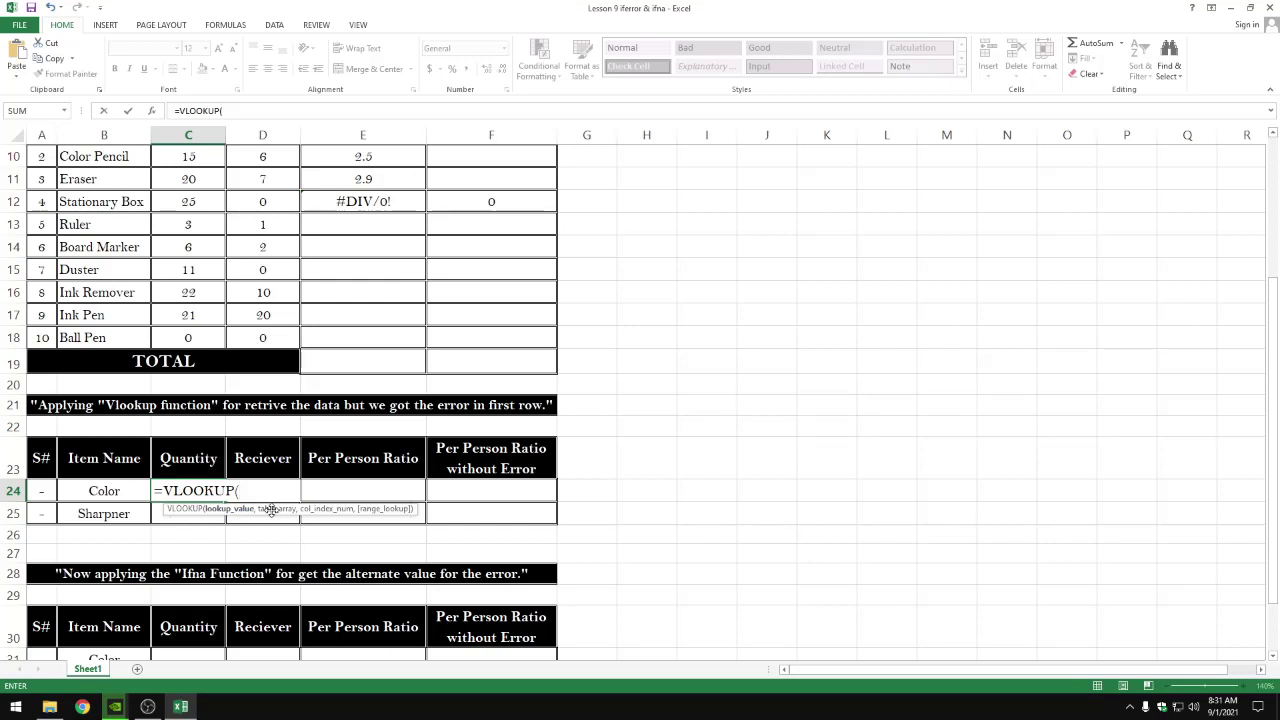
left_click(106, 491)
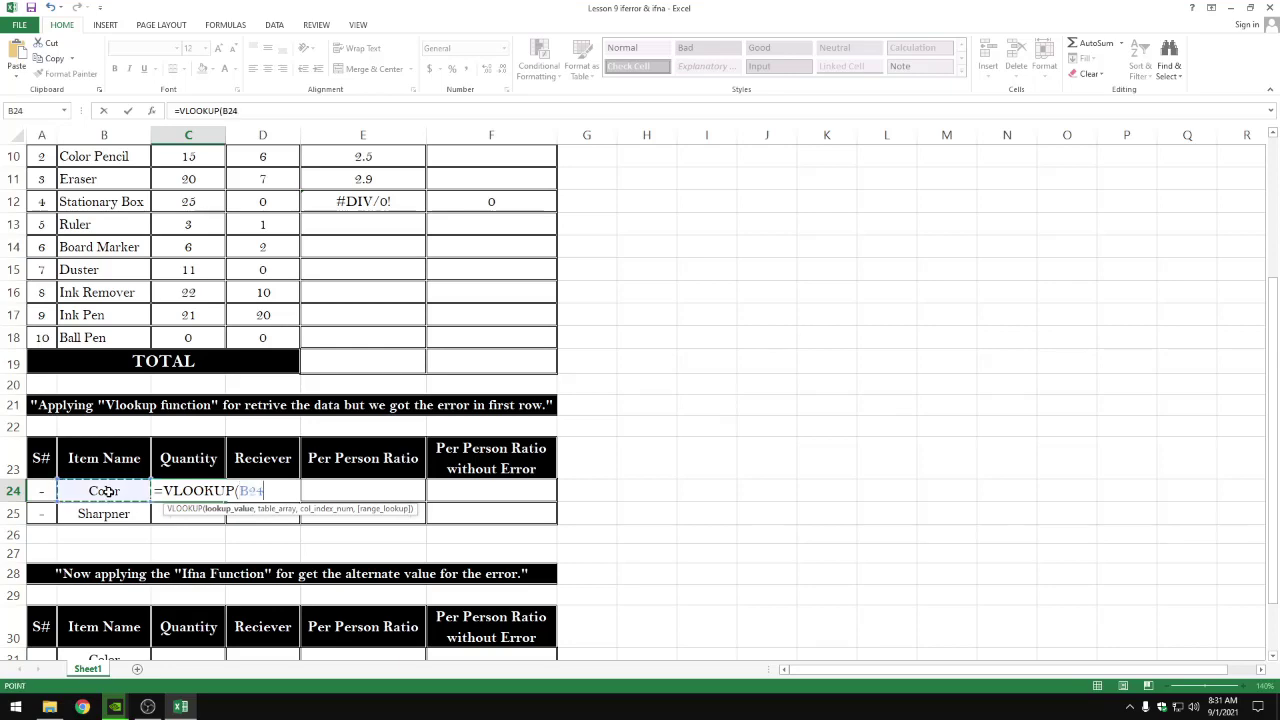
type(",")
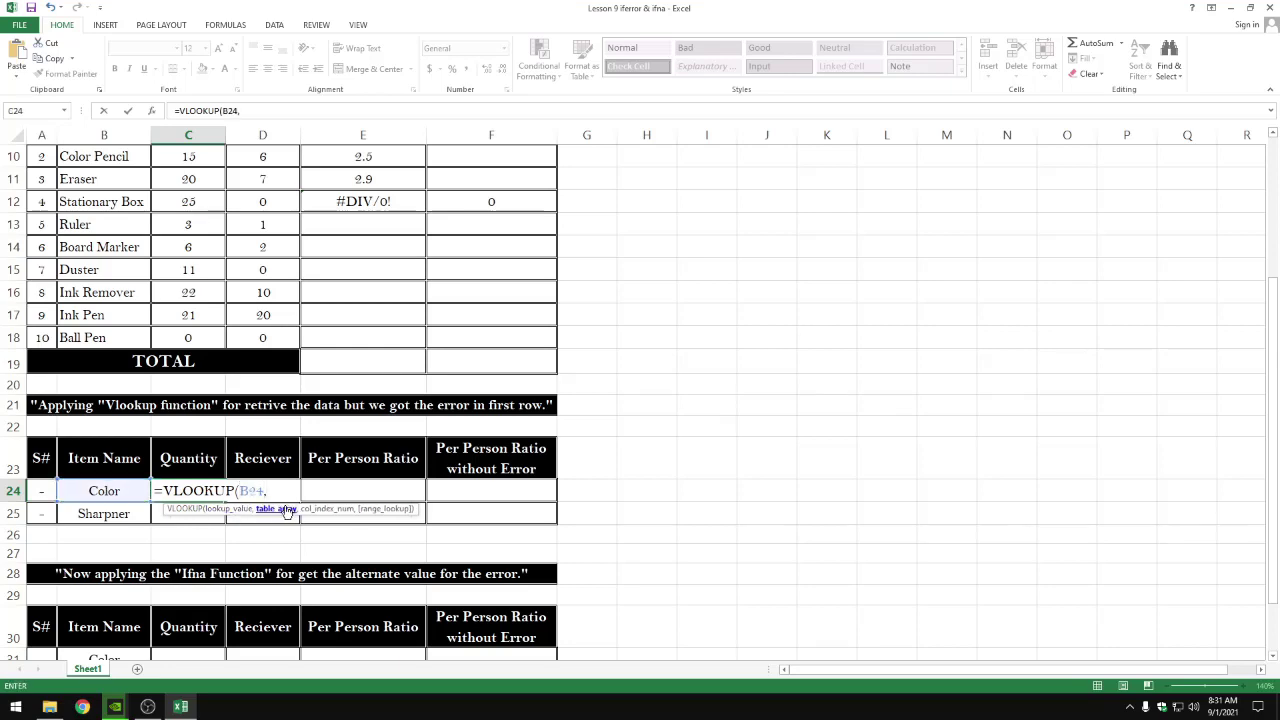
scroll(273, 501, "up", 2)
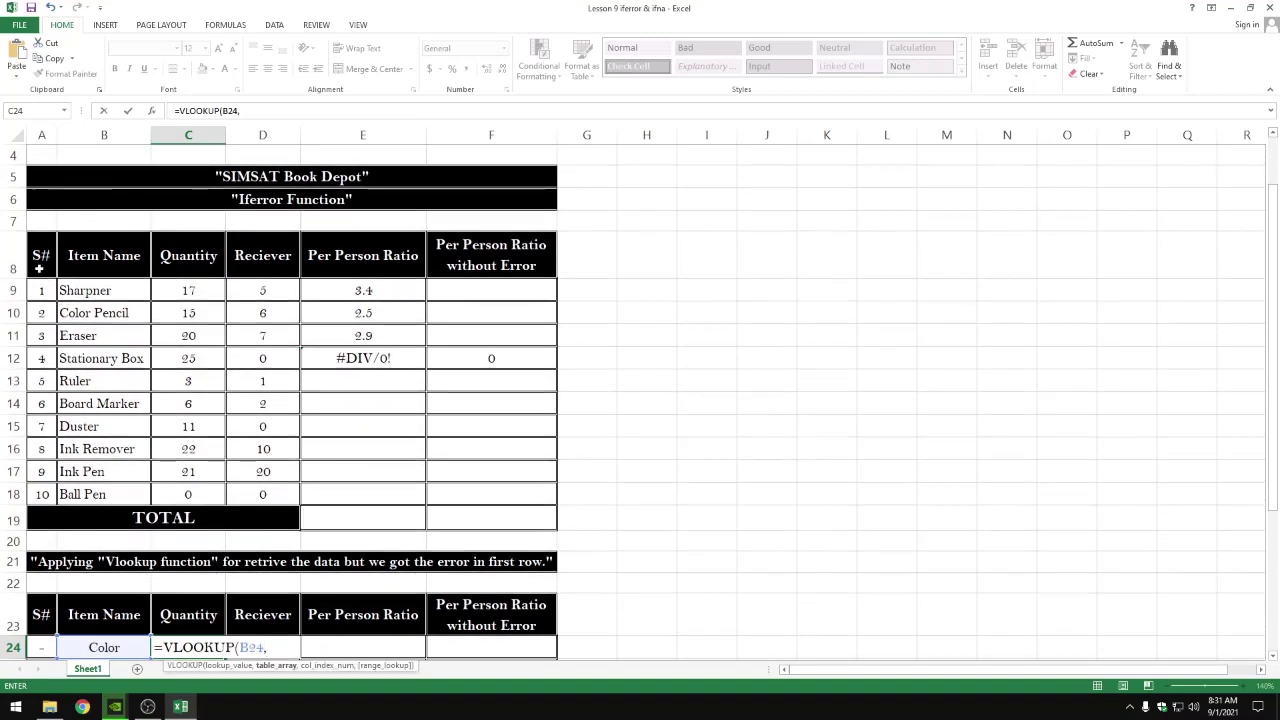
left_click_drag(40, 258, 475, 502)
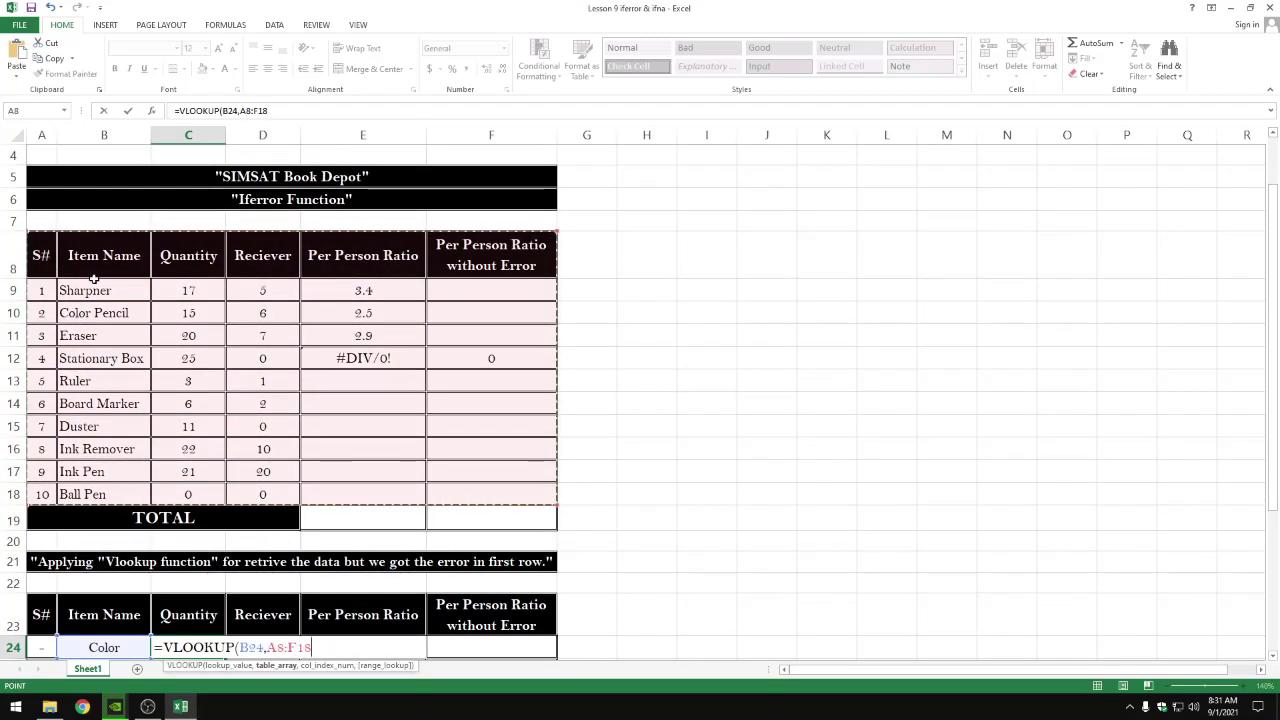
left_click_drag(95, 265, 443, 490)
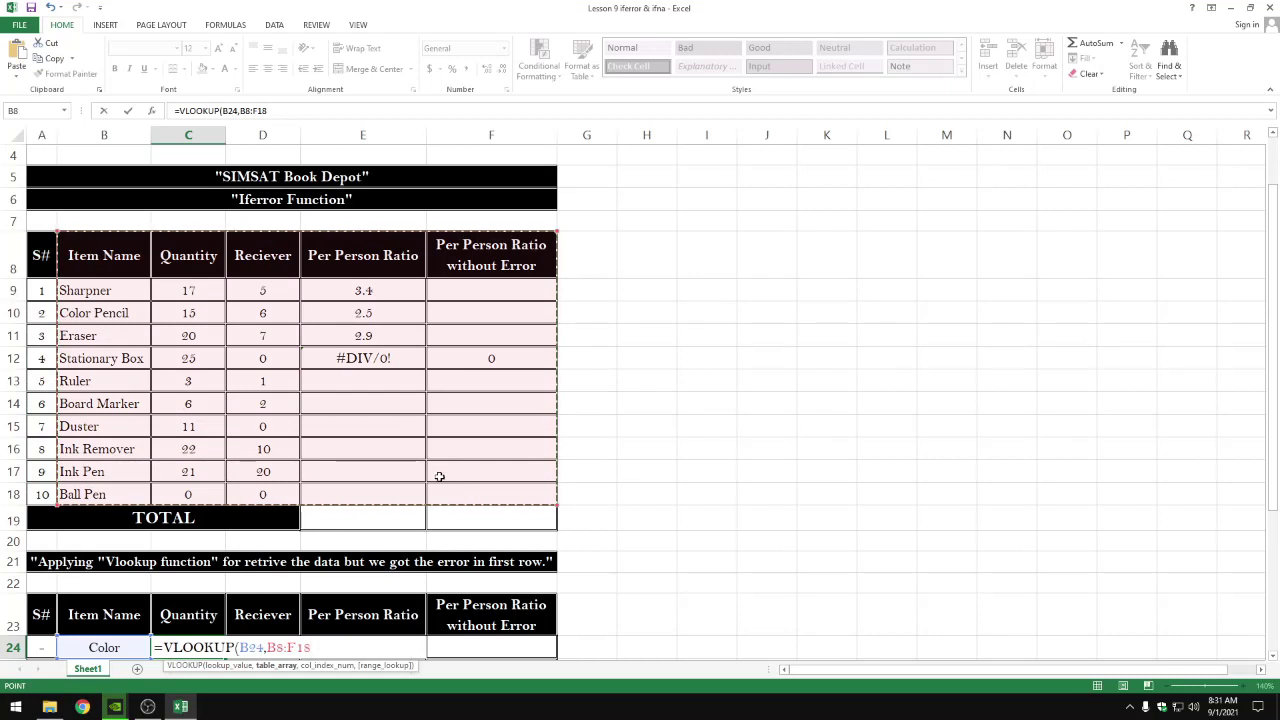
left_click(654, 471)
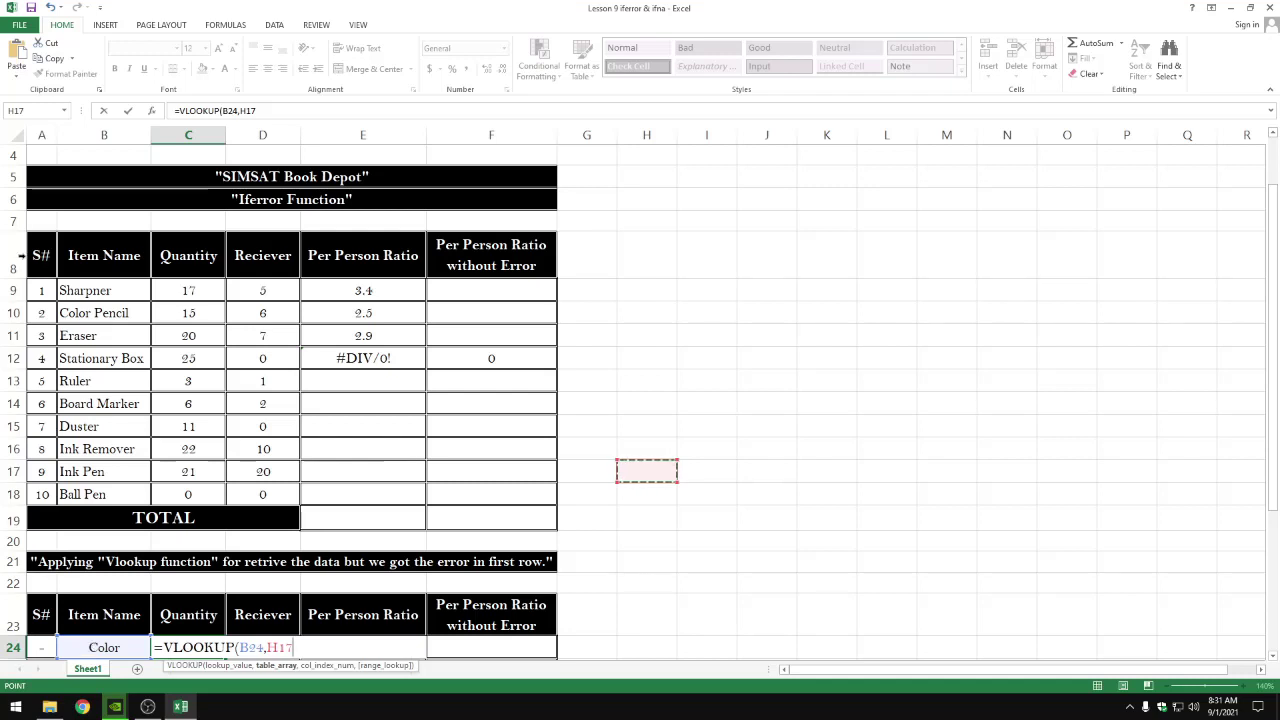
left_click_drag(62, 257, 437, 486)
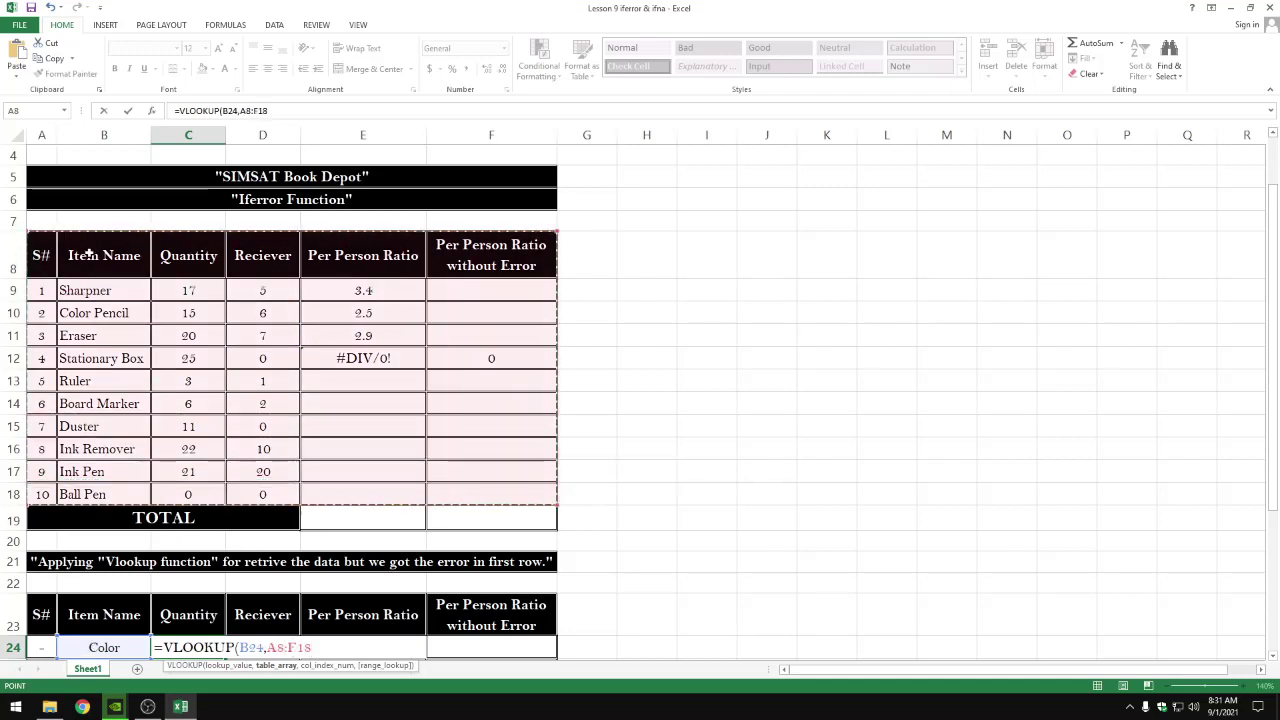
left_click_drag(89, 251, 441, 482)
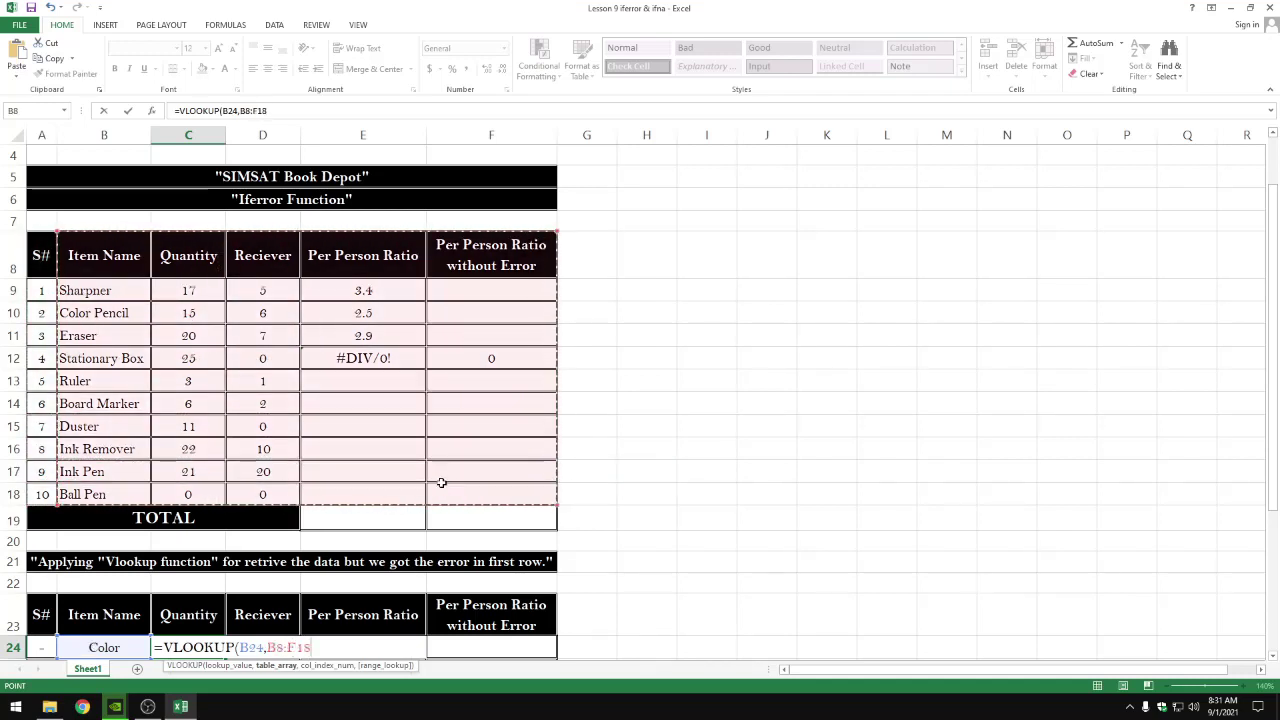
left_click(592, 492)
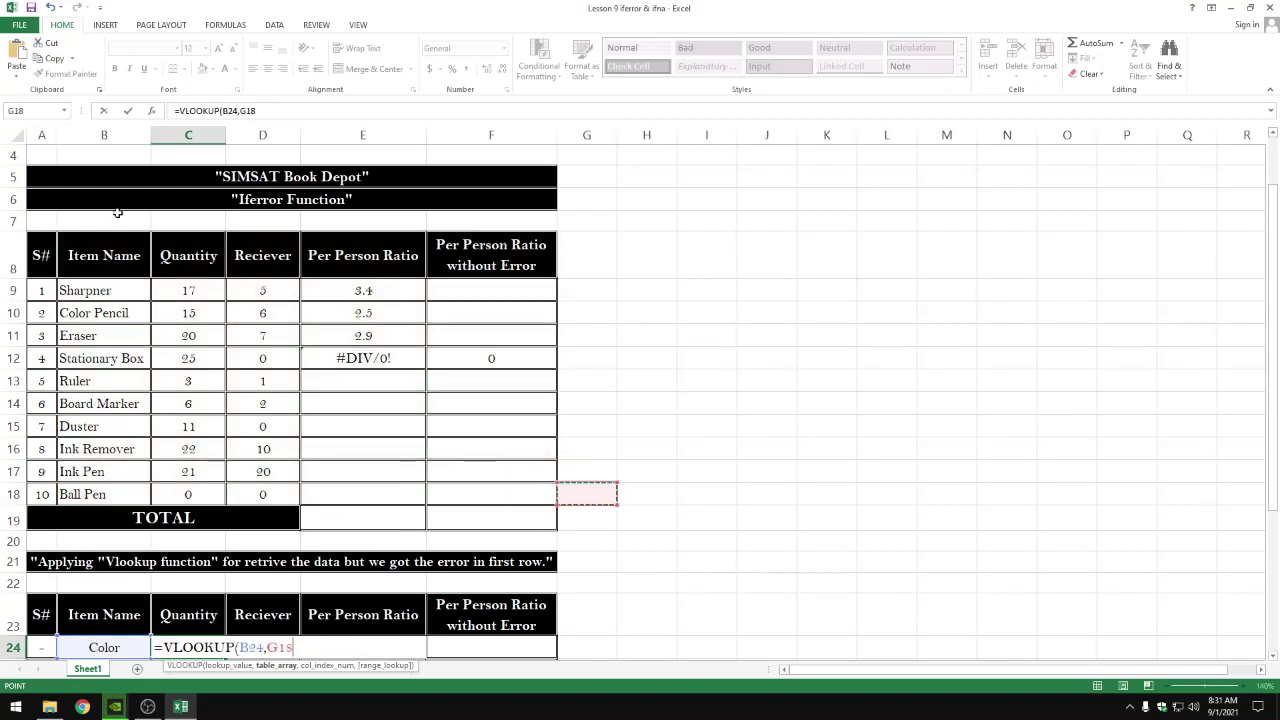
left_click_drag(91, 240, 455, 494)
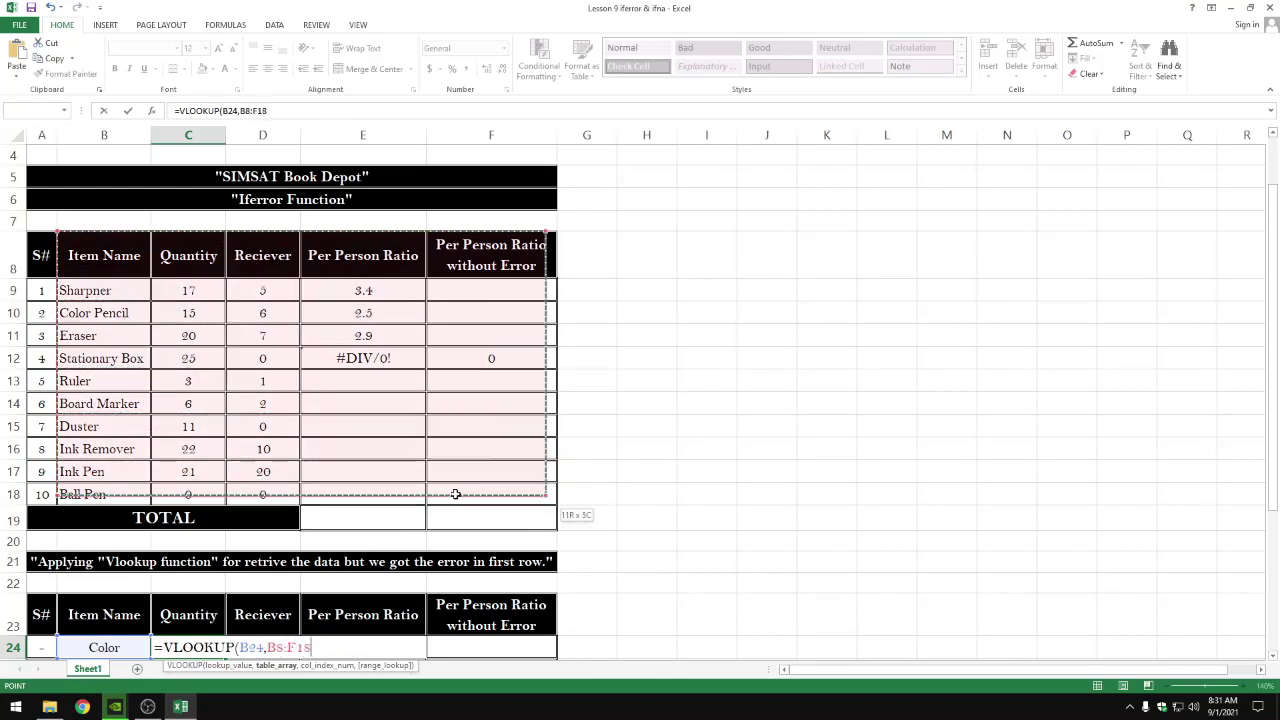
left_click(36, 258)
left_click_drag(36, 258, 440, 491)
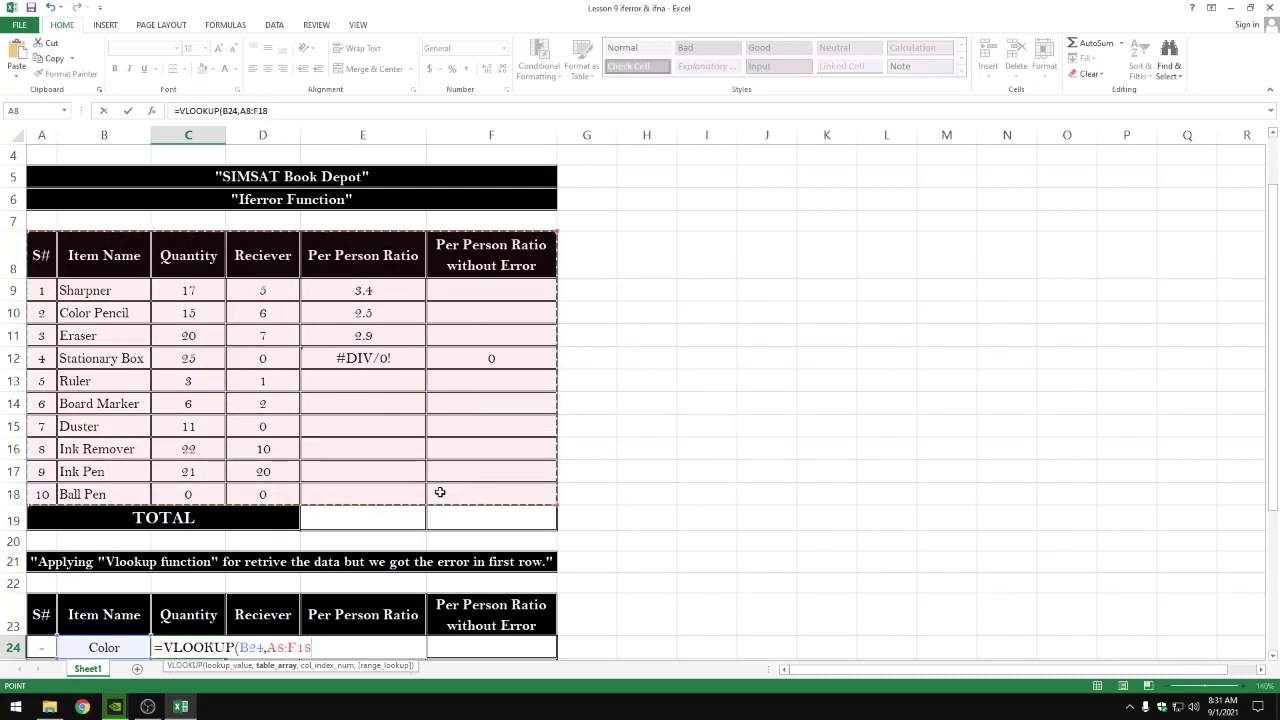
Set the table array of the VLOOKUP in C24 to B8:F18, so it starts at the Item Name column
scroll(166, 357, "down", 2)
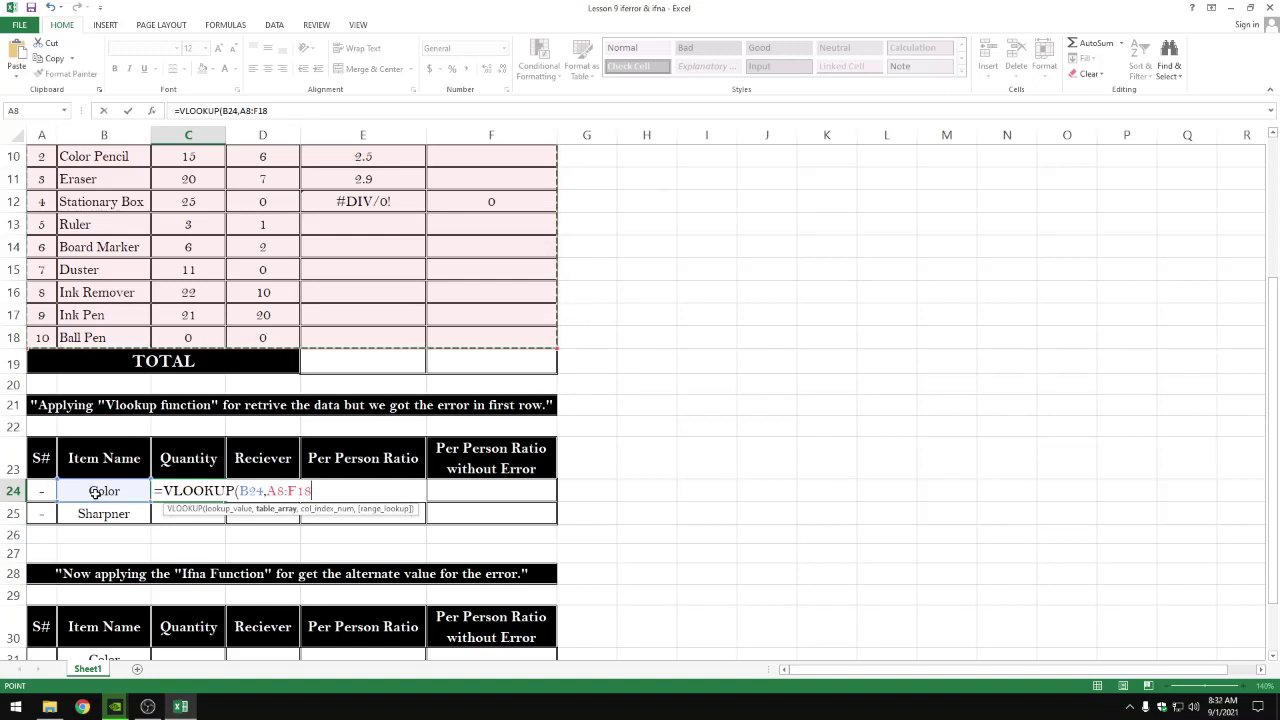
scroll(137, 346, "up", 3)
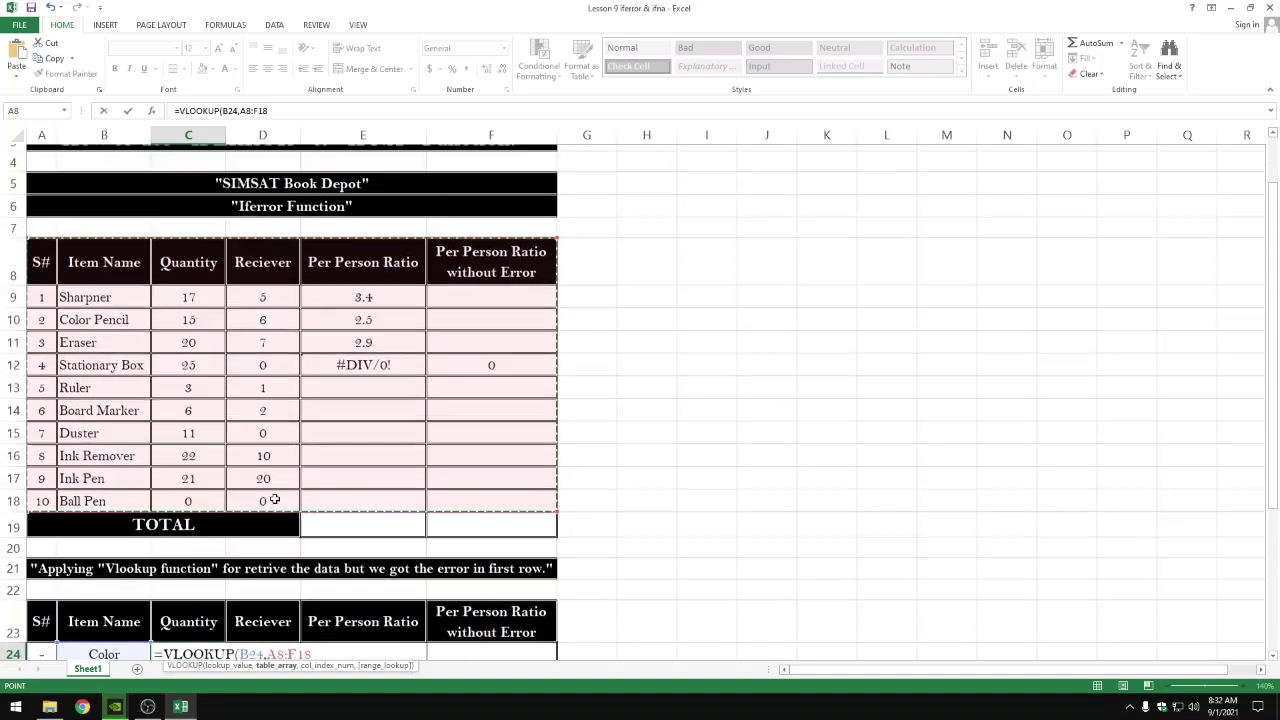
left_click_drag(105, 318, 471, 549)
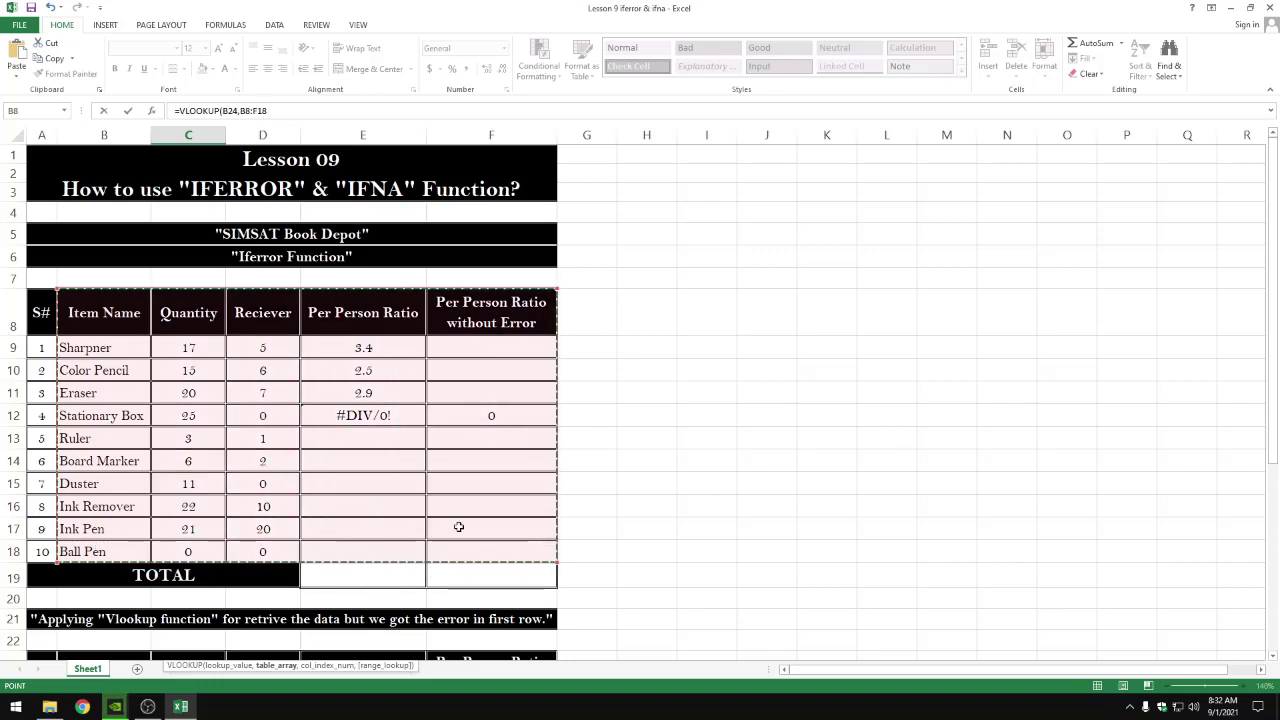
Compare the lookup items in B24 and B25 with the Item Name column of the main table
scroll(371, 461, "down", 1)
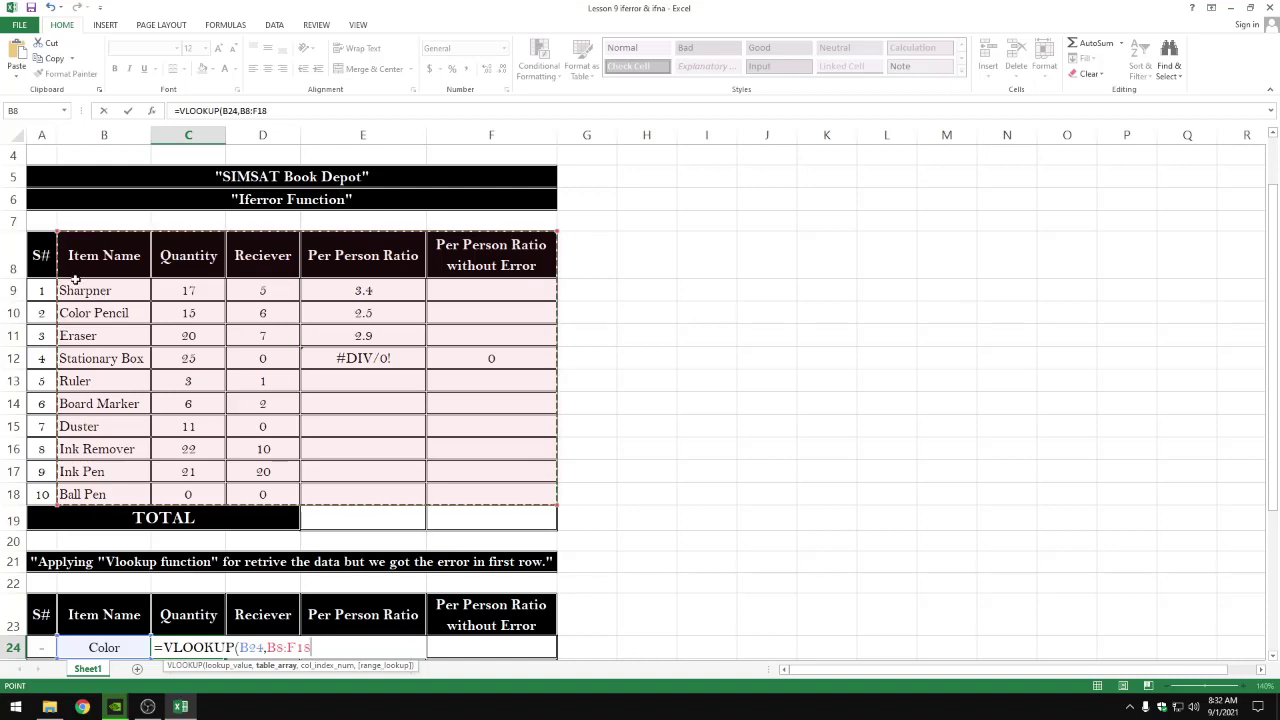
scroll(62, 483, "down", 2)
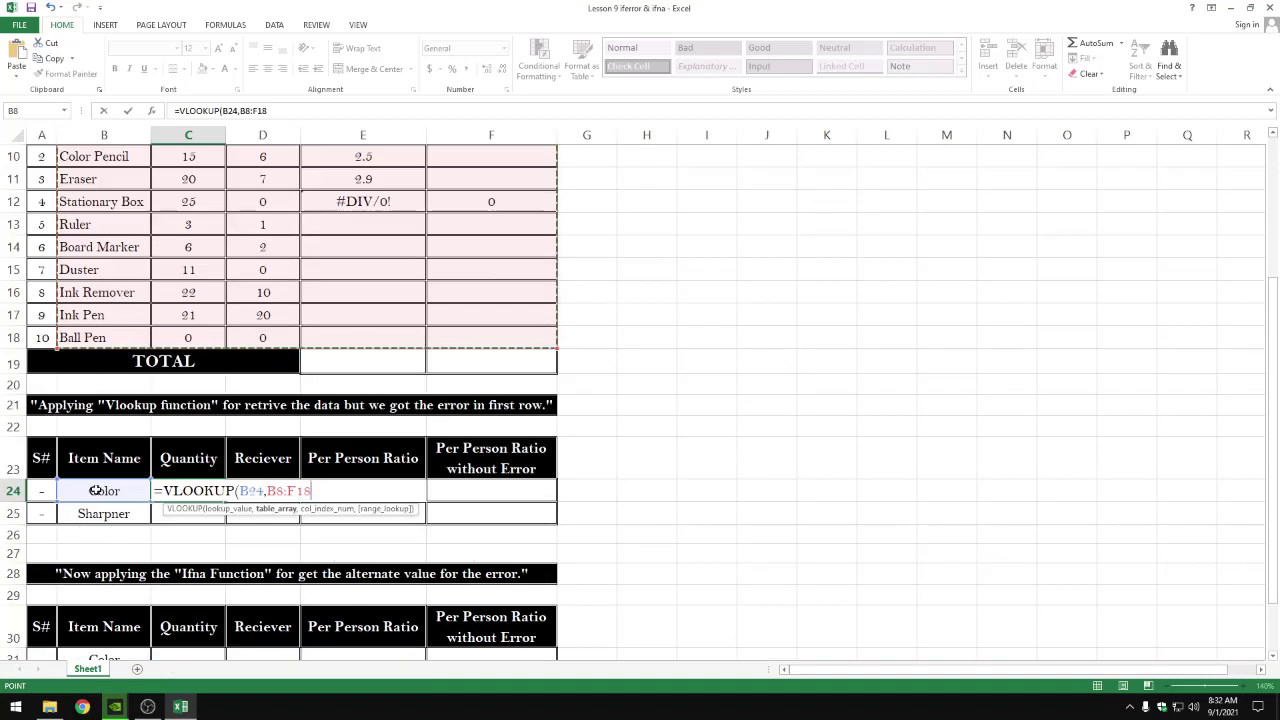
scroll(96, 487, "up", 2)
scroll(96, 487, "up", 2)
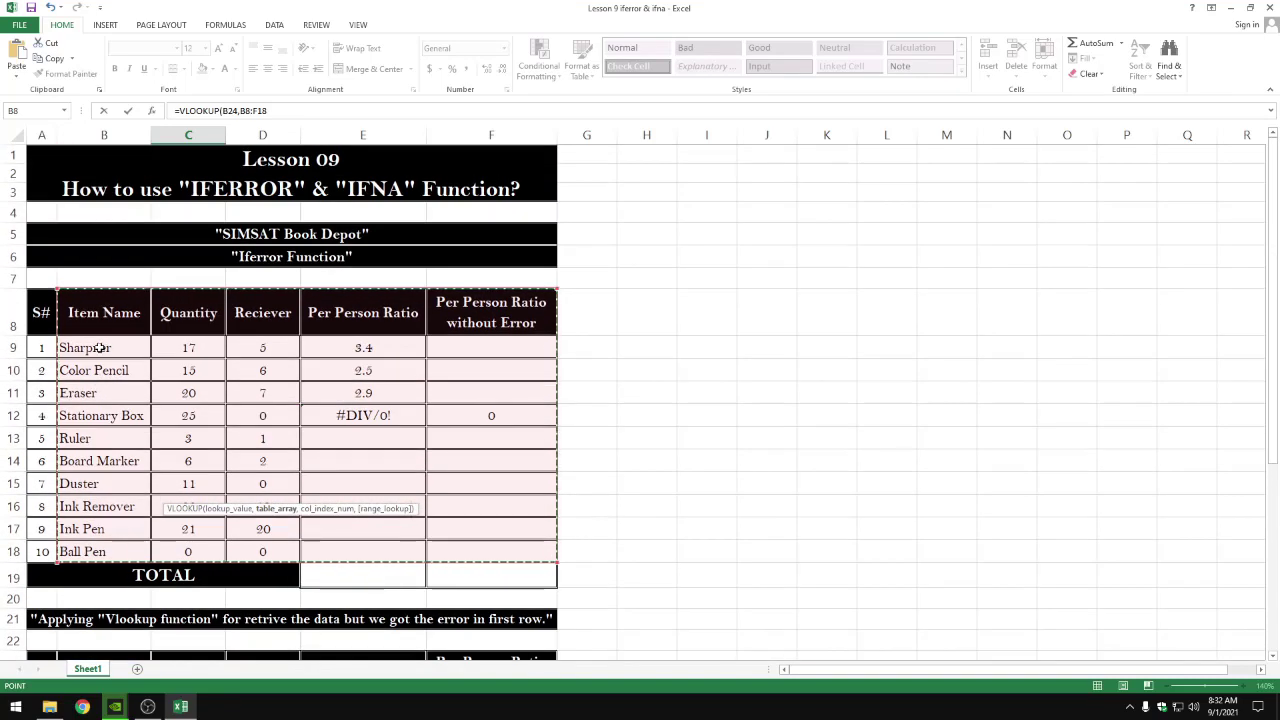
scroll(70, 535, "down", 4)
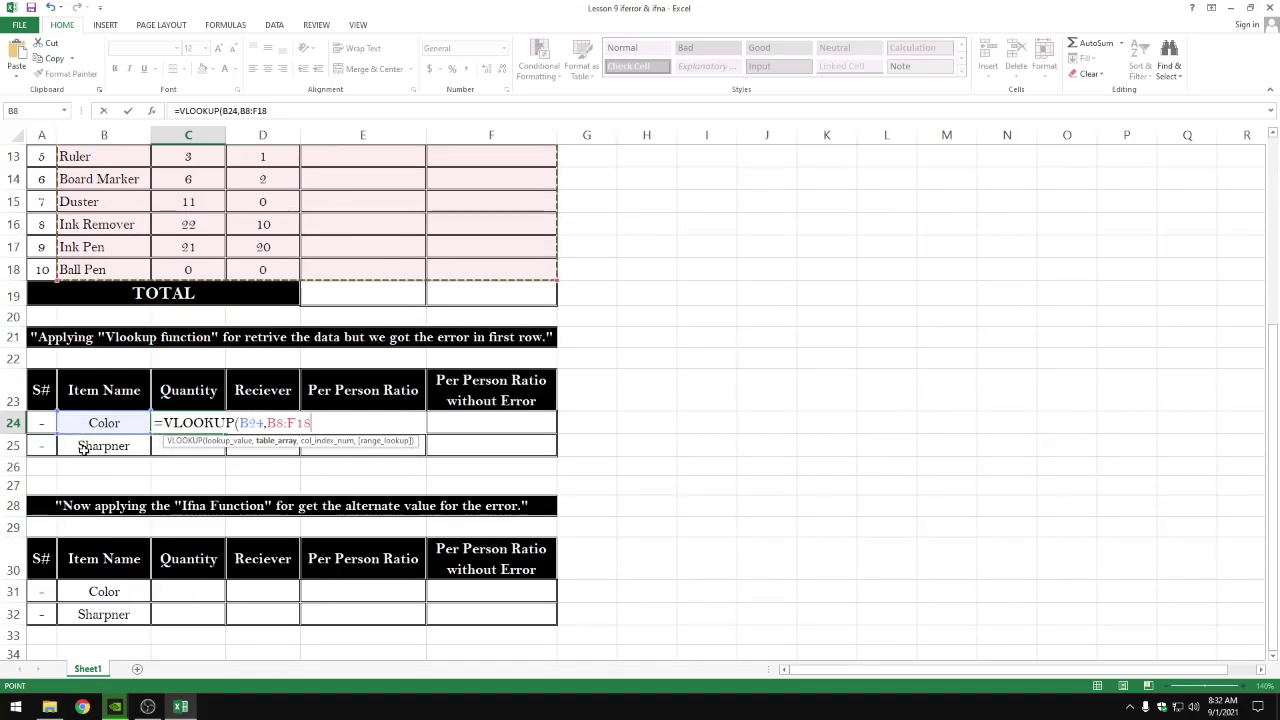
scroll(82, 446, "up", 4)
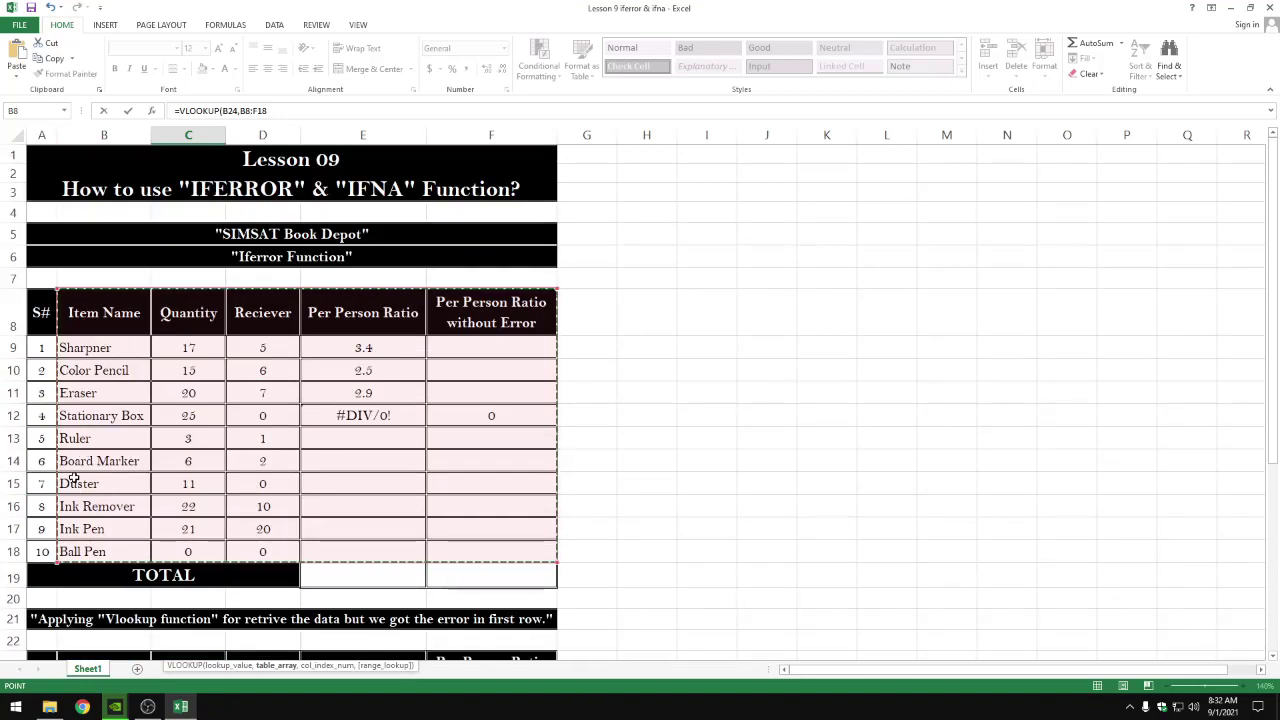
scroll(74, 478, "down", 2)
scroll(70, 468, "down", 2)
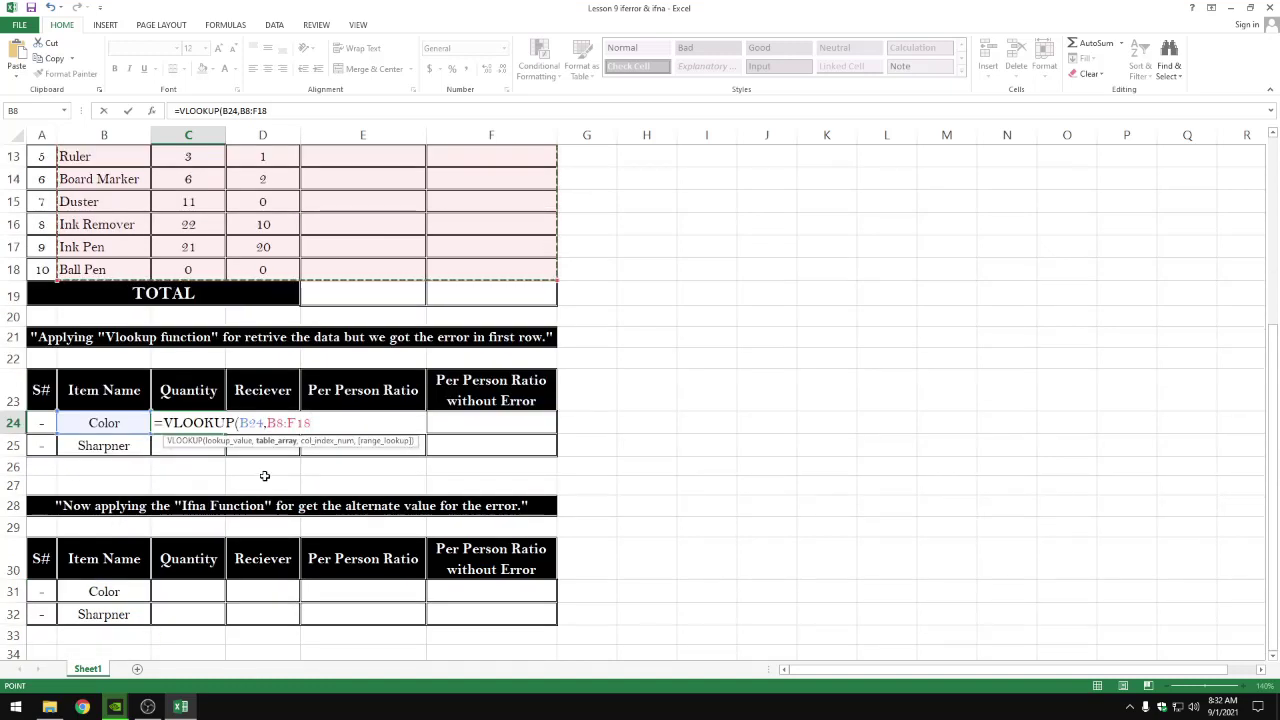
Complete the Color quantity formula in C24 as =VLOOKUP(B24,B8:F18,2,FALSE)
type(",")
scroll(200, 440, "up", 4)
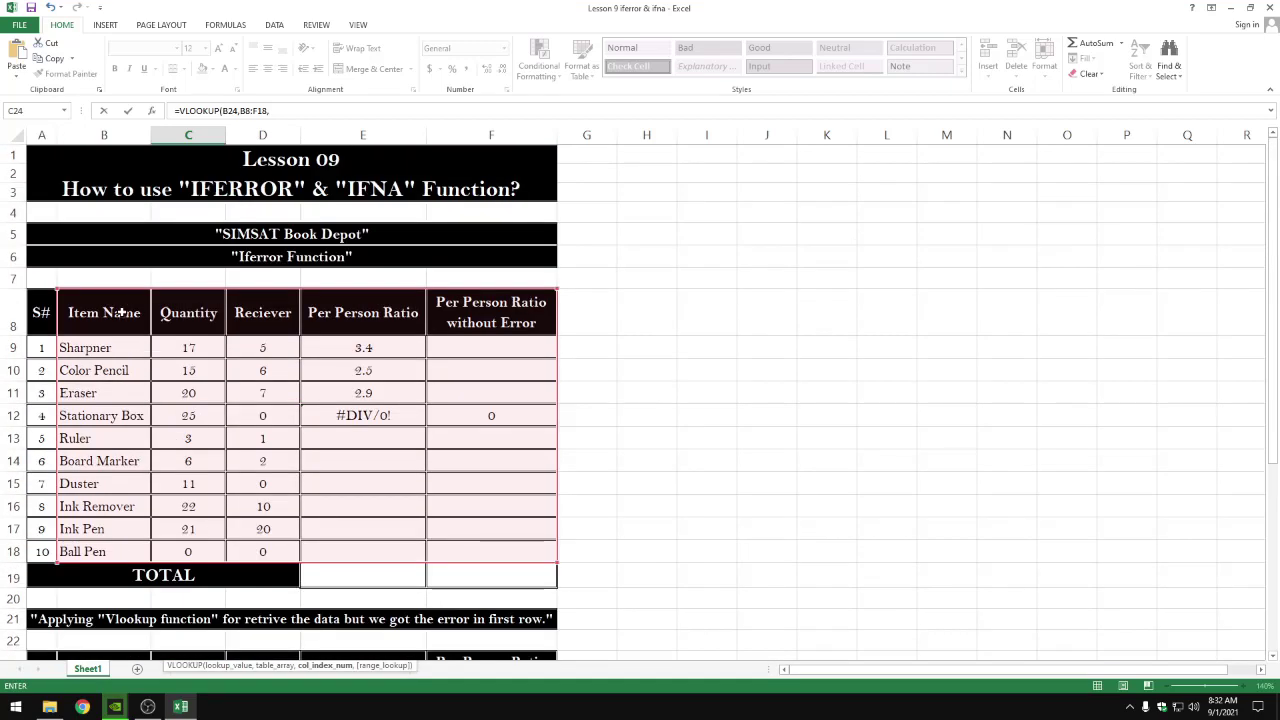
scroll(163, 313, "down", 4)
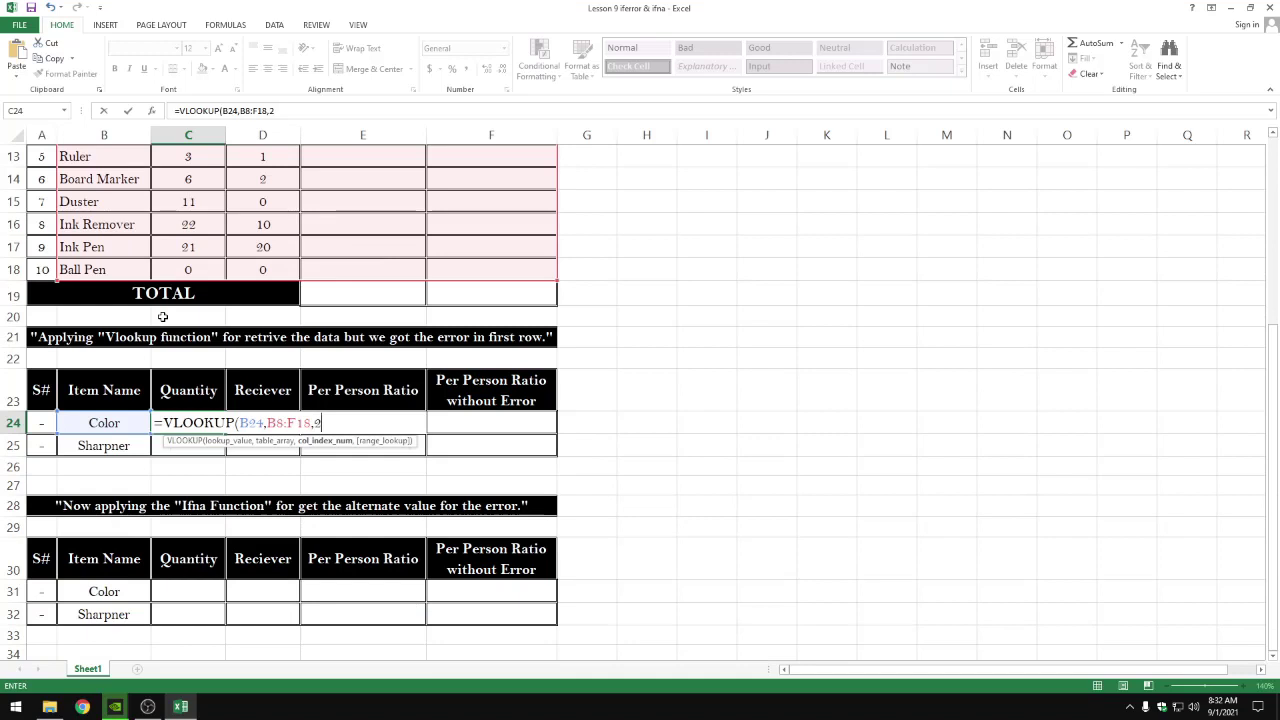
type("2,")
key("Down")
key("Tab")
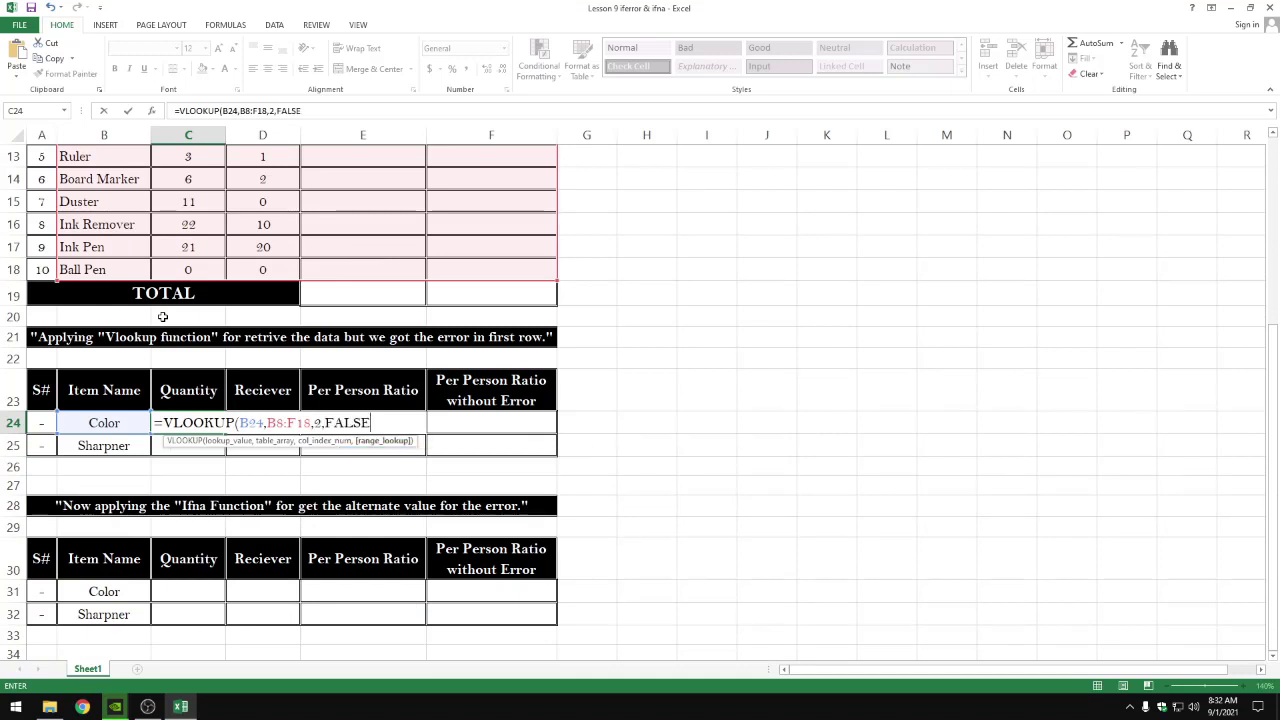
type(")")
key("Return")
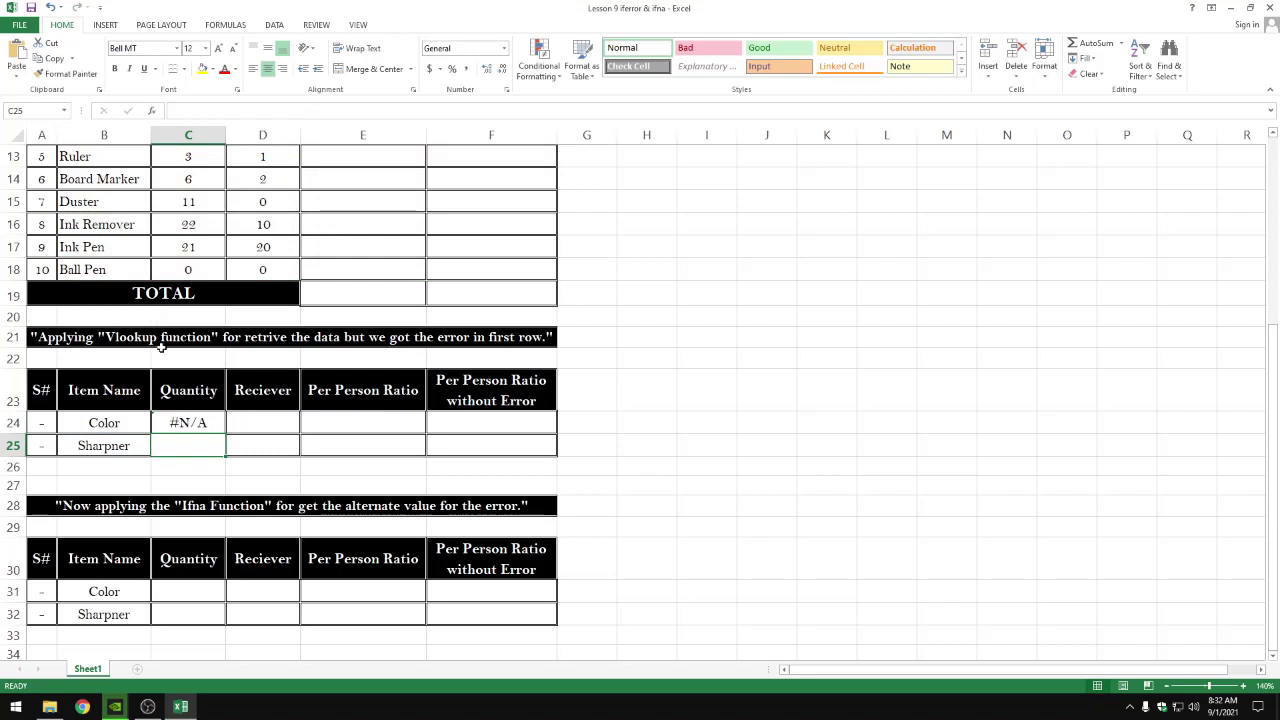
Test the lookup in C24 by copying Sharpner from B25 into B24, and undo the paste
left_click(104, 445)
key("ctrl+c")
left_click(106, 423)
key("ctrl+v")
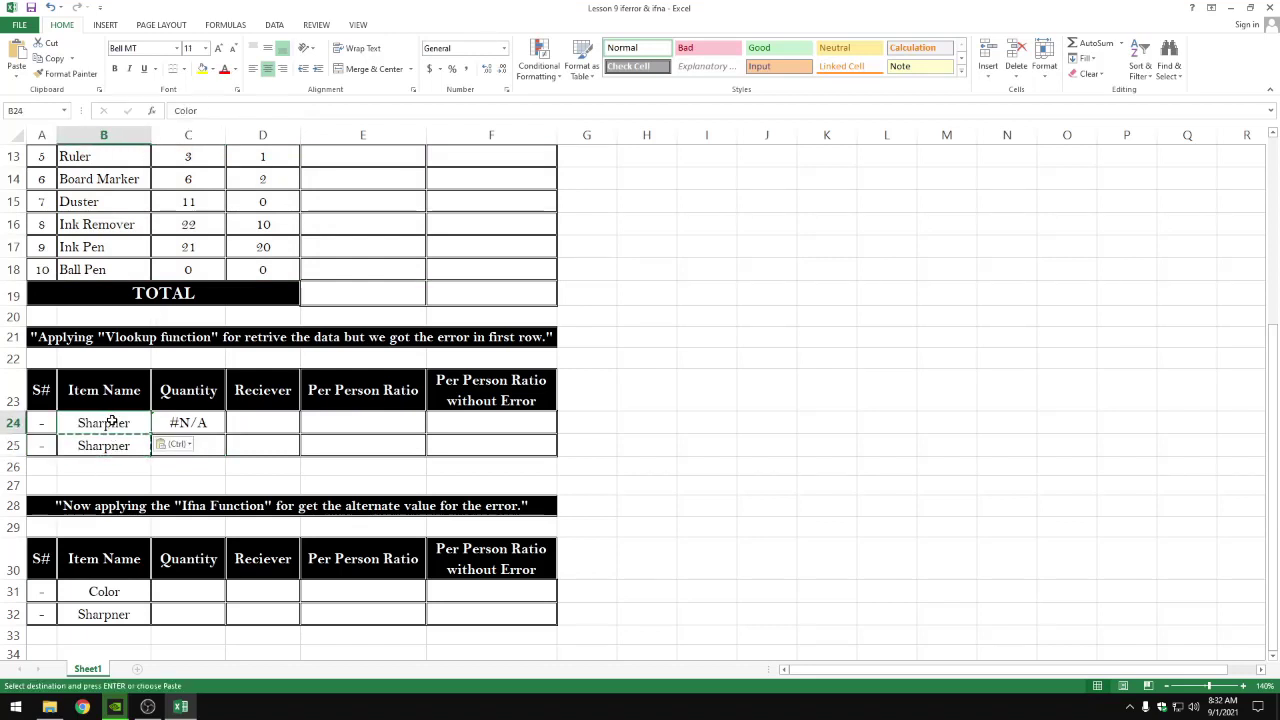
left_click(170, 423)
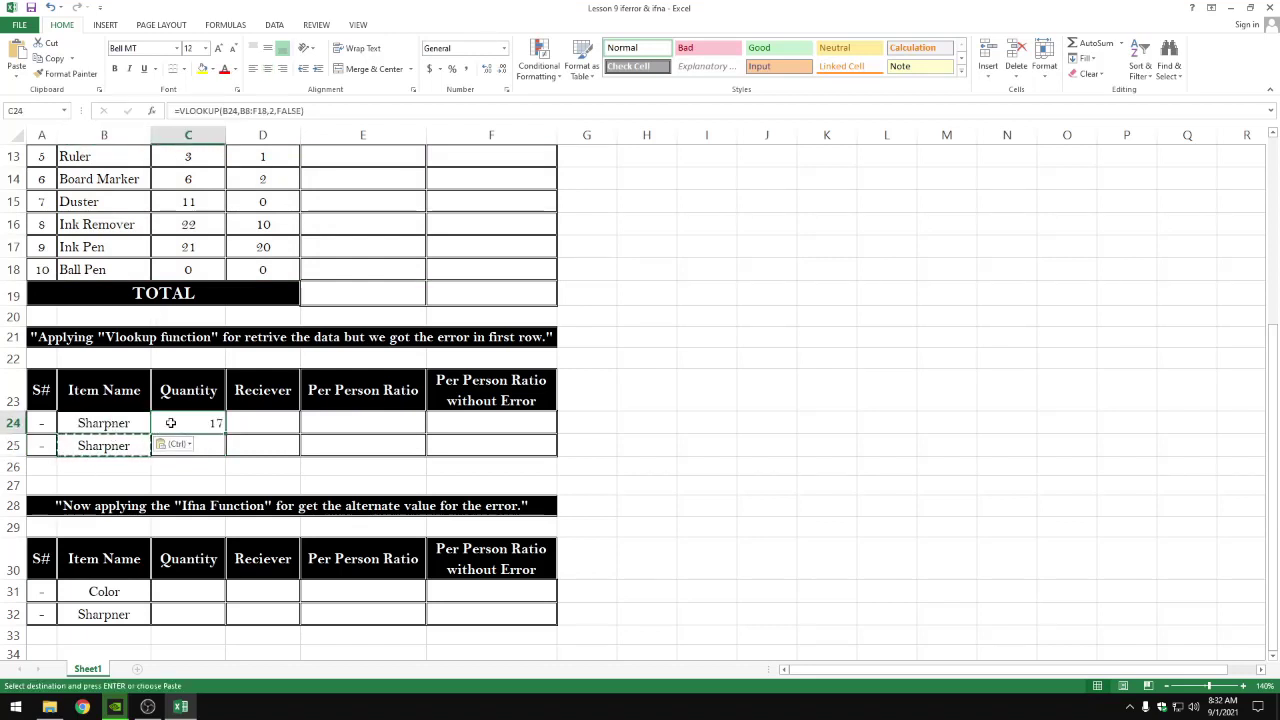
key("ctrl+z")
left_click(178, 424)
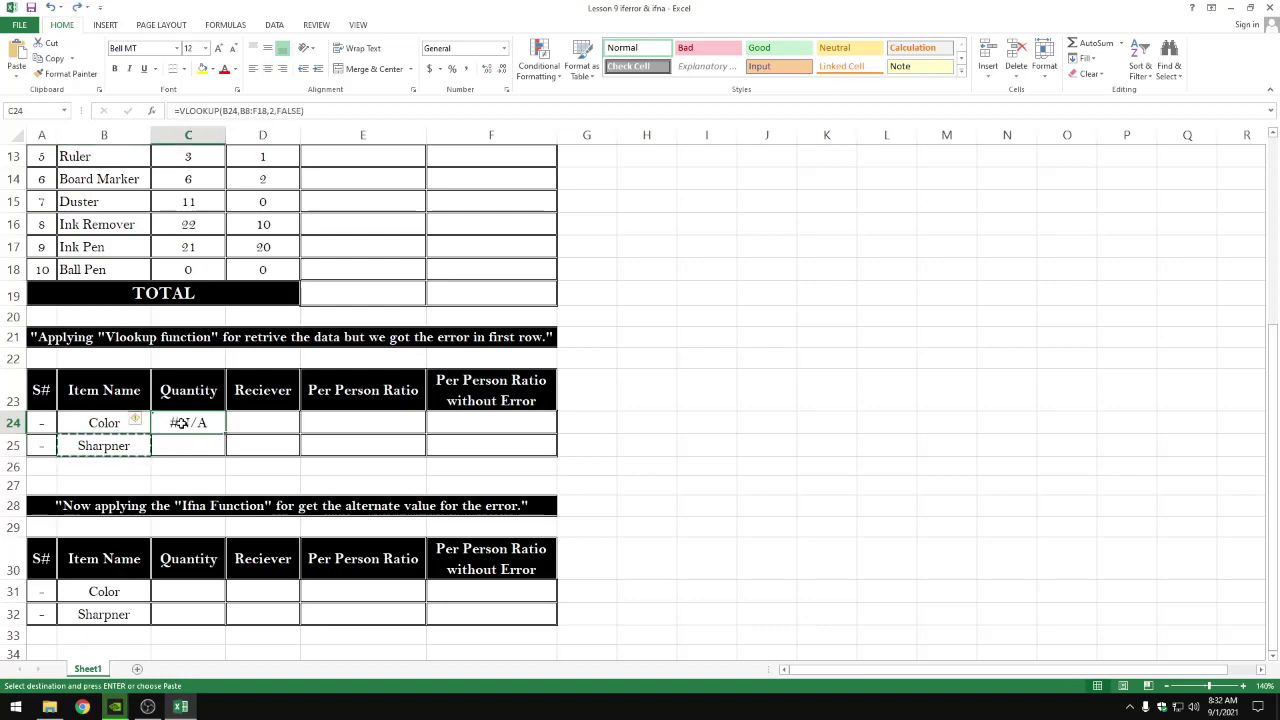
Check the lookup item in B24 against the main table's item names and look over the Sharpner row's empty cells C25:F25
left_click(113, 423)
scroll(113, 423, "up", 3)
scroll(113, 423, "up", 1)
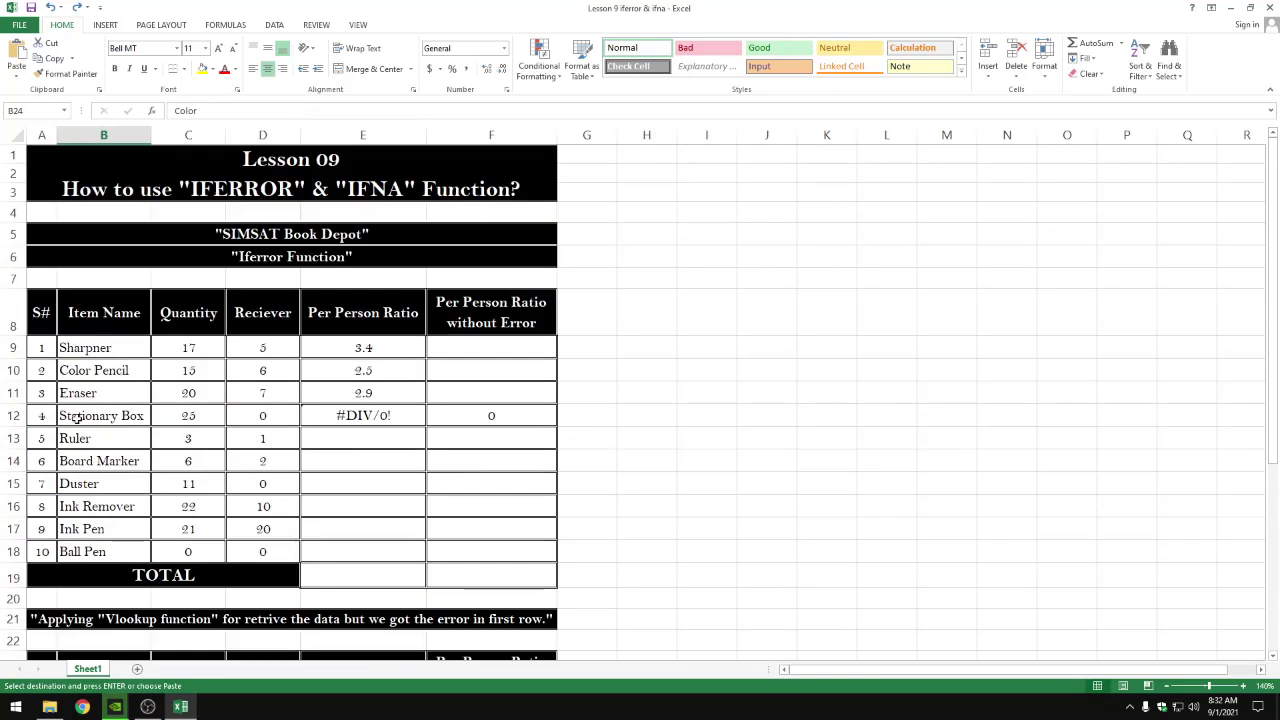
scroll(57, 578, "down", 5)
scroll(60, 575, "up", 1)
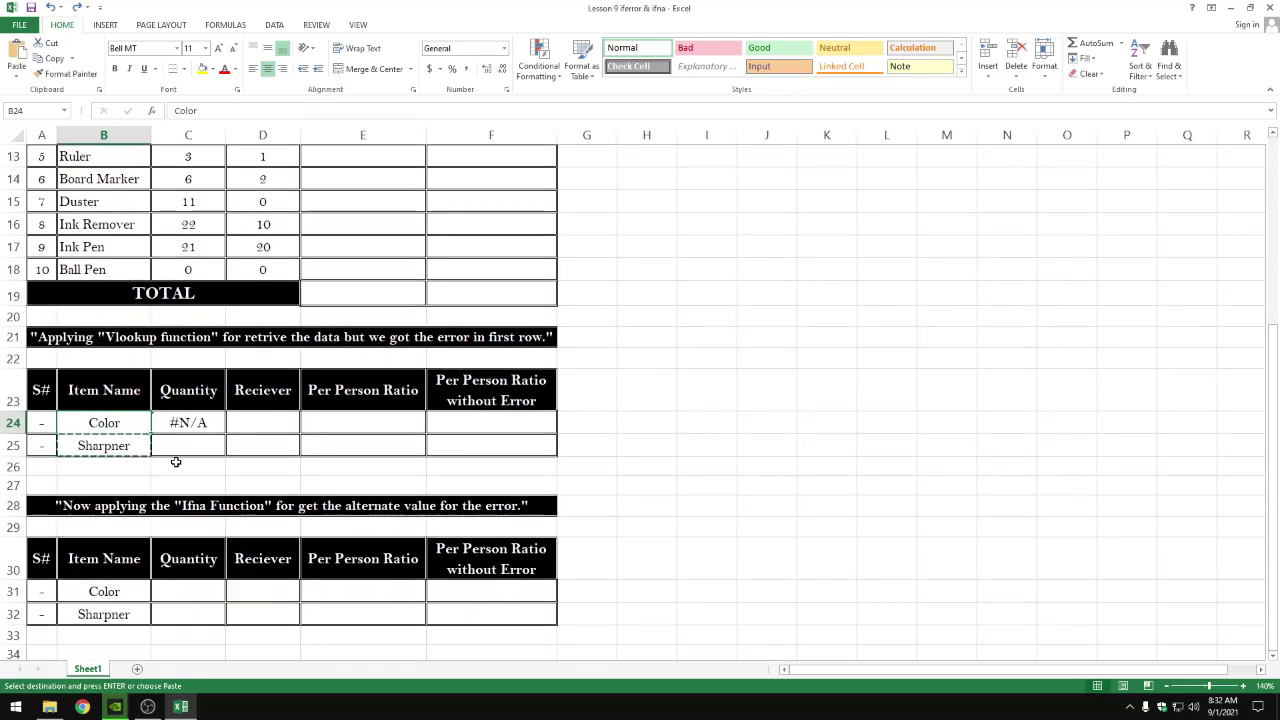
left_click_drag(178, 446, 534, 449)
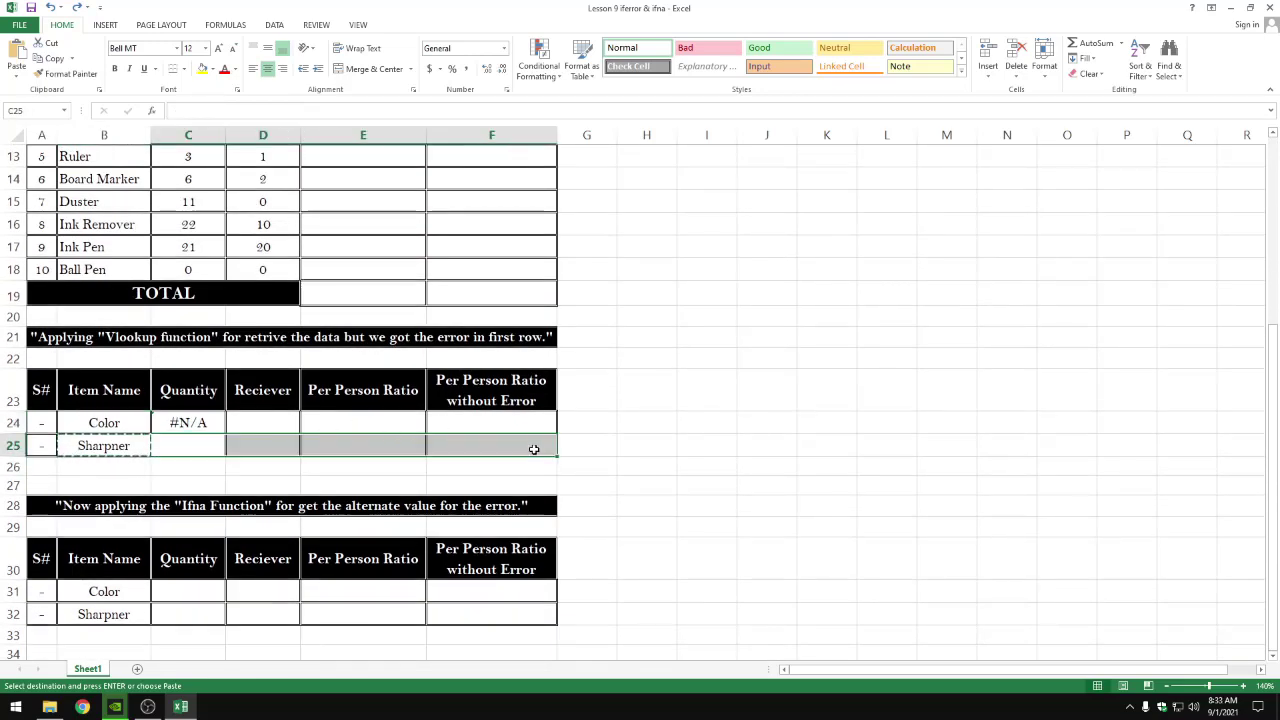
scroll(166, 357, "down", 4)
scroll(126, 414, "up", 4)
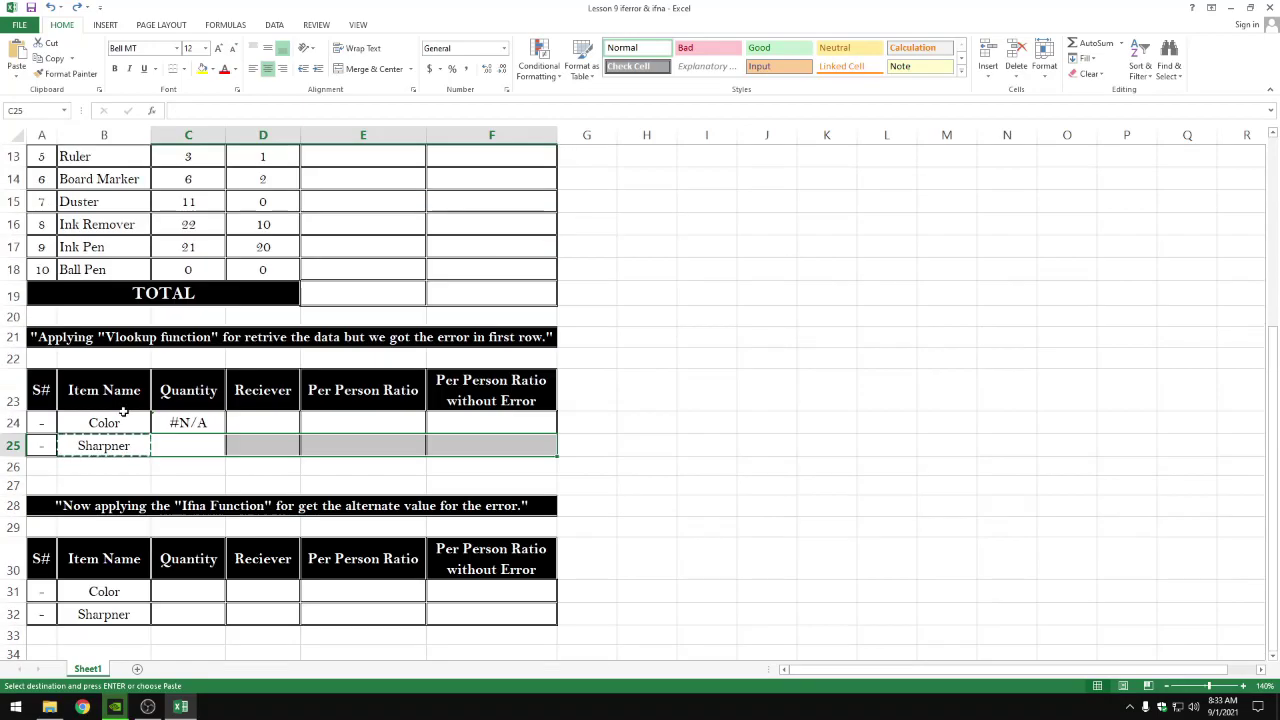
left_click(180, 596)
scroll(180, 591, "up", 4)
scroll(283, 299, "down", 6)
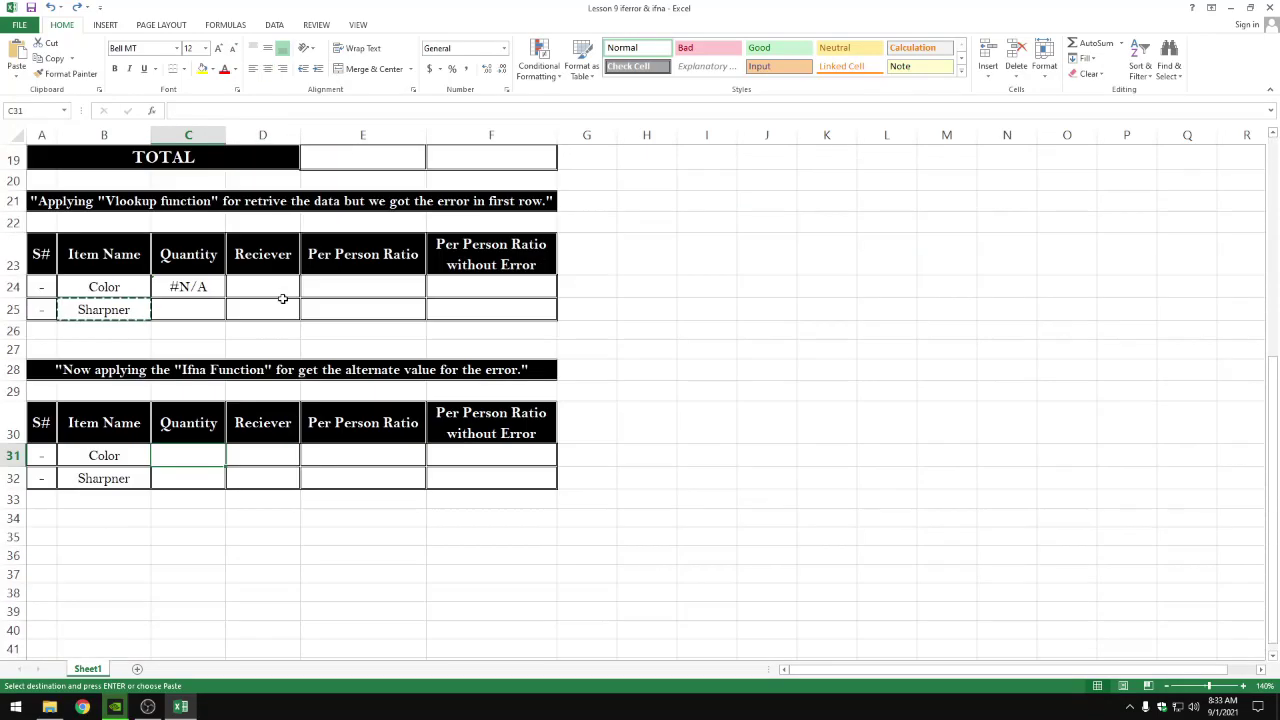
type("=ifna")
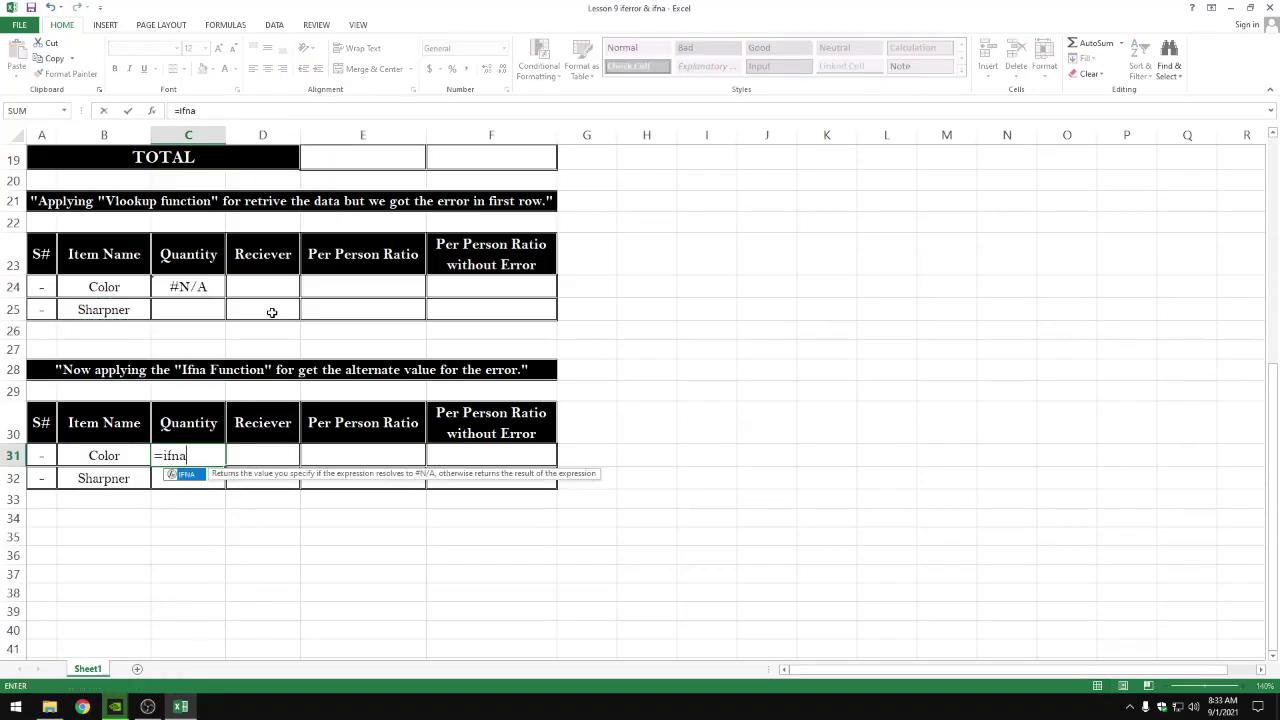
type("(")
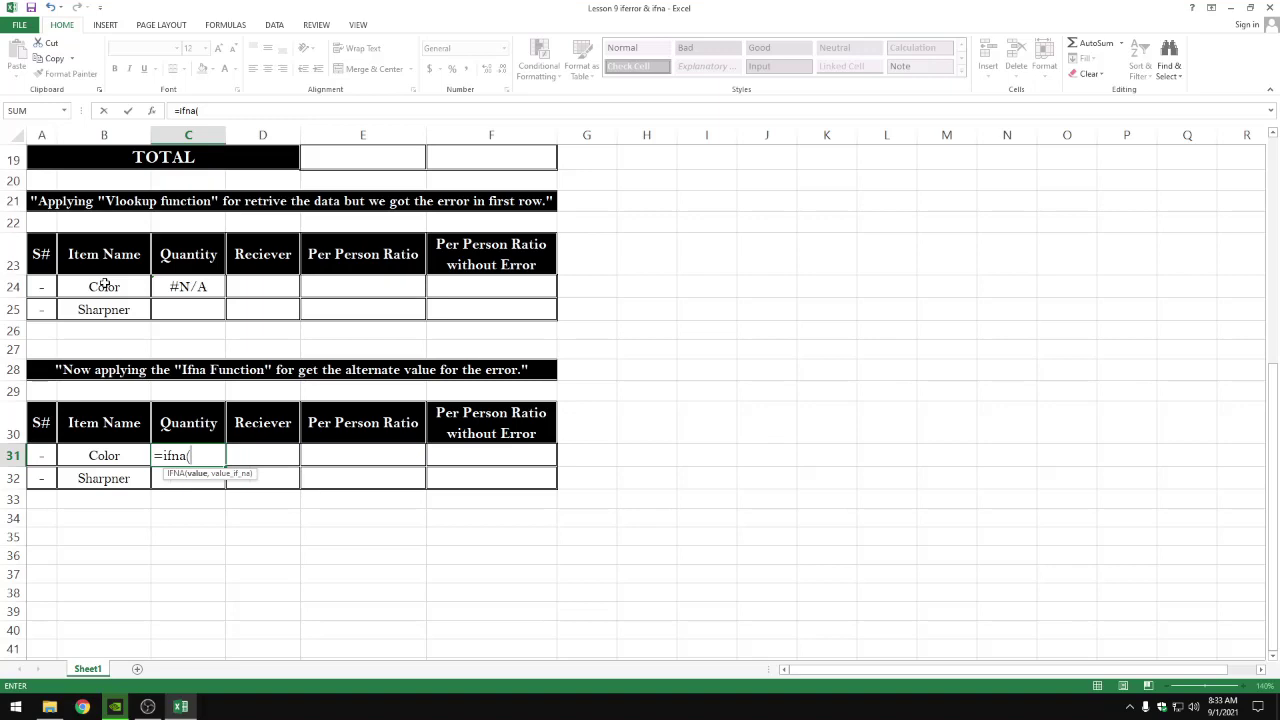
scroll(106, 288, "up", 3)
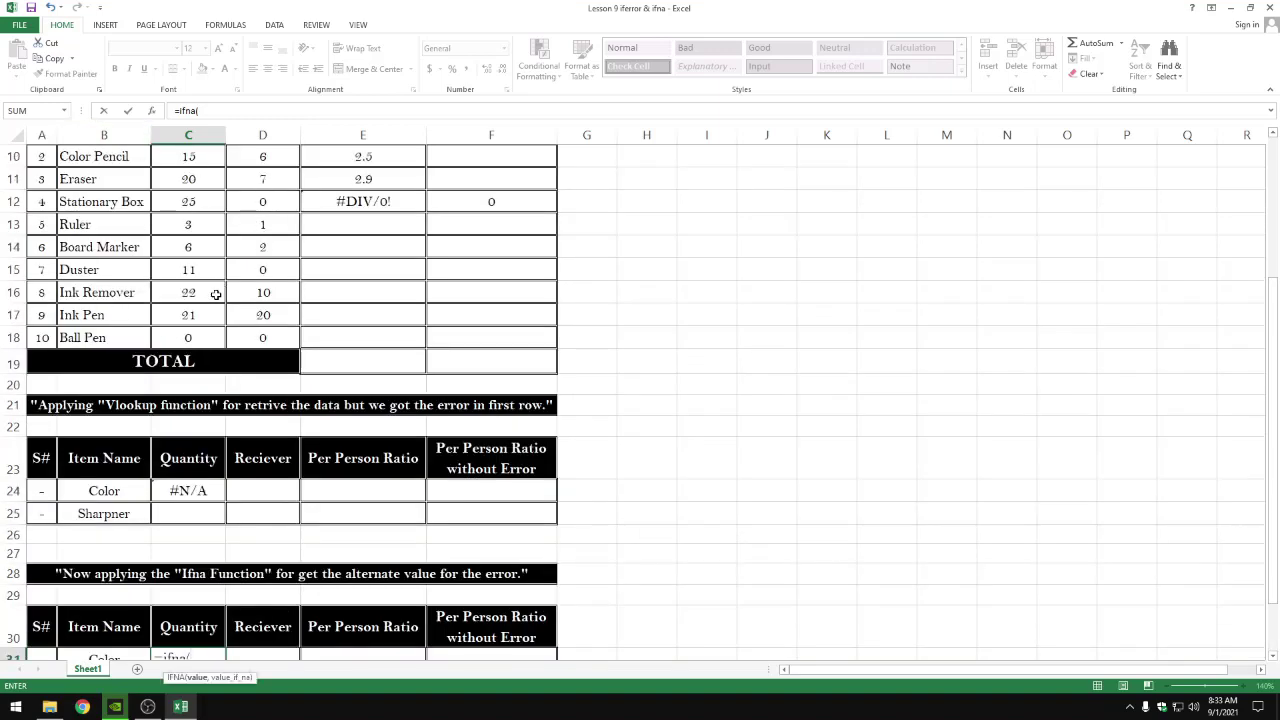
scroll(216, 330, "up", 3)
scroll(206, 352, "down", 7)
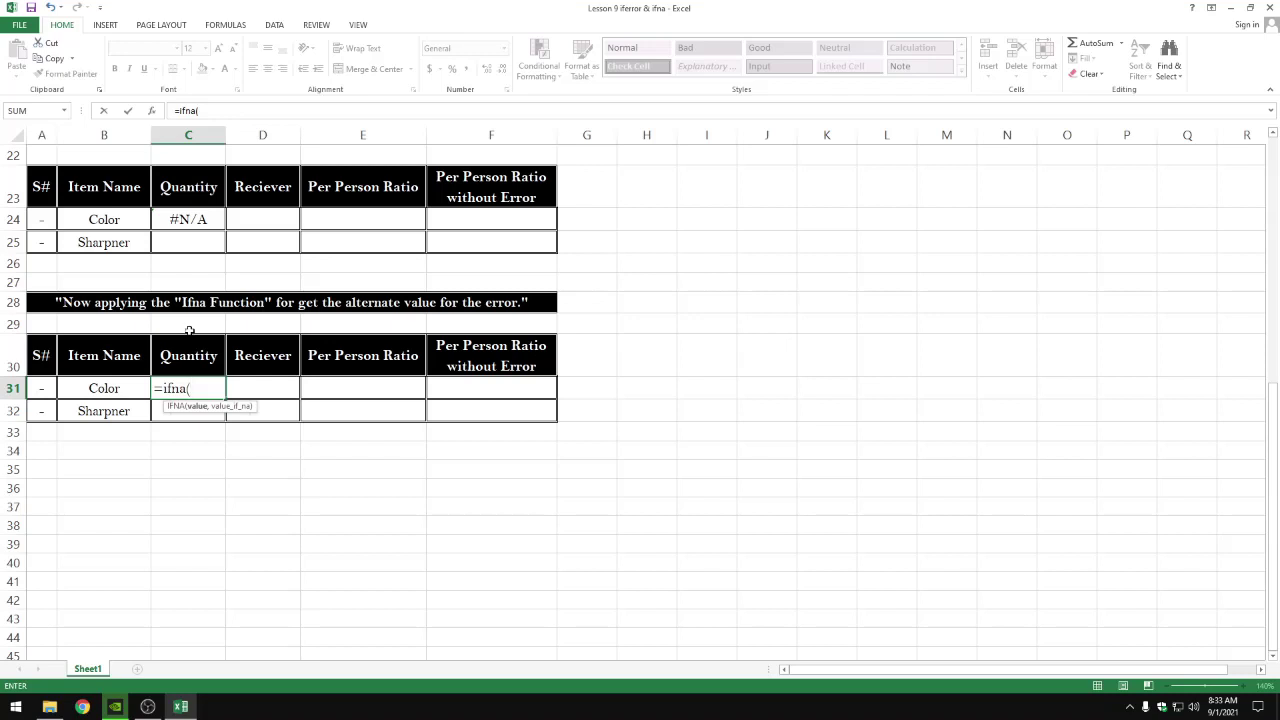
key("Escape")
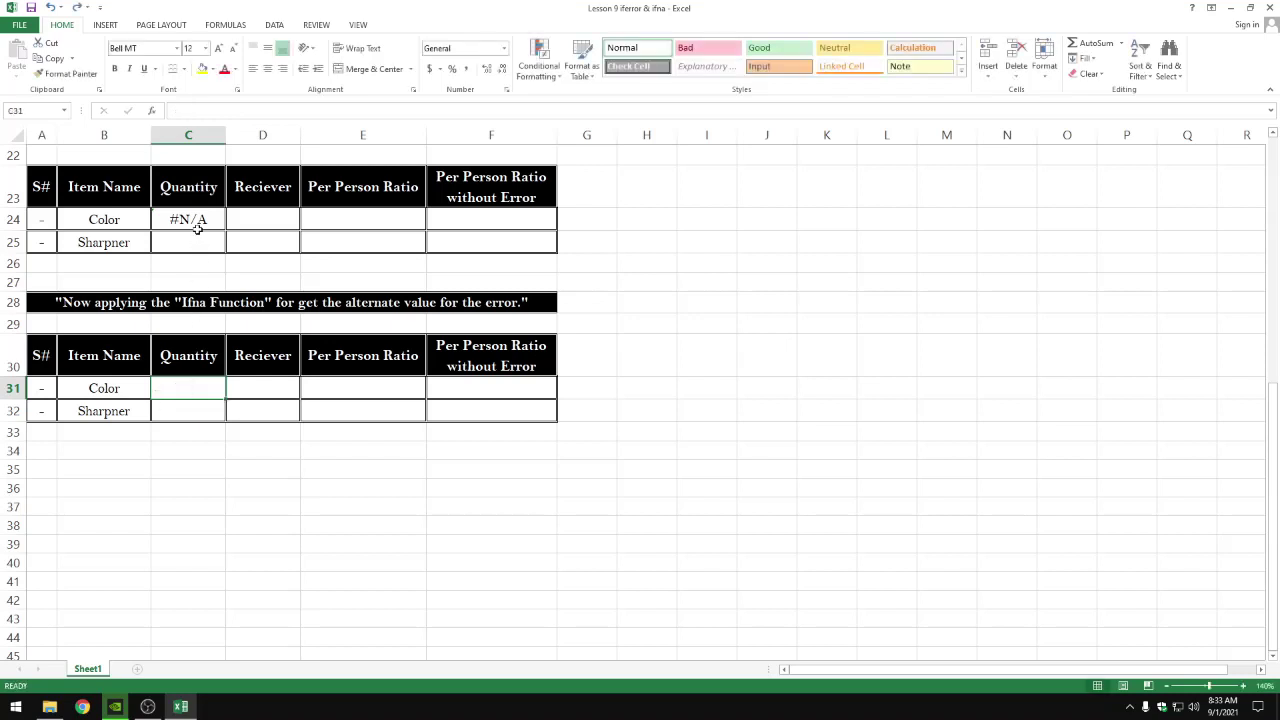
Set the column index in the VLOOKUP formula in C24 to 6
double_click(199, 226)
double_click(317, 219)
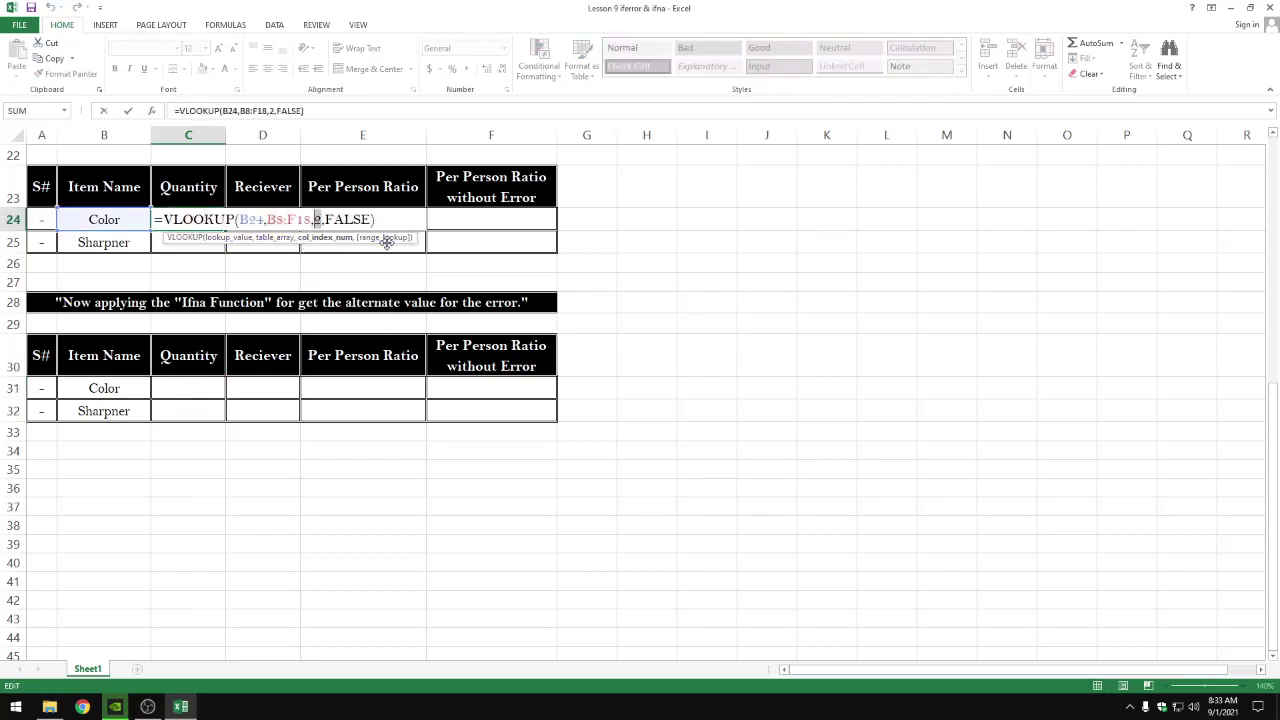
type("6")
key("Return")
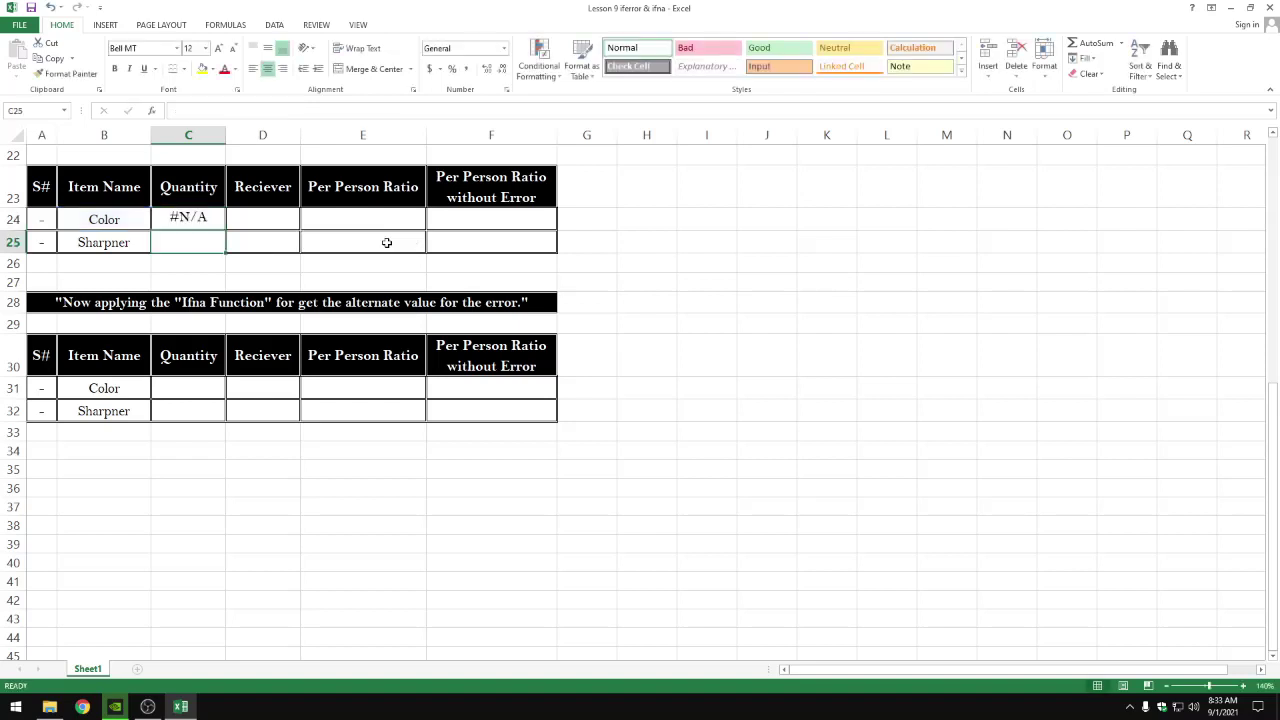
left_click(203, 221)
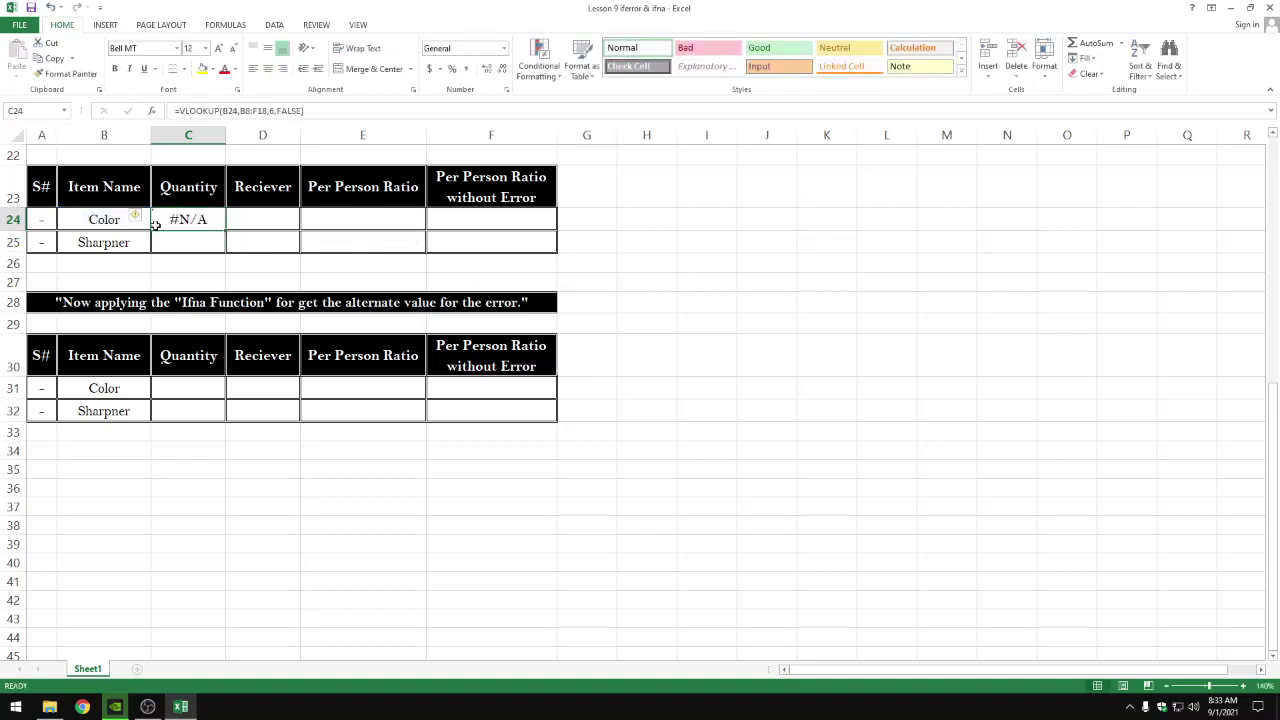
Try column index 6 with a listed item by copying Sharpner from B25 into B24, and undo the paste
left_click(110, 240)
key("ctrl+c")
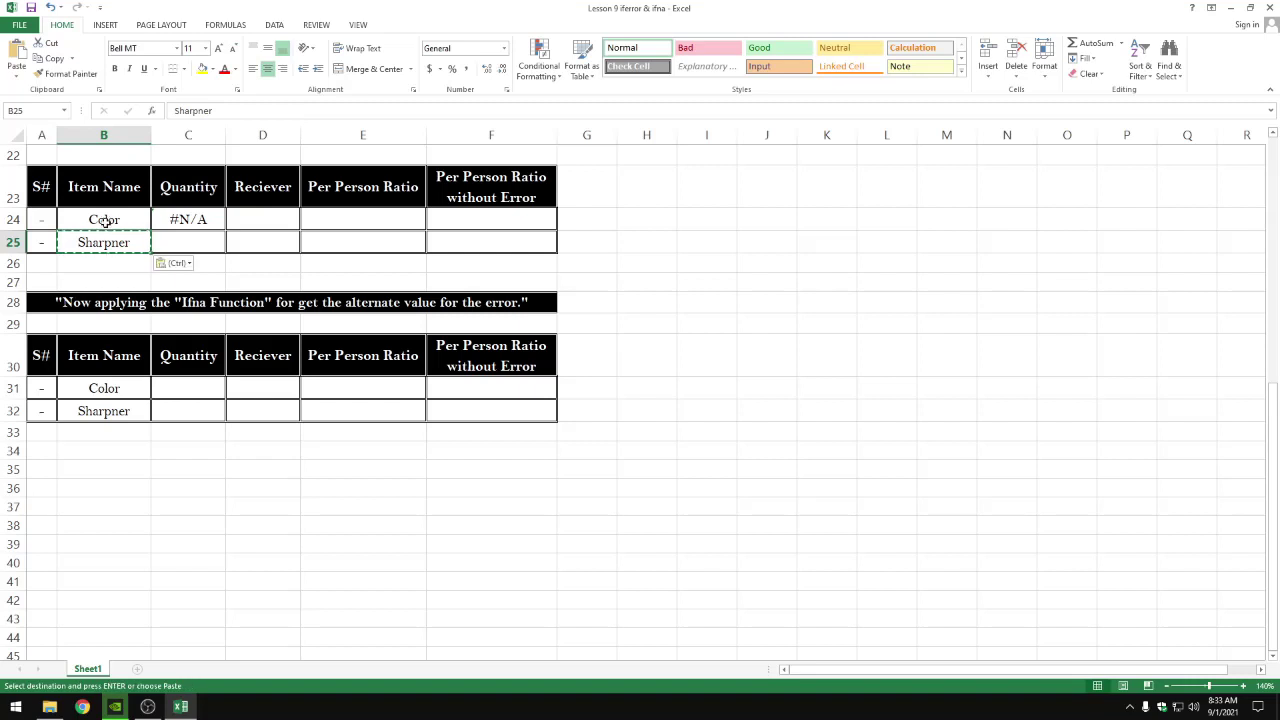
left_click(105, 219)
key("ctrl+v")
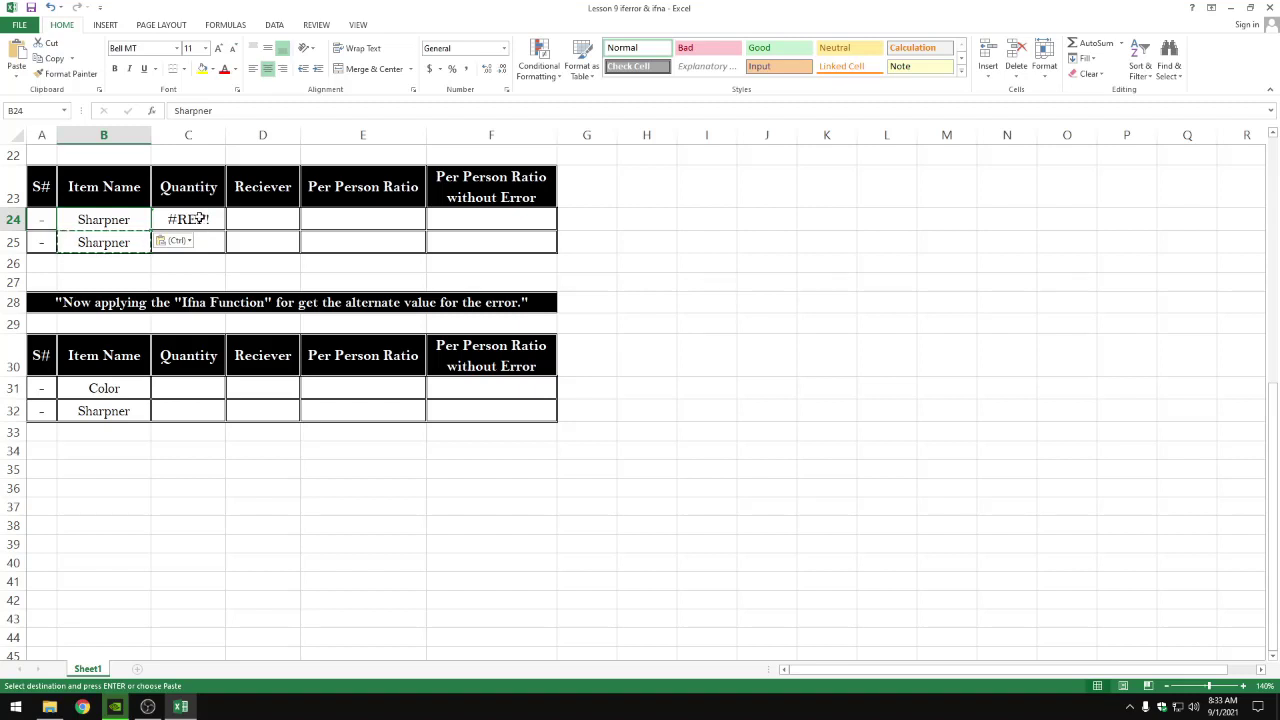
key("ctrl+z")
Remove the column index 6 from the VLOOKUP formula in C24 and re-enter the formula
double_click(200, 220)
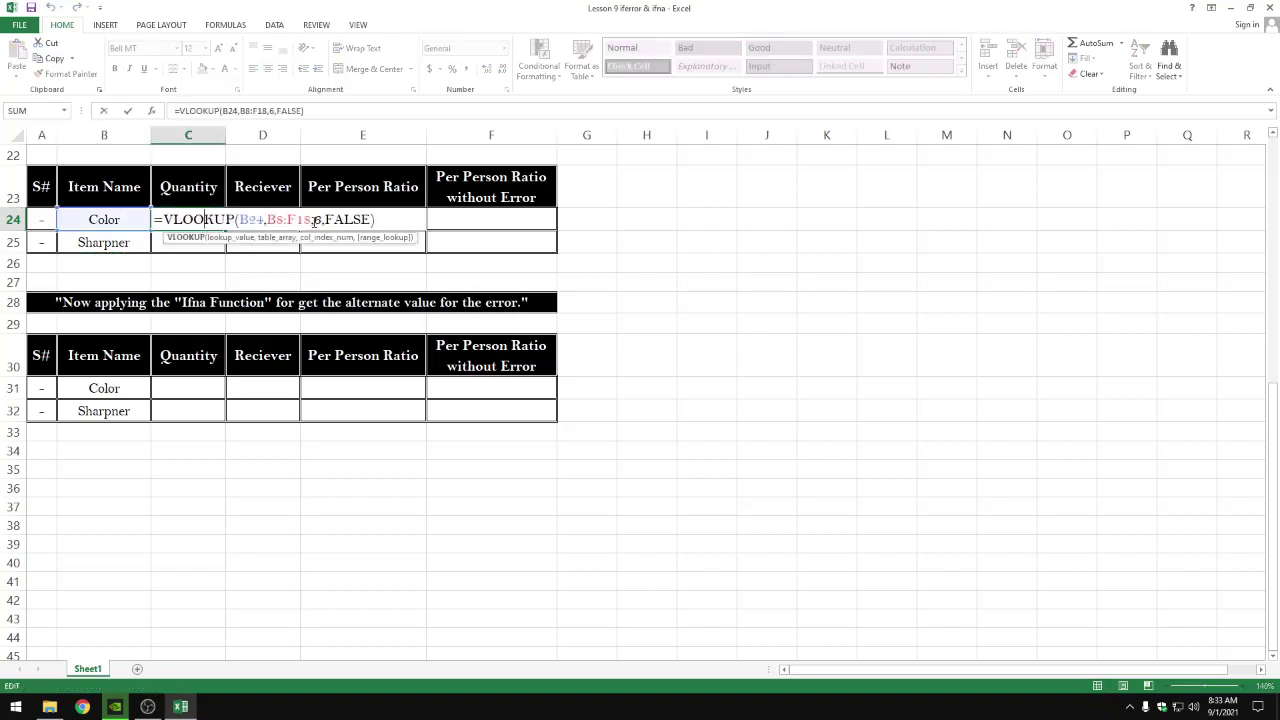
key("Delete")
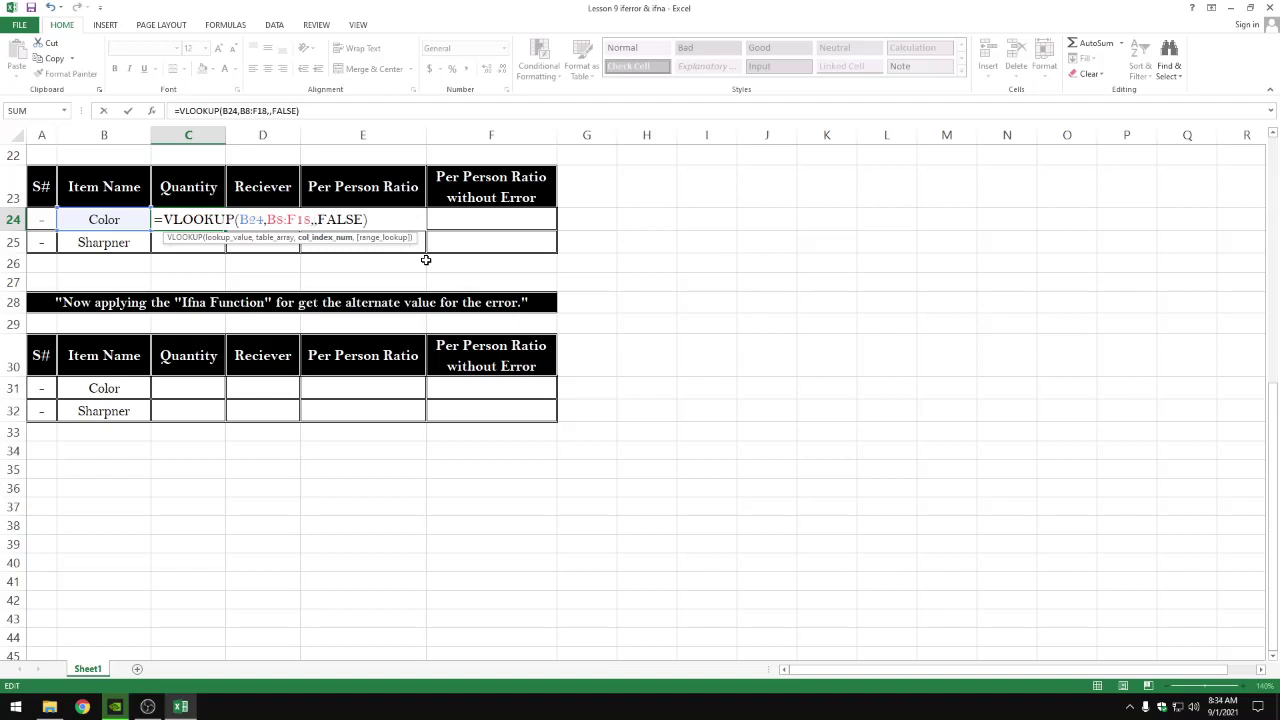
key("Return")
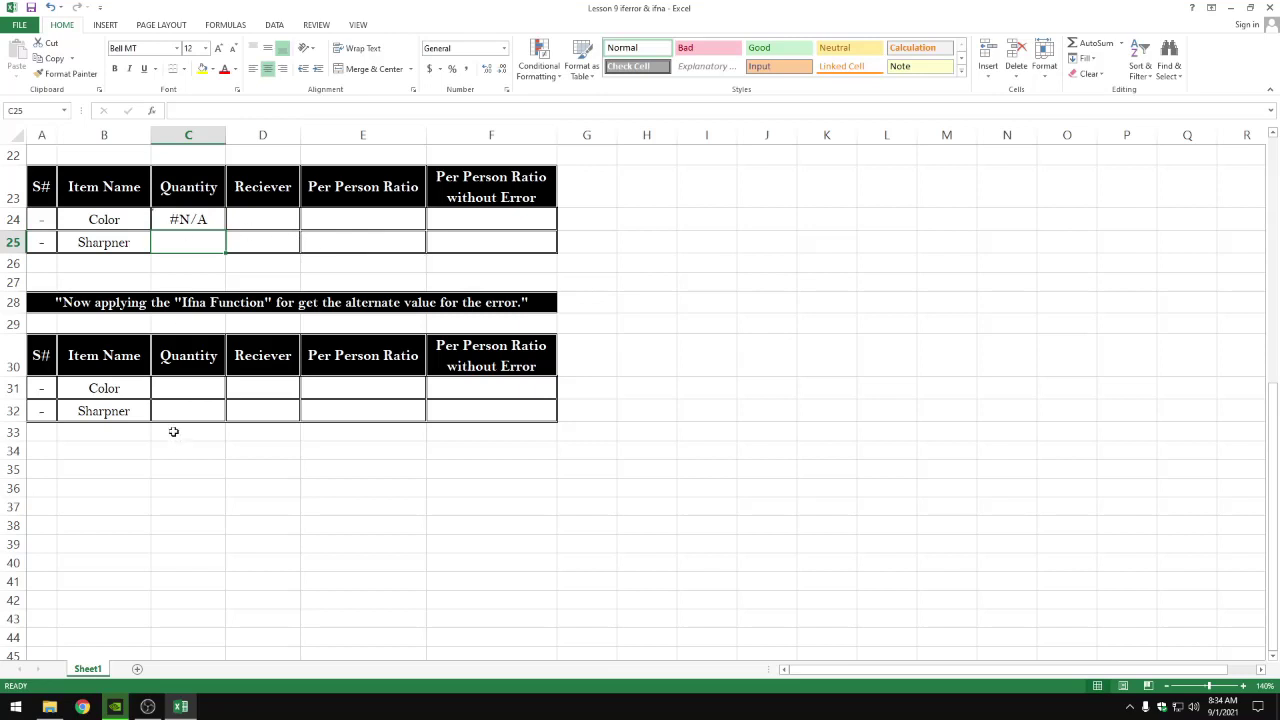
Begin an IFNA formula in C31 wrapping a VLOOKUP with lookup value B31 and table array B8:F18
left_click(166, 385)
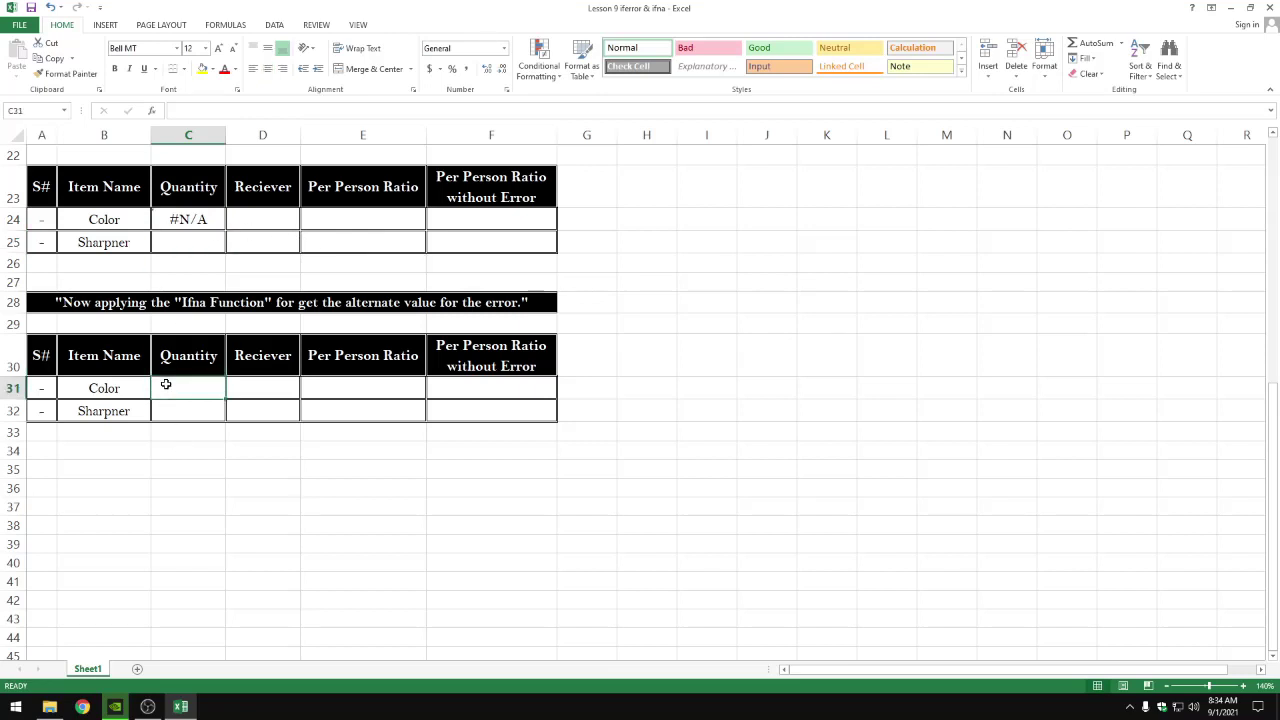
type("=ifna(")
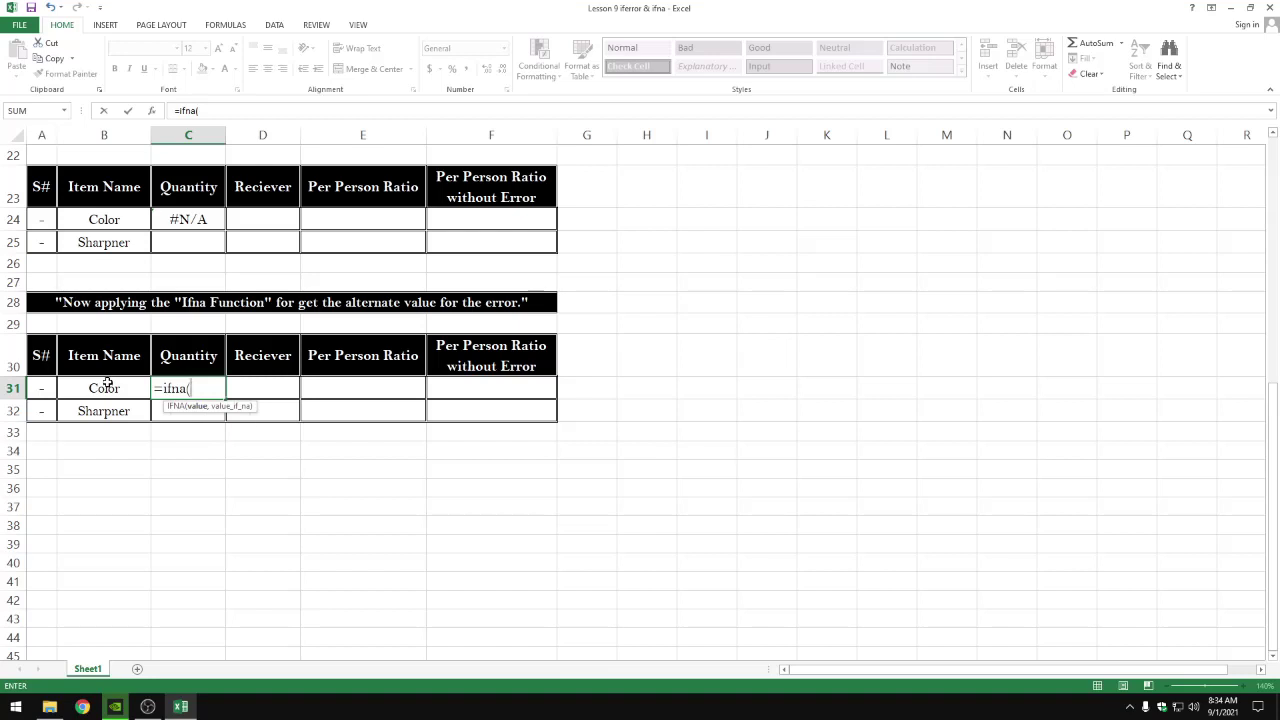
type("vlo")
key("Tab")
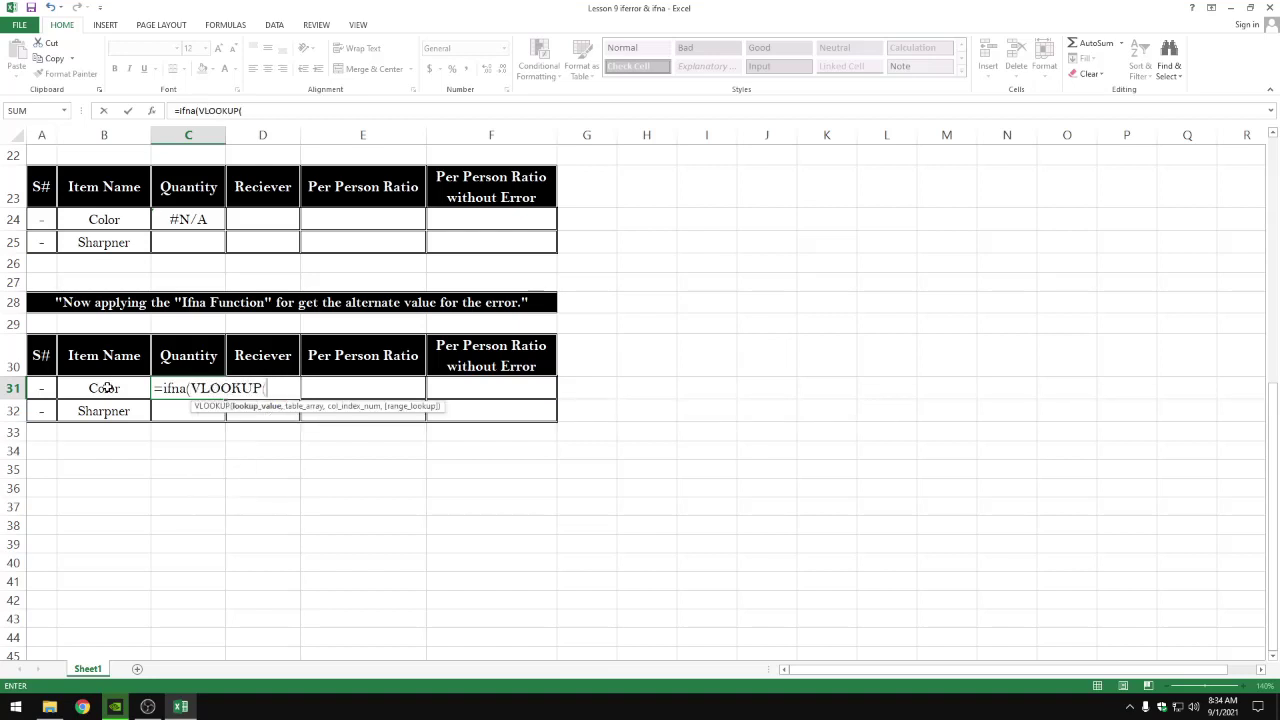
left_click(107, 388)
type(",")
scroll(107, 385, "up", 2)
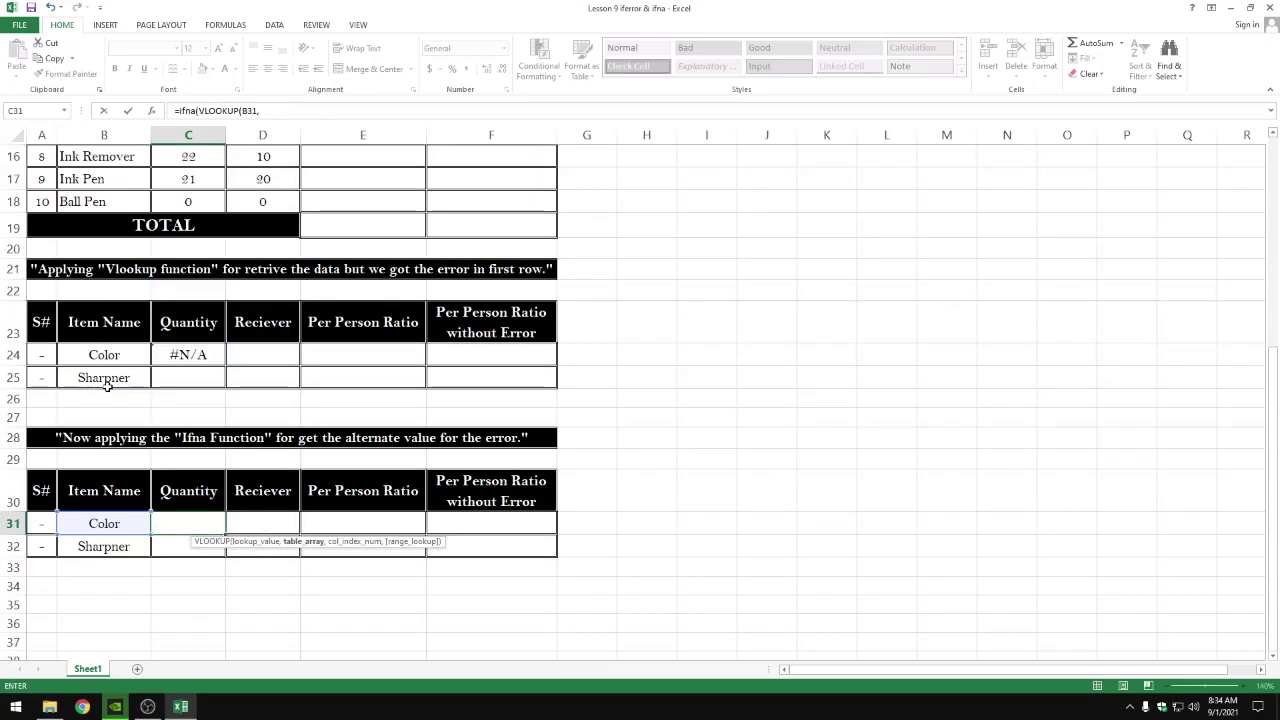
scroll(107, 387, "up", 4)
left_click_drag(108, 256, 453, 487)
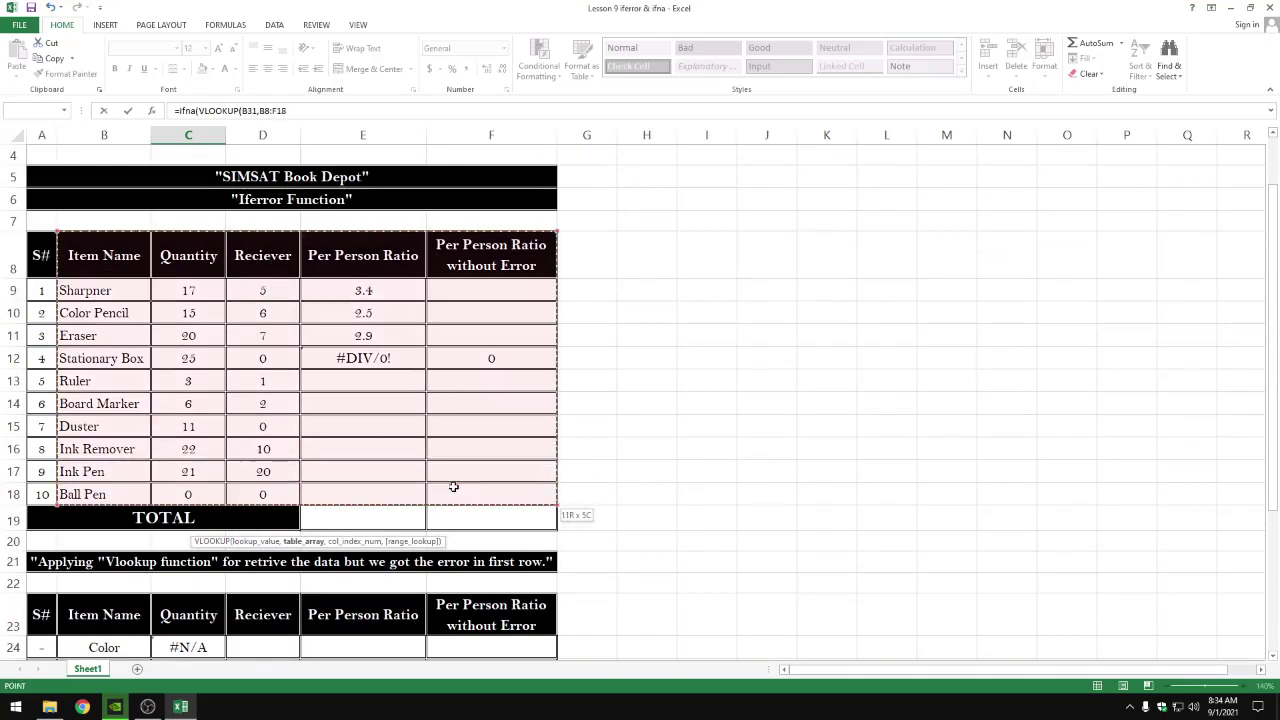
scroll(257, 428, "down", 5)
type(",")
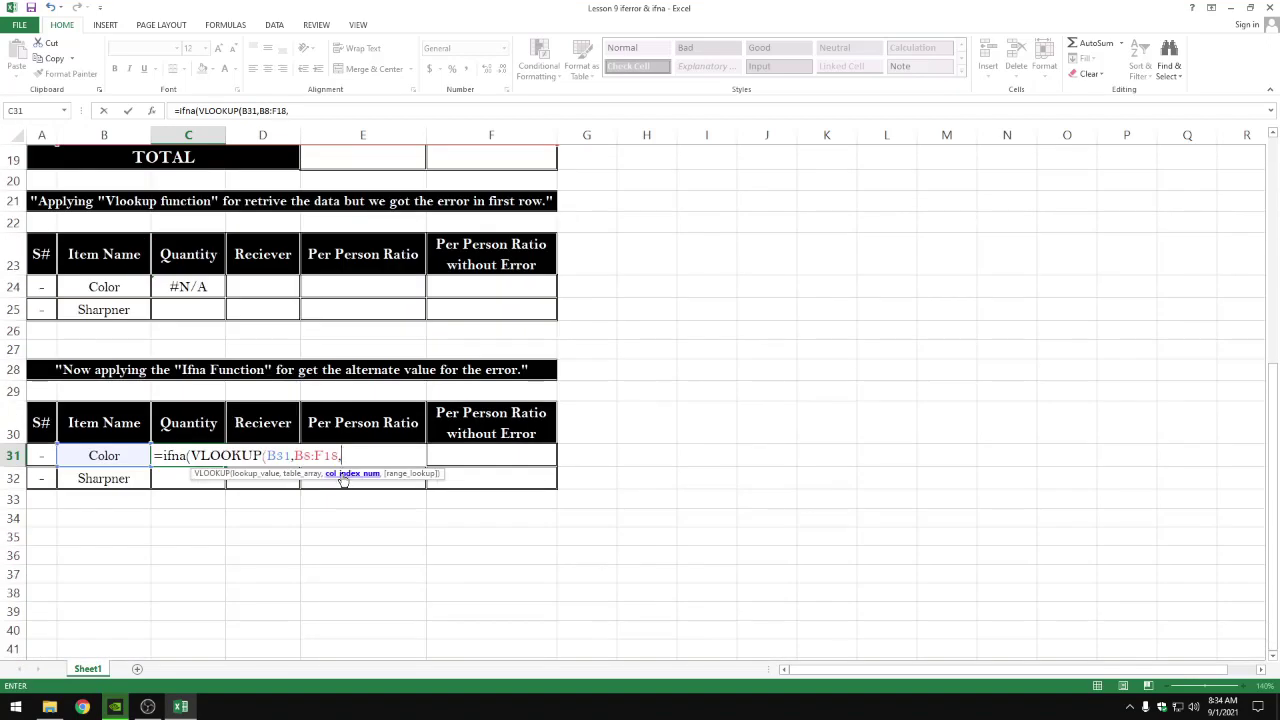
Complete the VLOOKUP inside the C31 formula with column index 2 and FALSE for an exact match
scroll(362, 478, "up", 5)
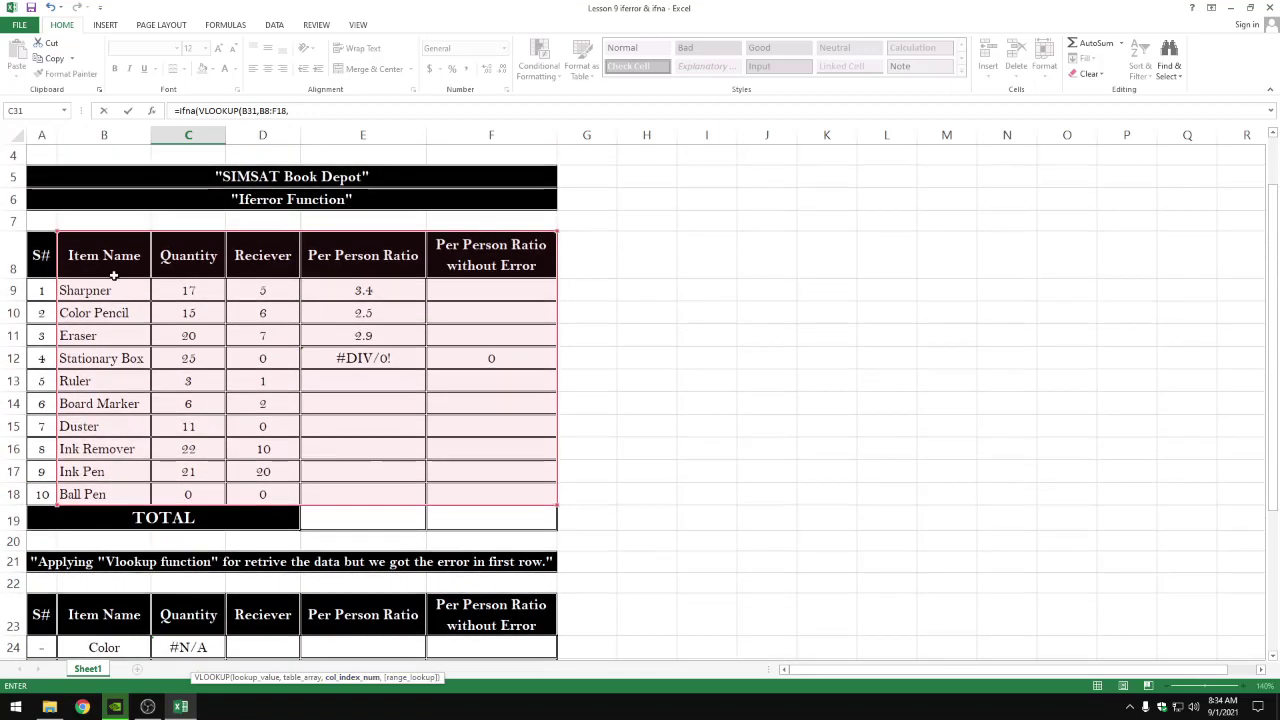
type("2")
scroll(157, 290, "down", 7)
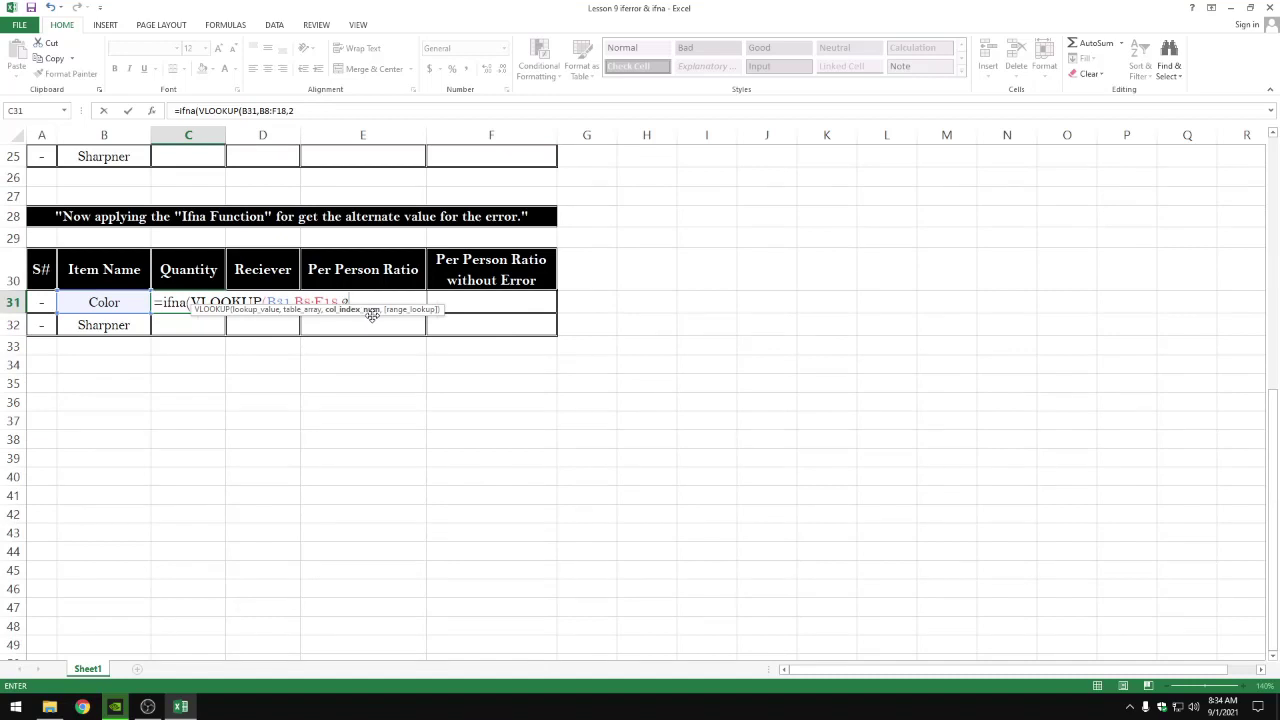
type(",")
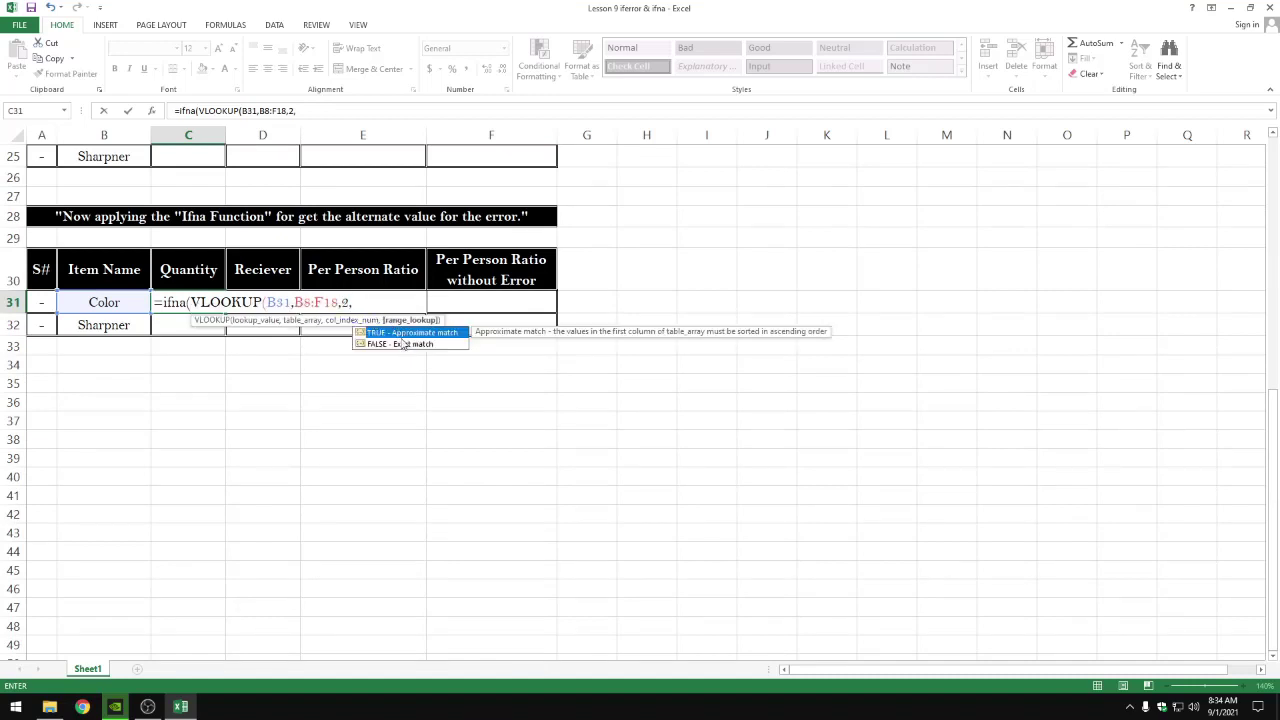
double_click(403, 344)
type(")")
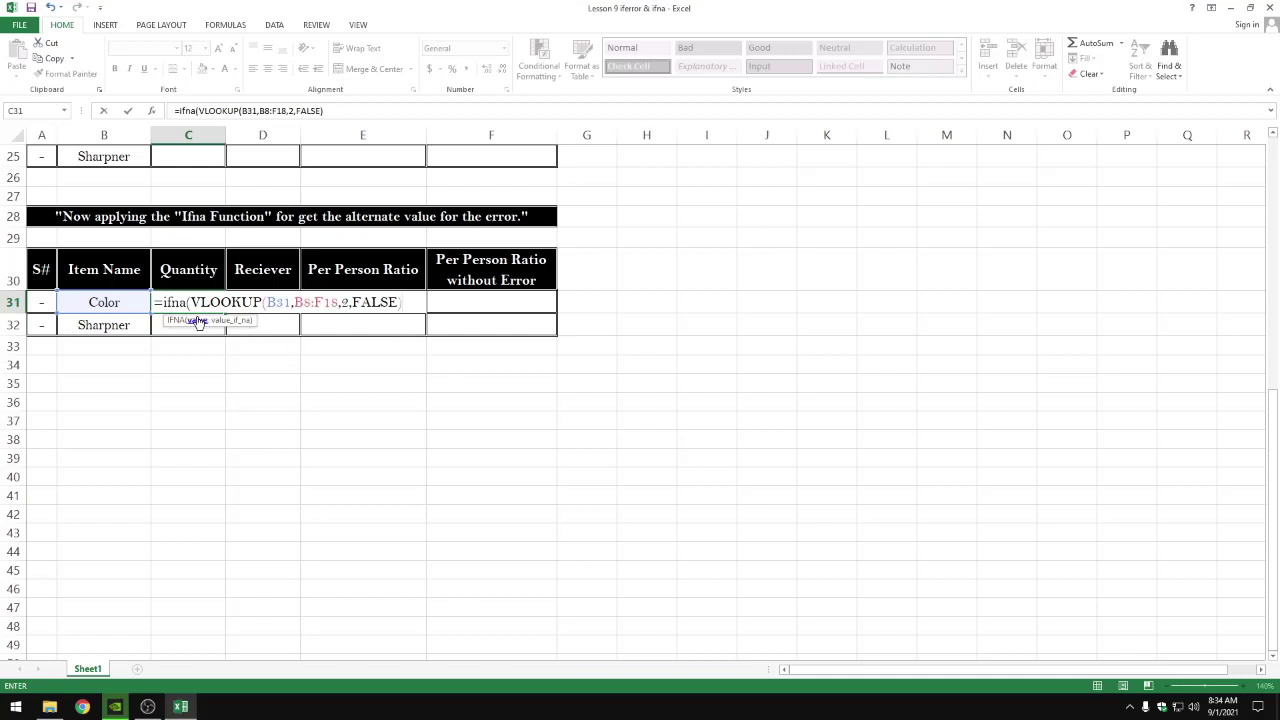
Start the IFNA fallback text in the C31 formula with "Item Not Avaia"
type(",")
type("Item Nor")
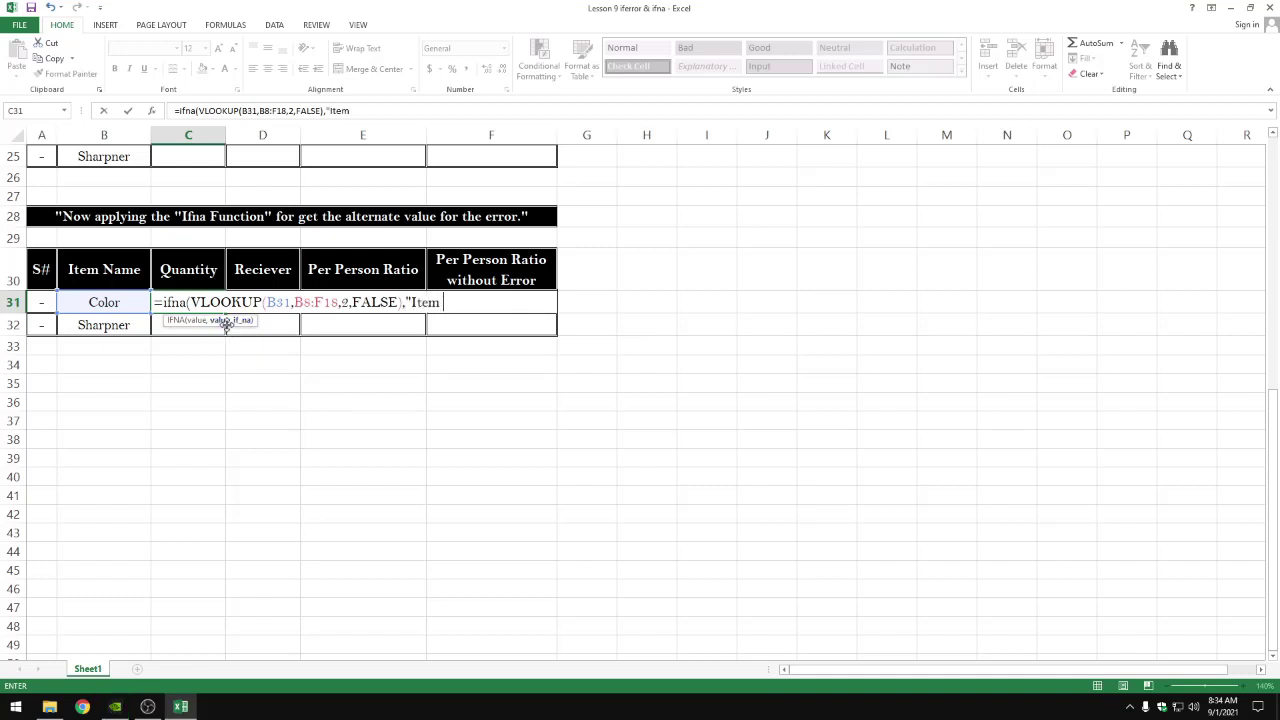
key("BackSpace")
type("t Va")
key("BackSpace")
key("BackSpace")
type("Avaiale")
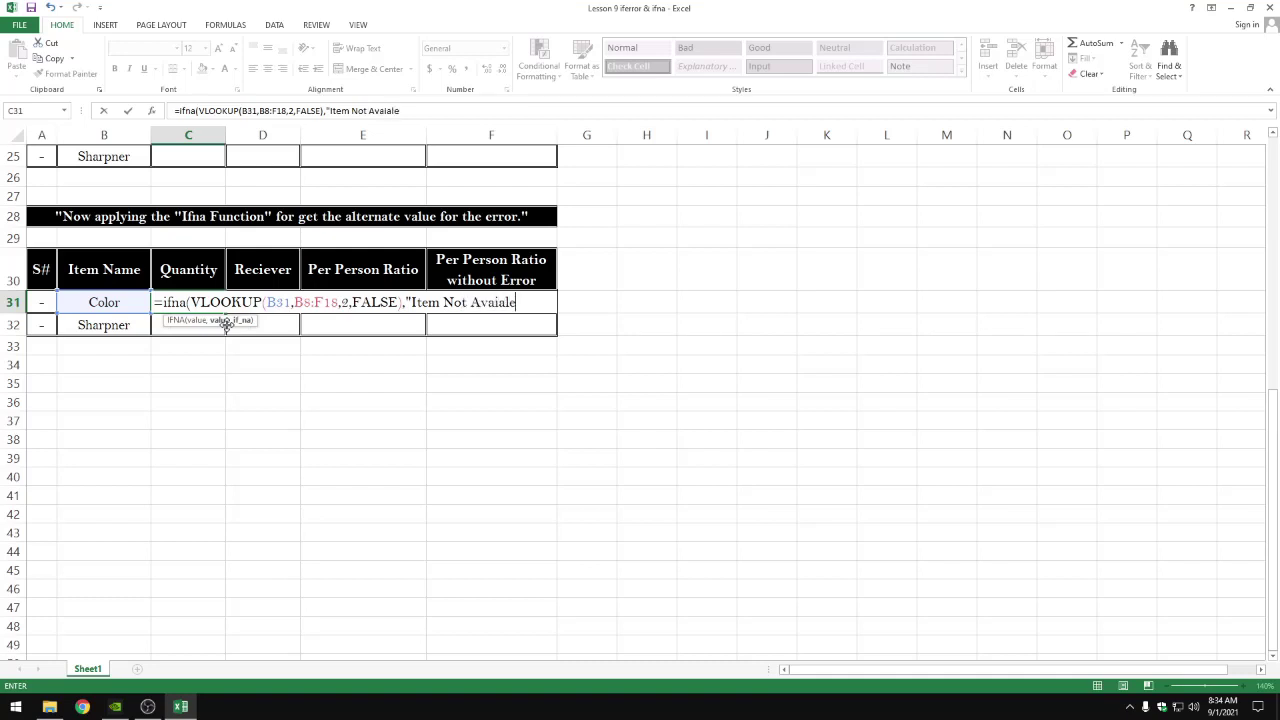
key("BackSpace")
key("BackSpace")
Open the Windows On-Screen Keyboard and place it below the item table, clear of the C31 formula
key("super")
type("onc")
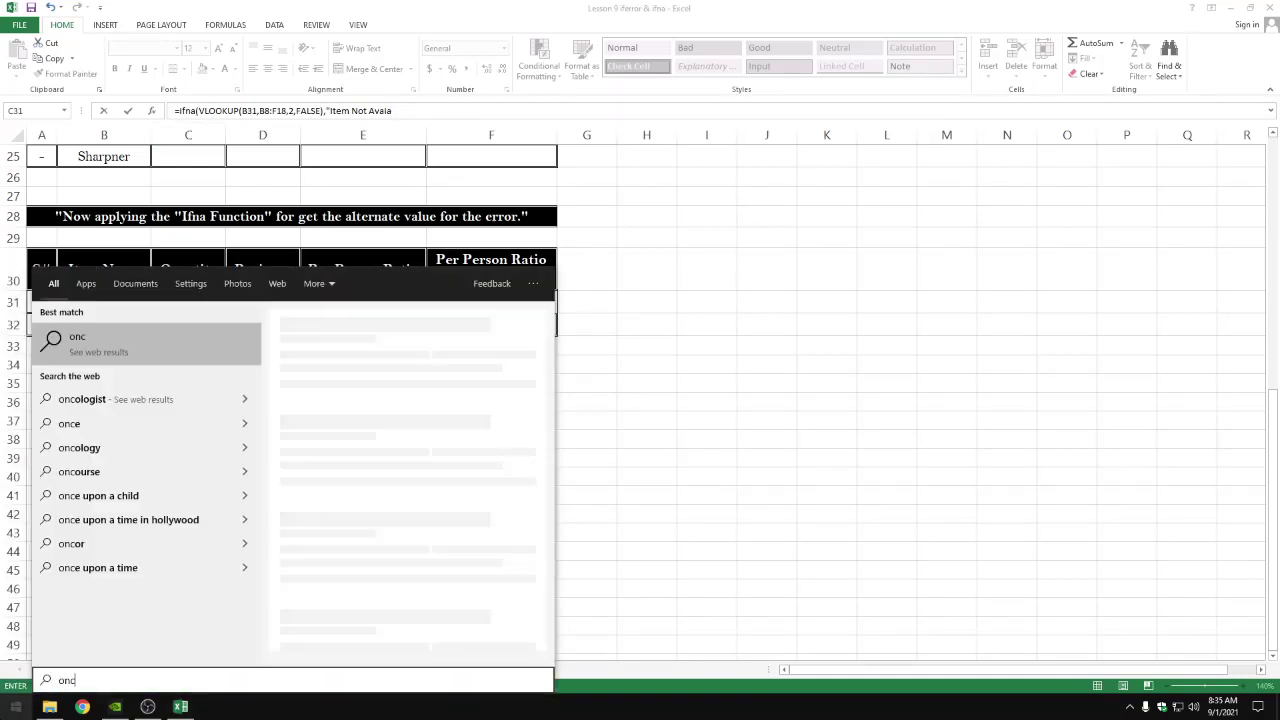
key("BackSpace")
type("sc")
key("Return")
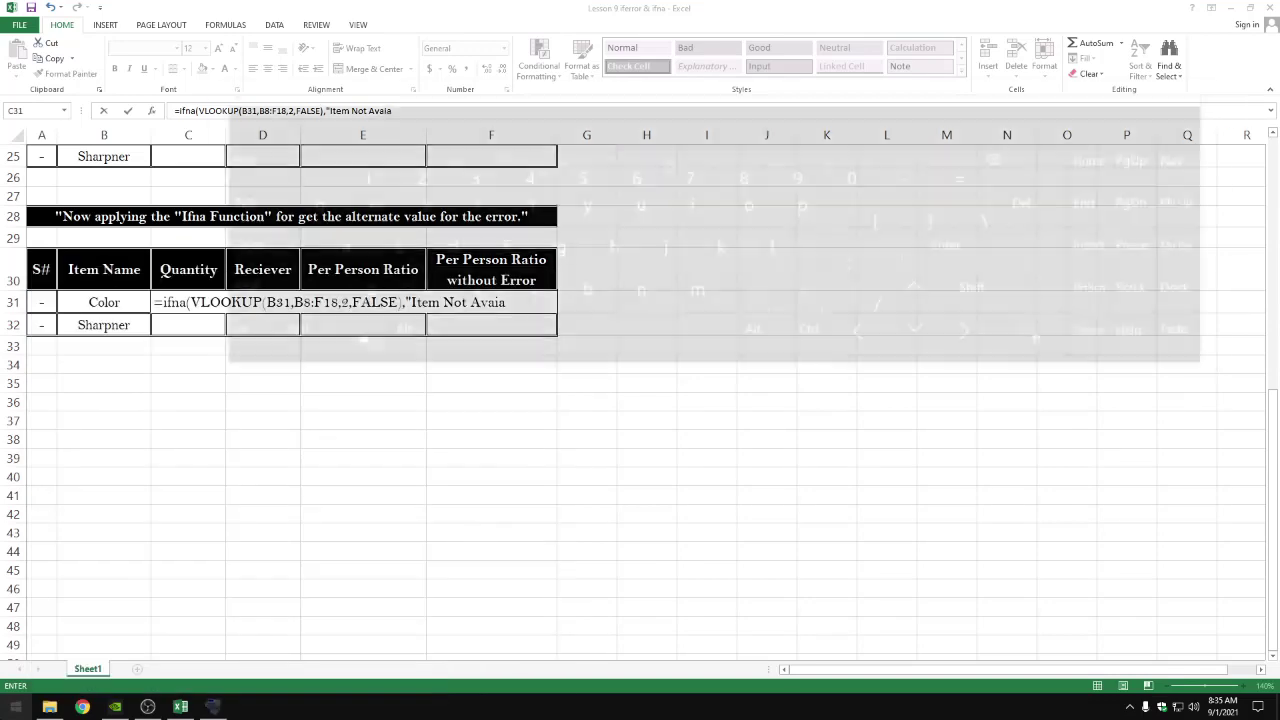
left_click_drag(352, 92, 256, 328)
left_click(506, 302)
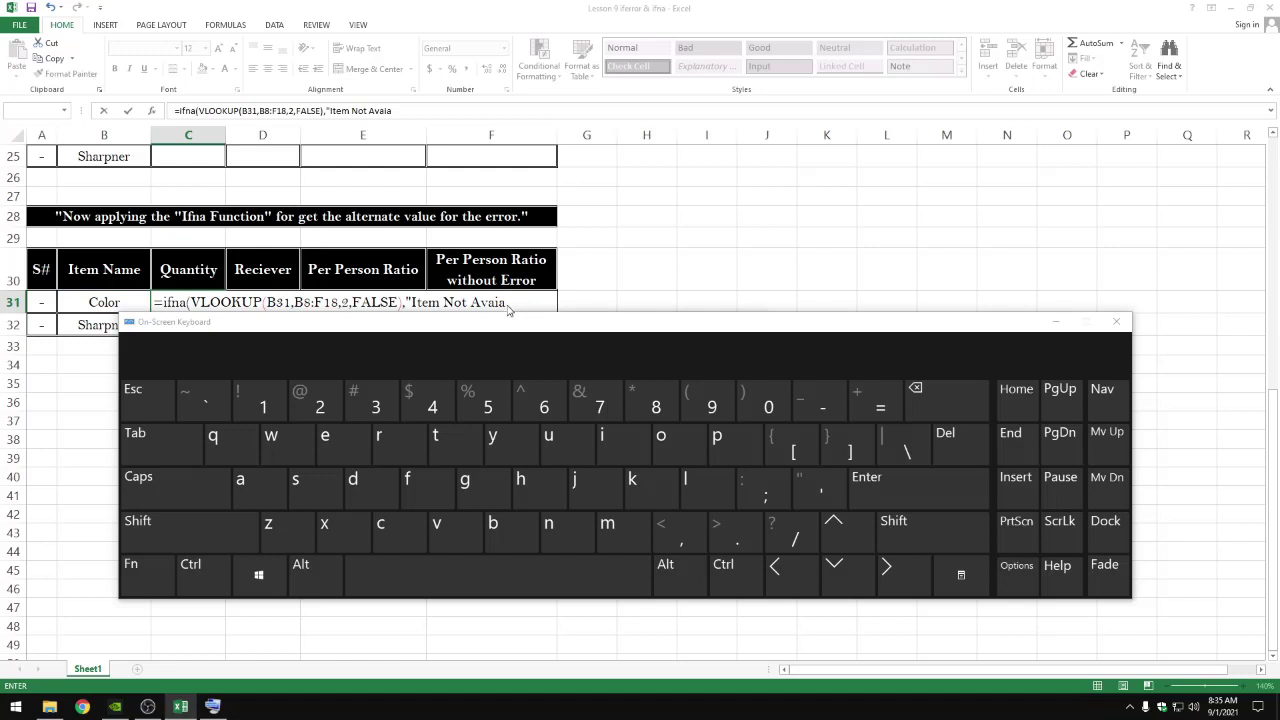
left_click(586, 302)
left_click_drag(655, 333, 683, 394)
left_click(652, 233)
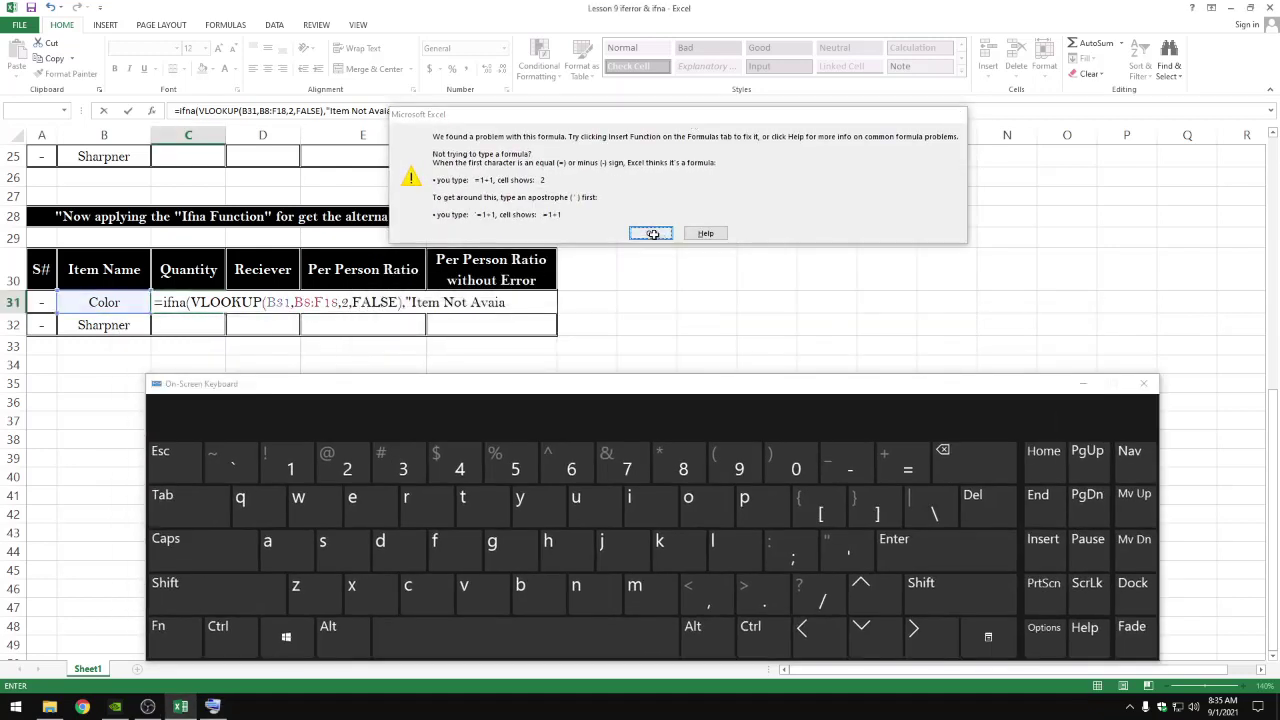
Finish the IFNA fallback text in C31 as "Item Not Avaible" and enter the formula
left_click(517, 300)
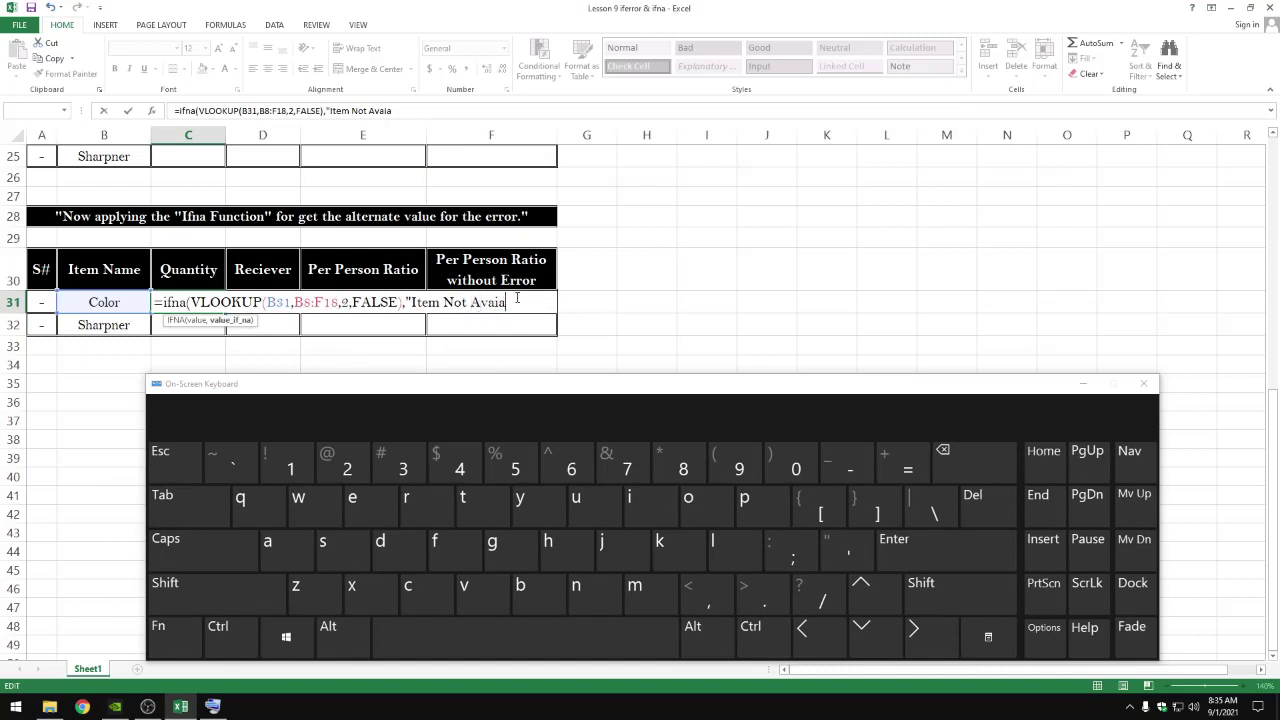
key("BackSpace")
key("BackSpace")
type("i")
left_click(520, 588)
type("le")
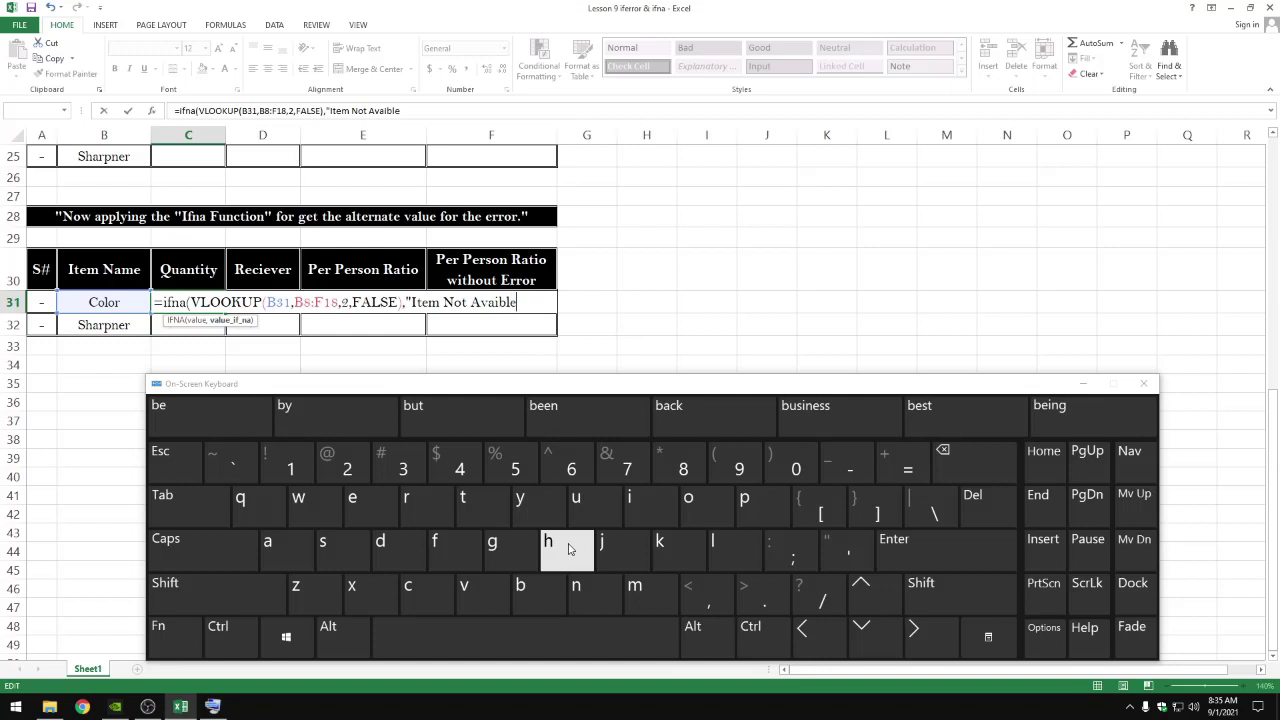
type("\"")
left_click(1084, 383)
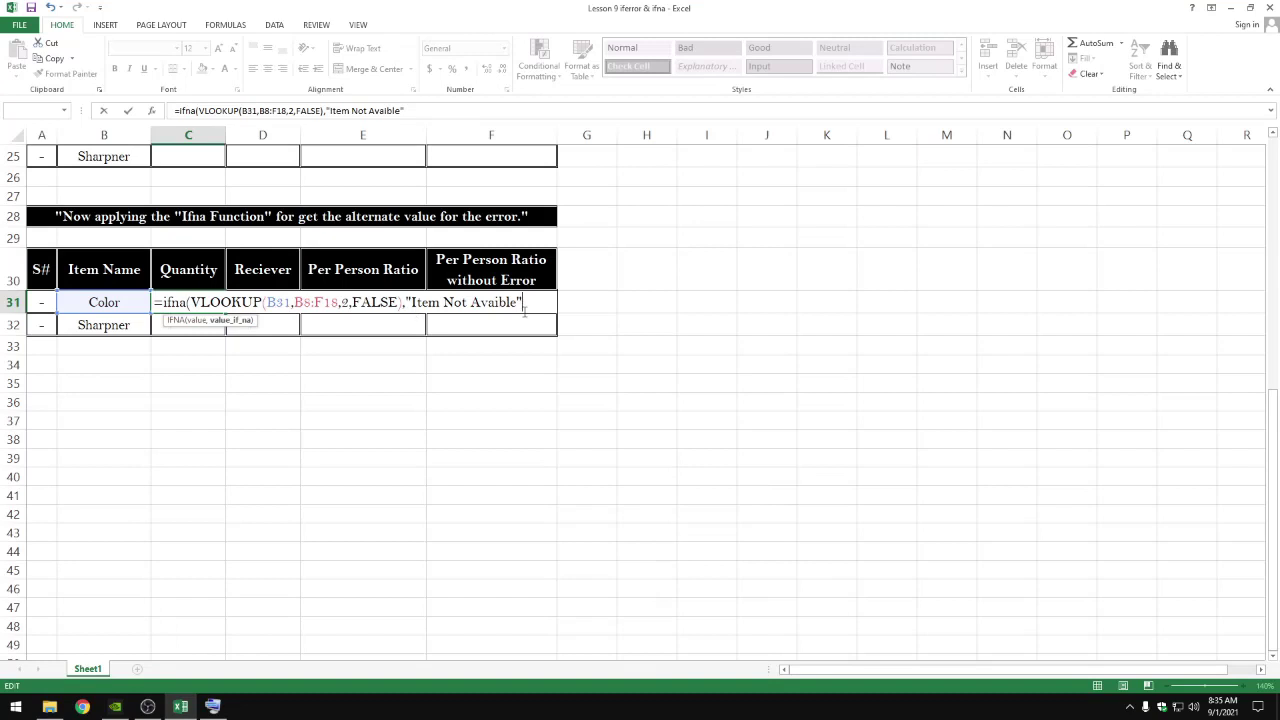
type(")")
key("Return")
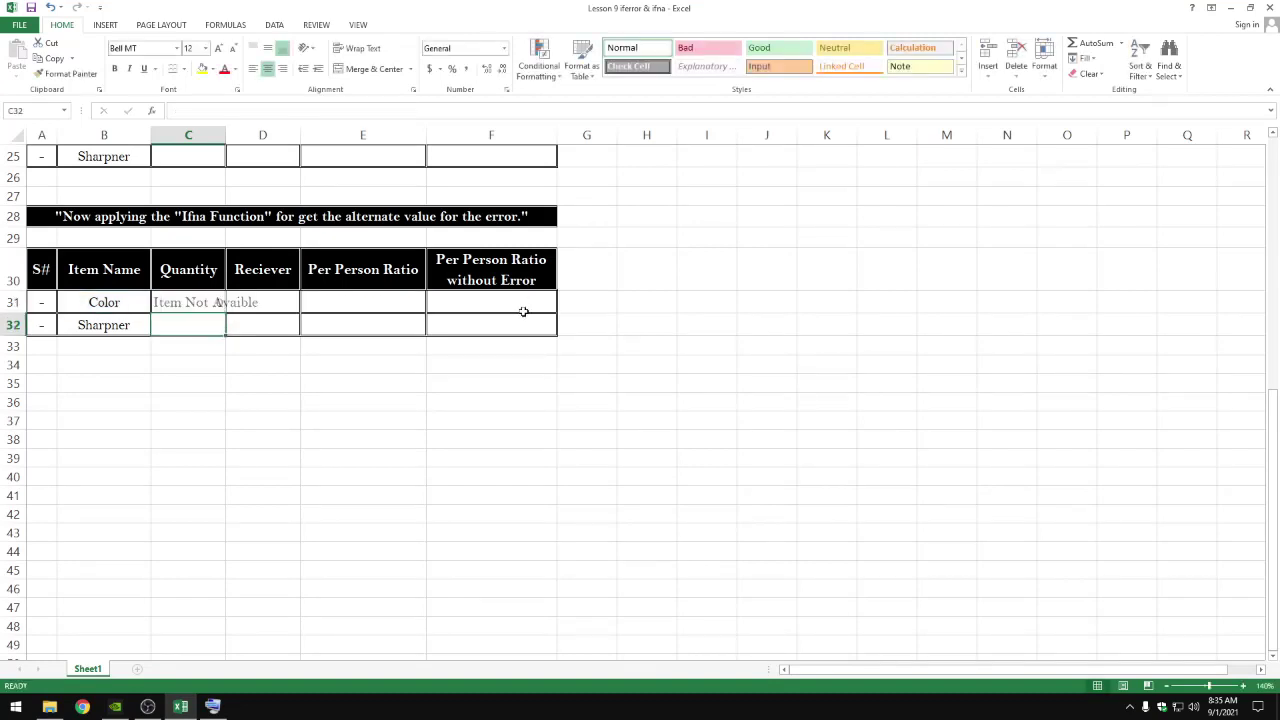
Widen column C to fit the fallback text in C31 and change that text to "Item Not Found"
key("Up")
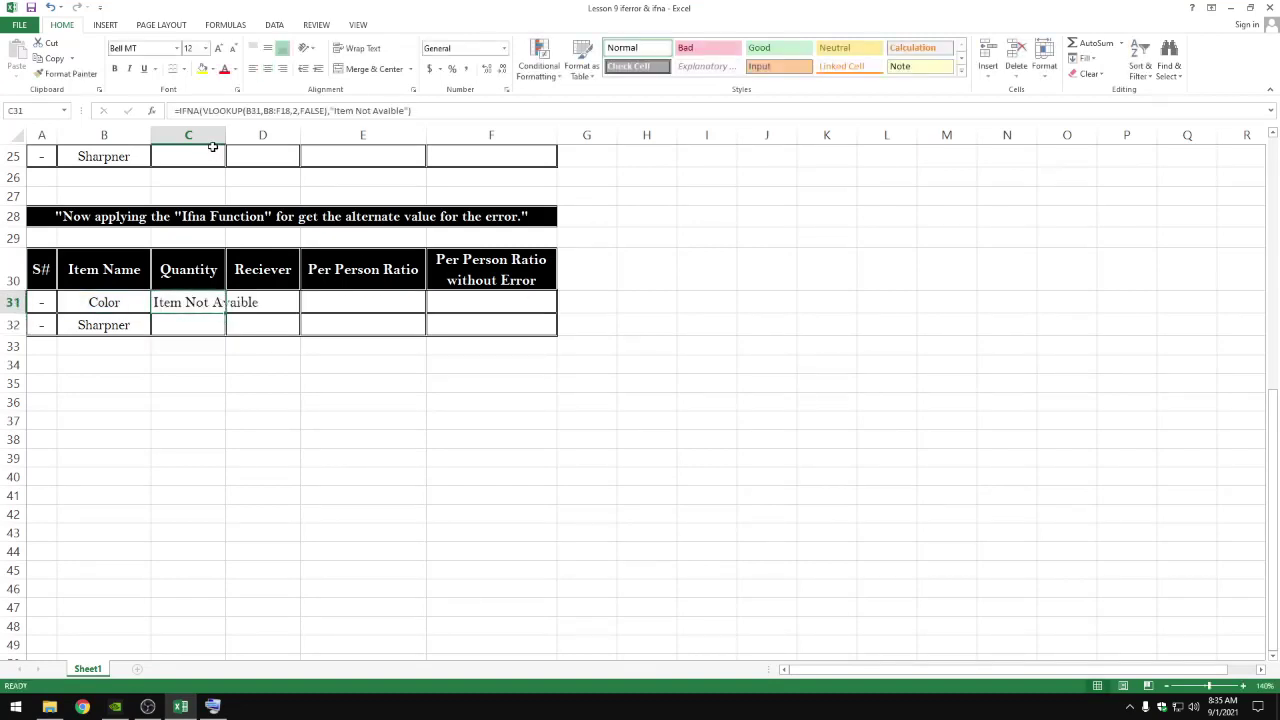
left_click_drag(226, 136, 259, 136)
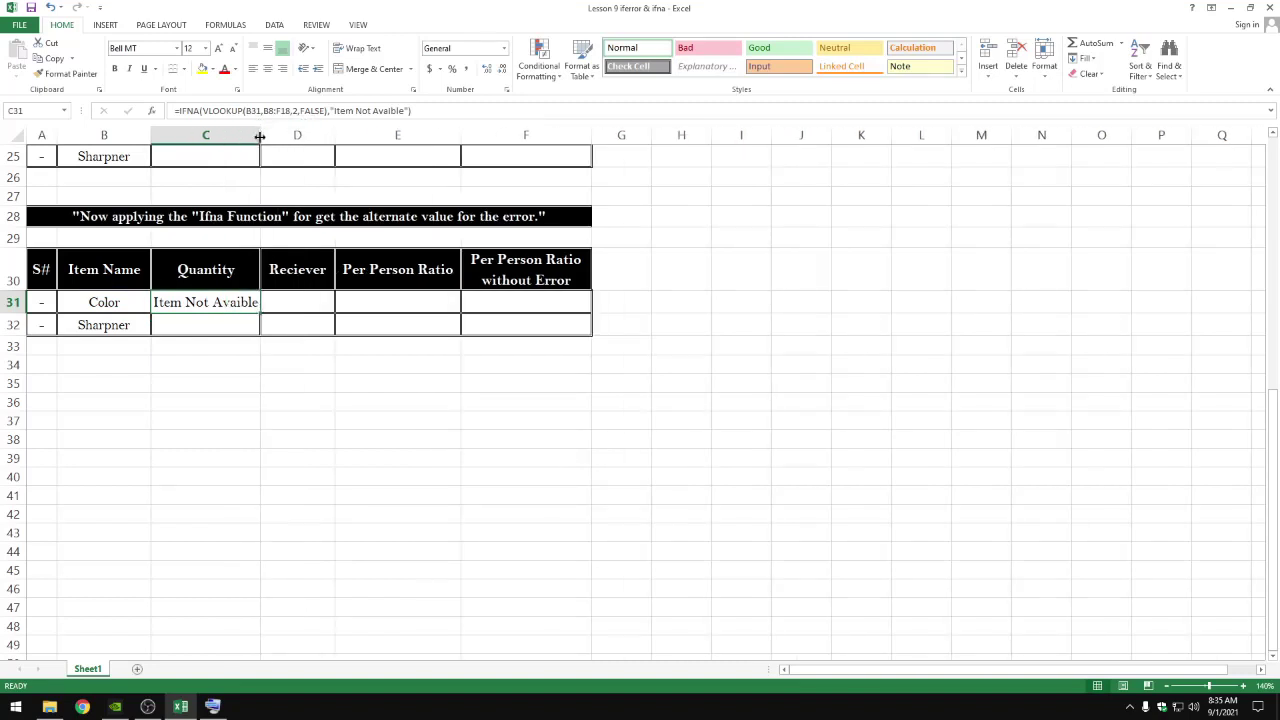
double_click(200, 305)
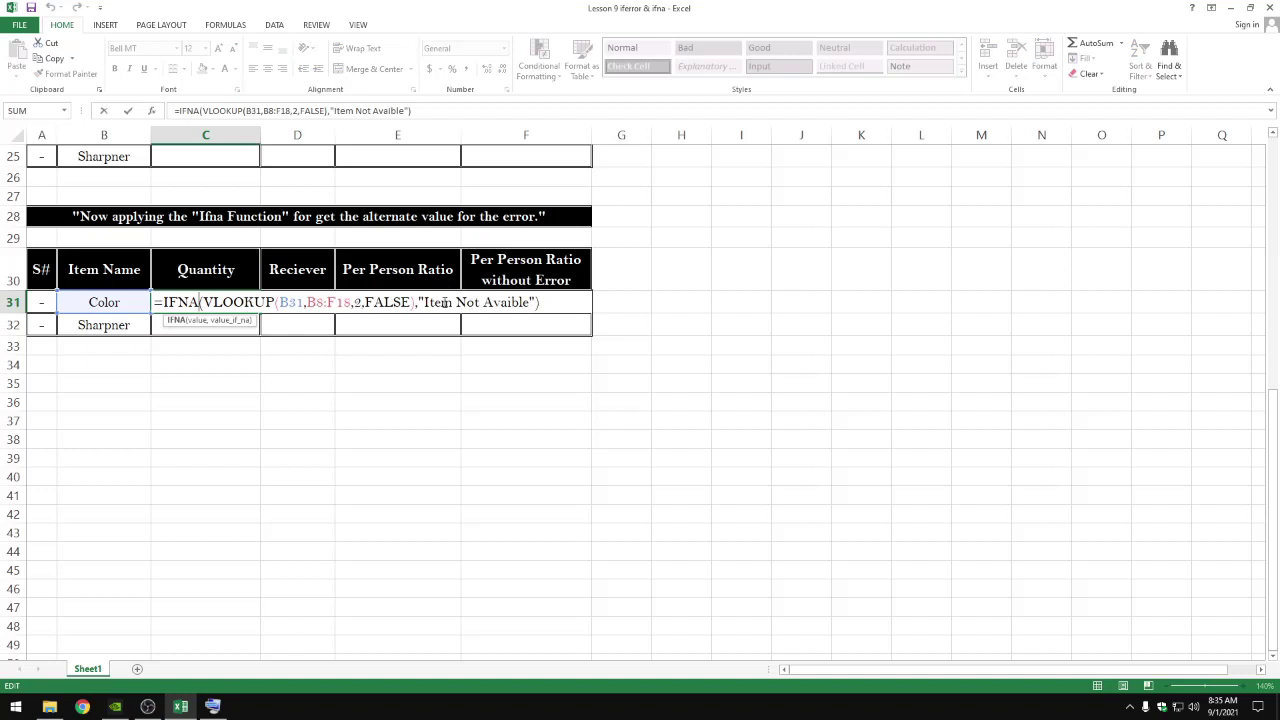
left_click_drag(483, 304, 530, 304)
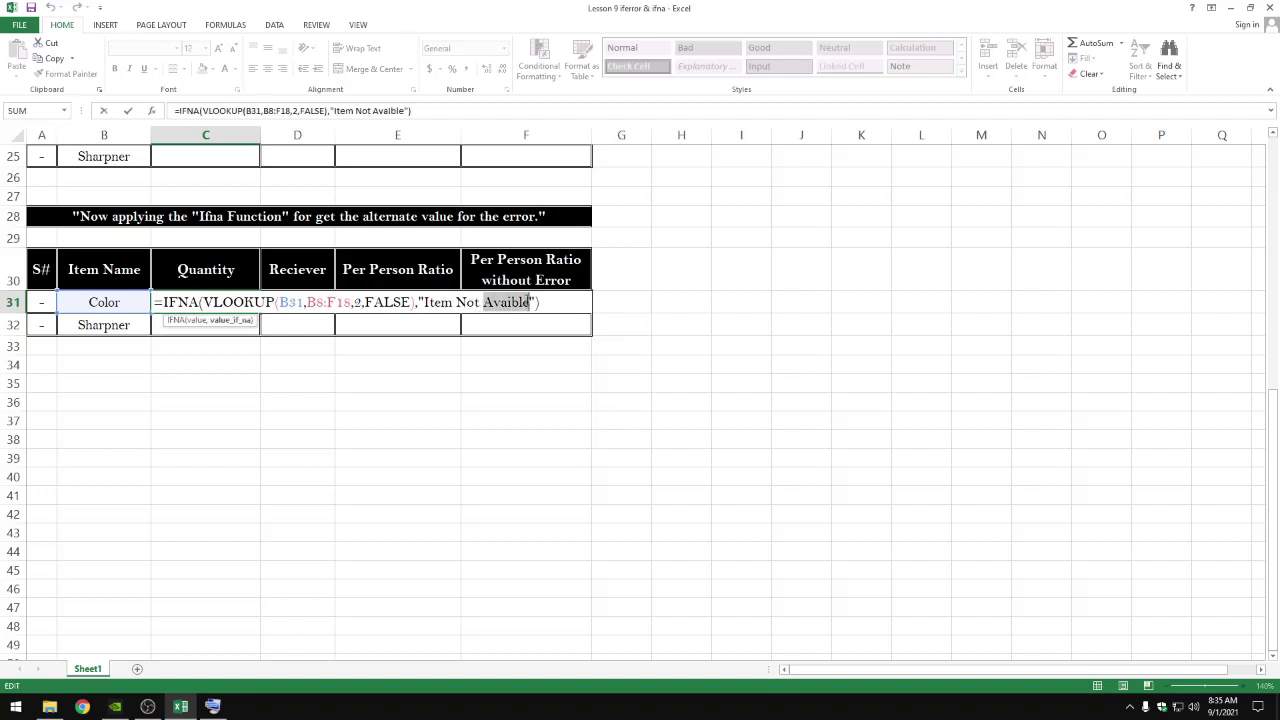
type("Found")
key("Return")
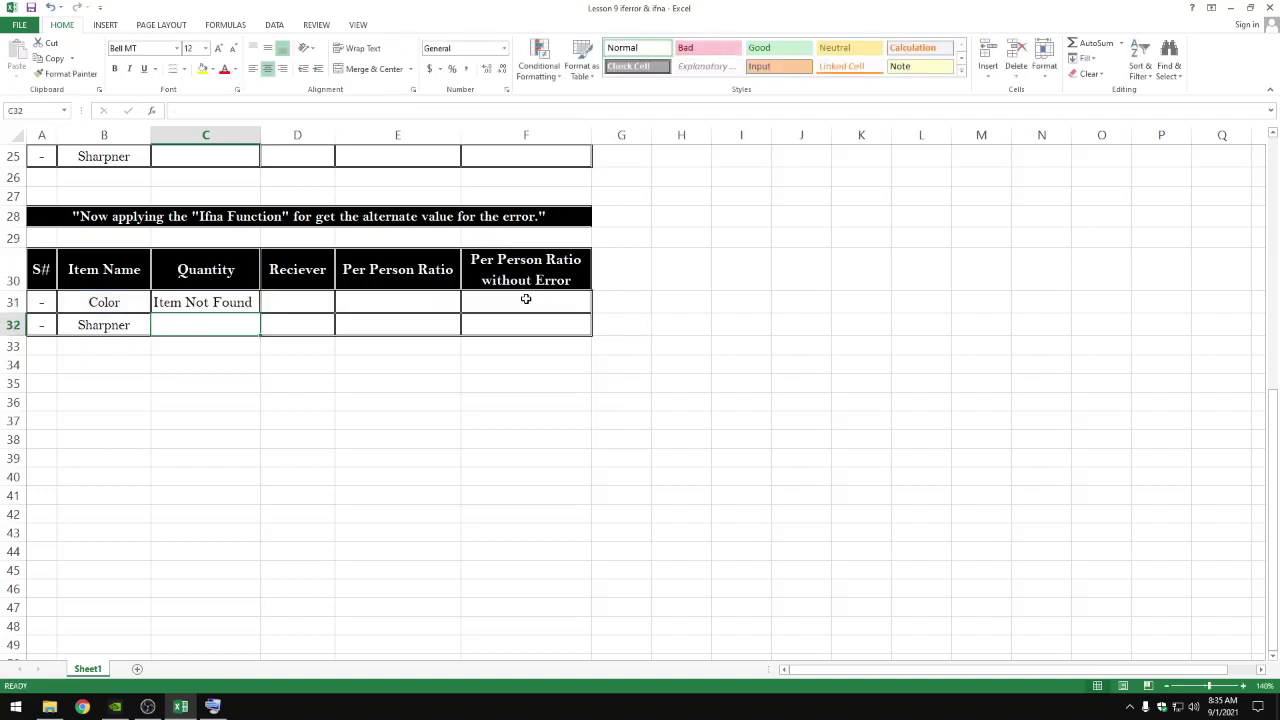
Copy Sharpner from B32 into B31 to test the IFNA formula with a listed item
left_click(203, 303)
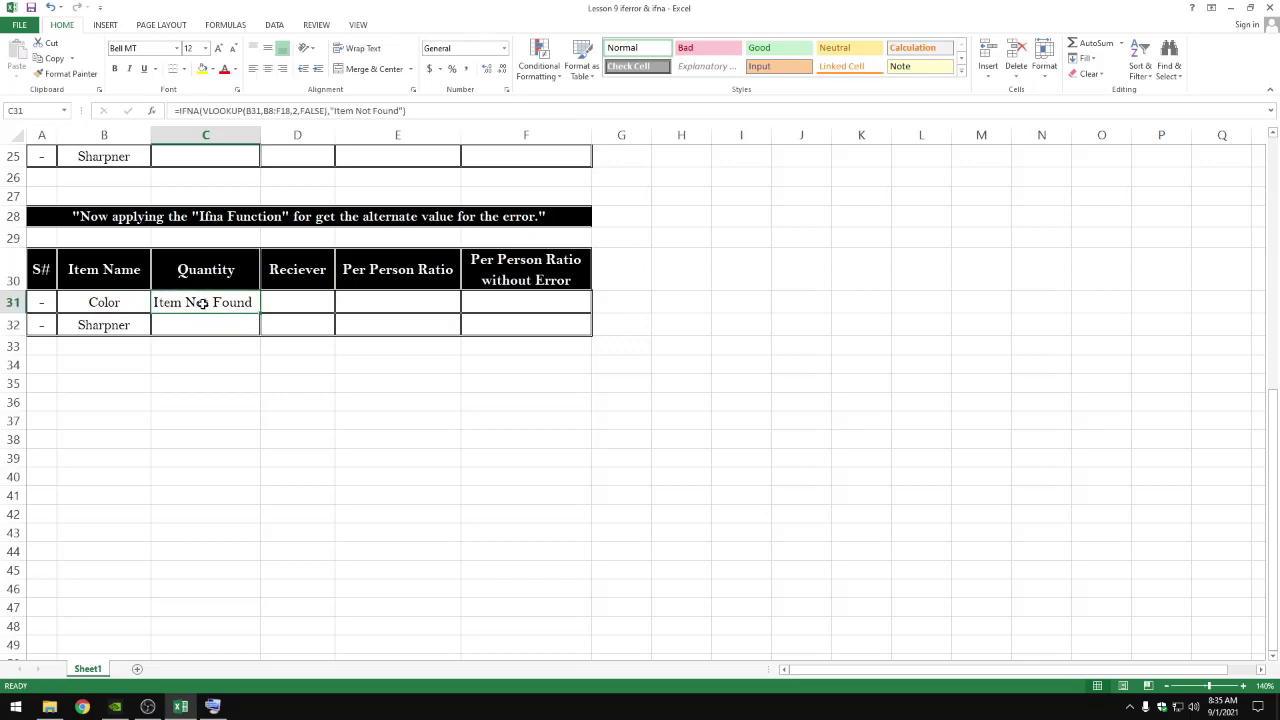
scroll(126, 371, "up", 2)
scroll(114, 405, "down", 1)
left_click(107, 403)
key("ctrl+c")
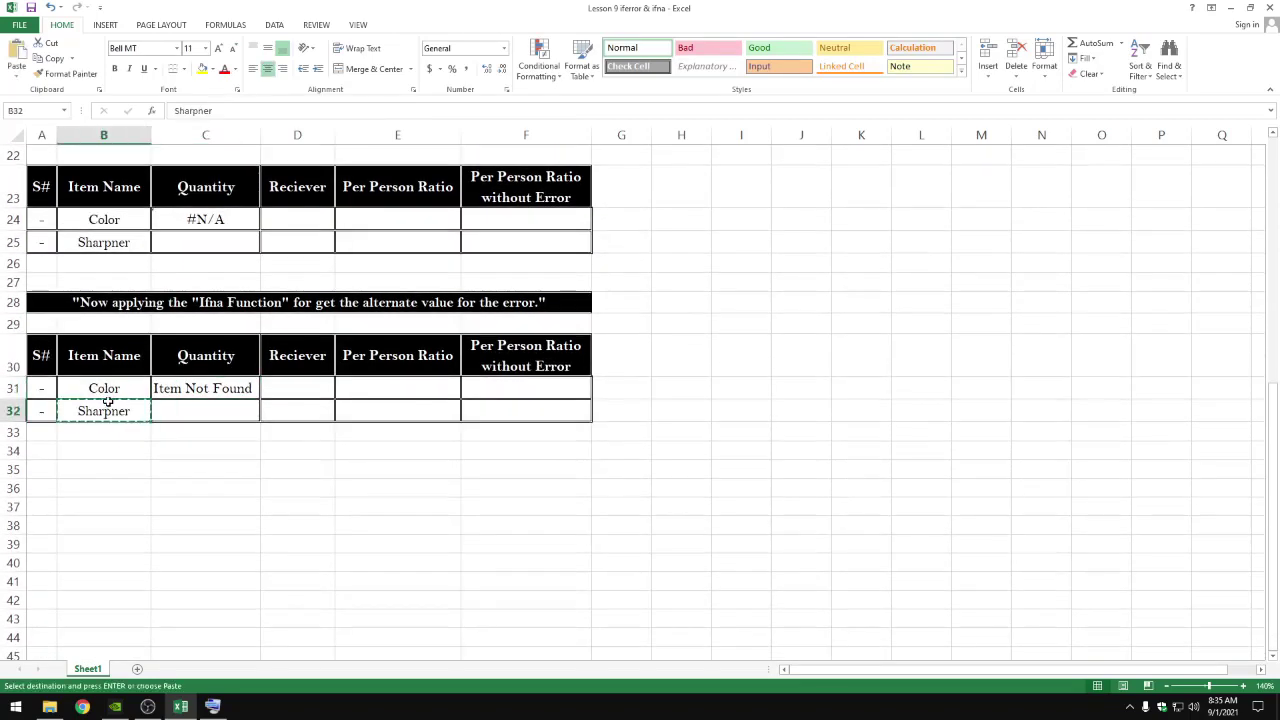
left_click(105, 392)
key("ctrl+v")
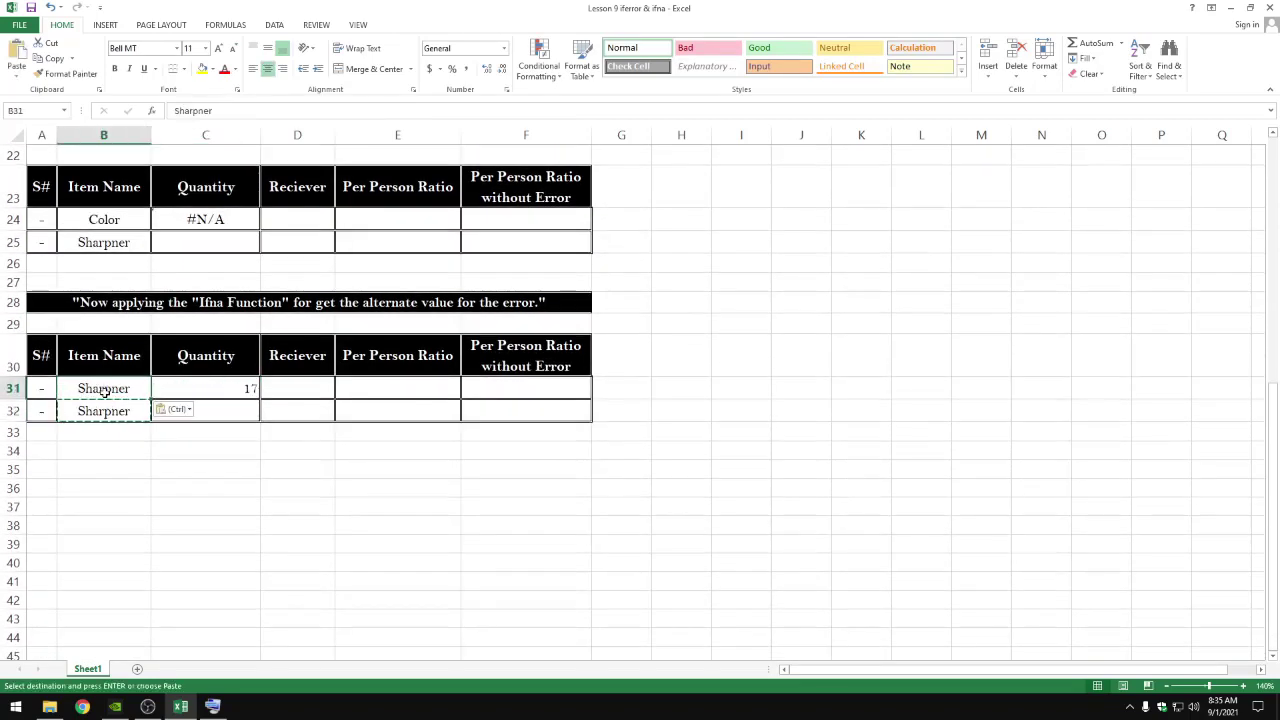
Try column index 6 in the VLOOKUP of the C31 IFNA formula, and undo the change
left_click(171, 388)
double_click(196, 388)
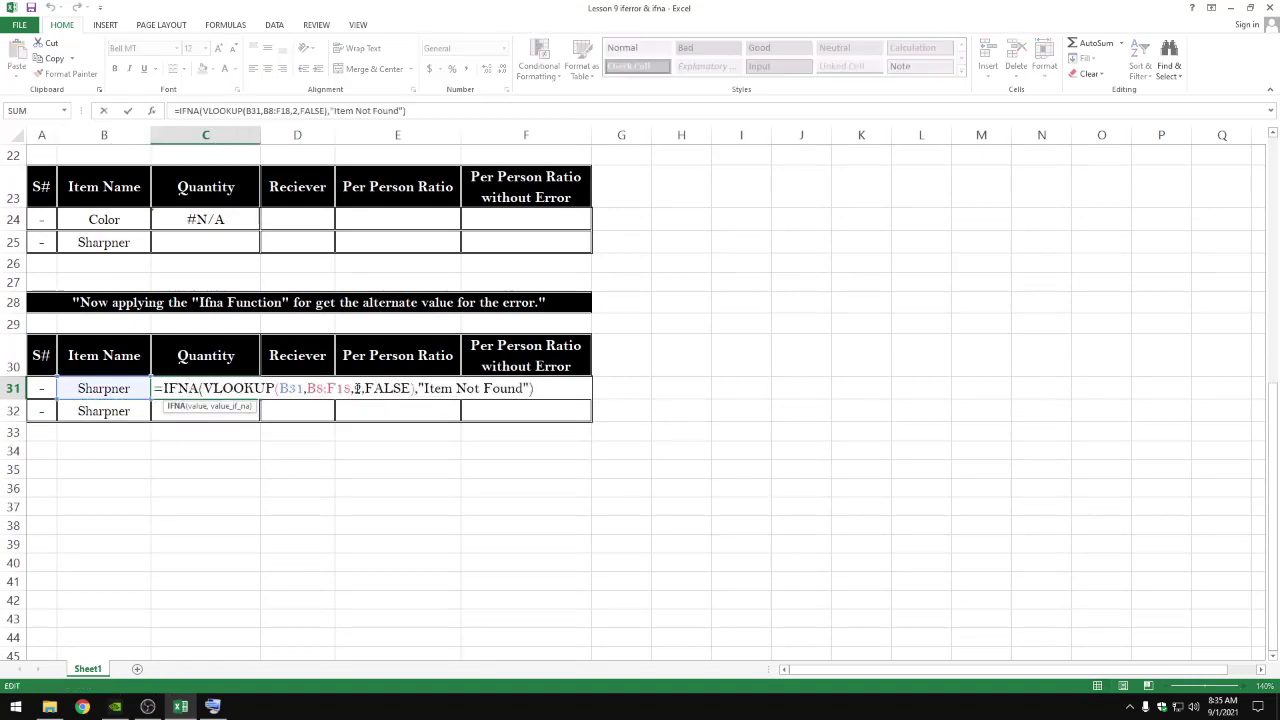
left_click(357, 388)
key("BackSpace")
type("6")
key("Return")
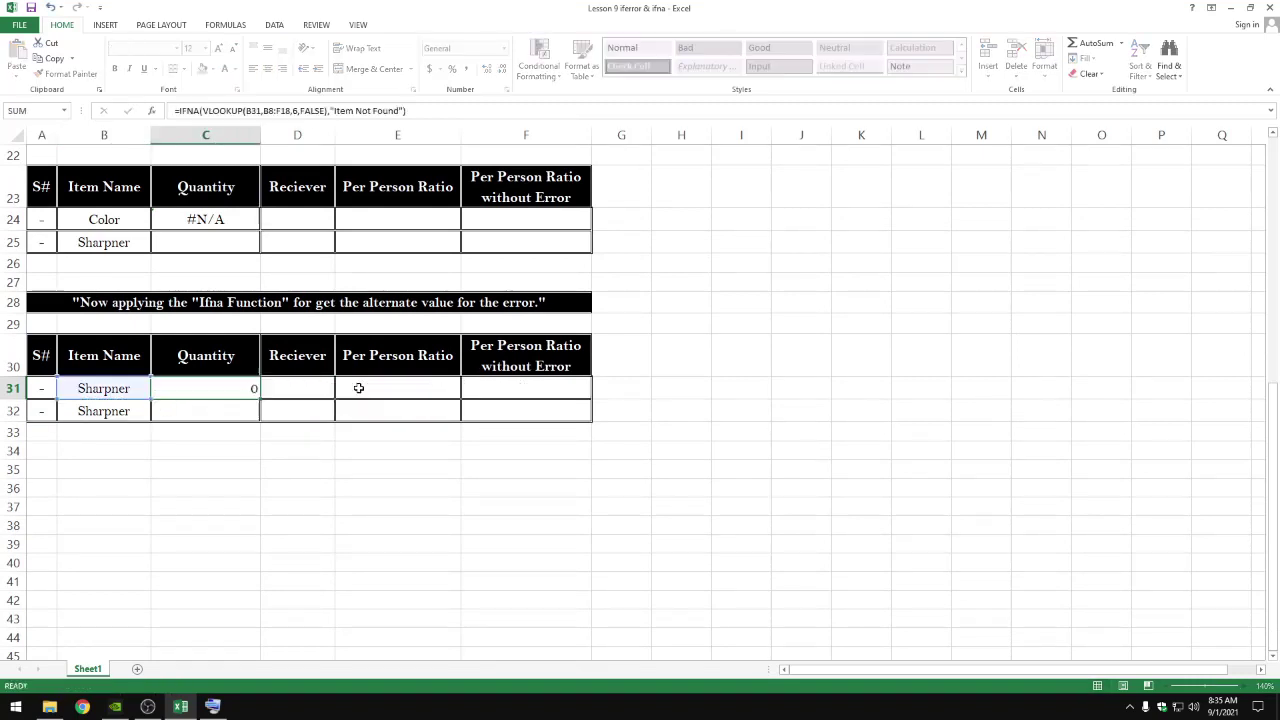
left_click(206, 387)
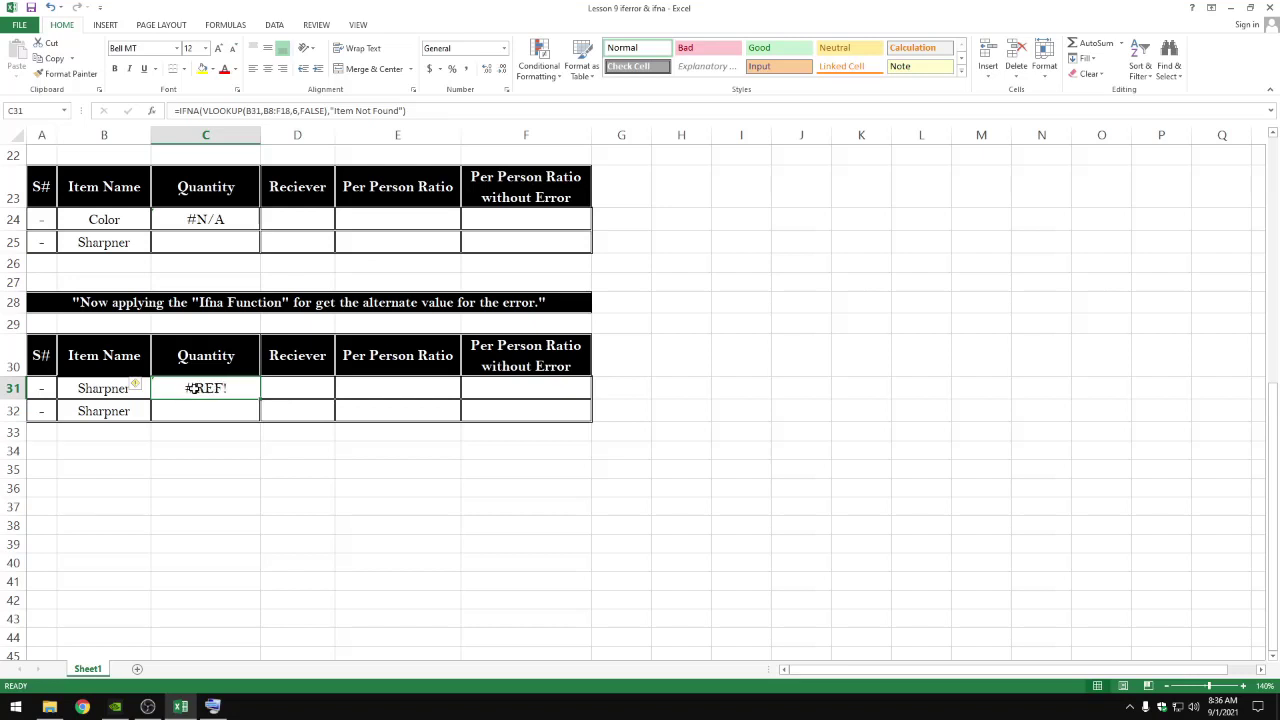
key("ctrl+z")
Nest the existing IFNA formula in C31 inside an IFERROR function
double_click(199, 386)
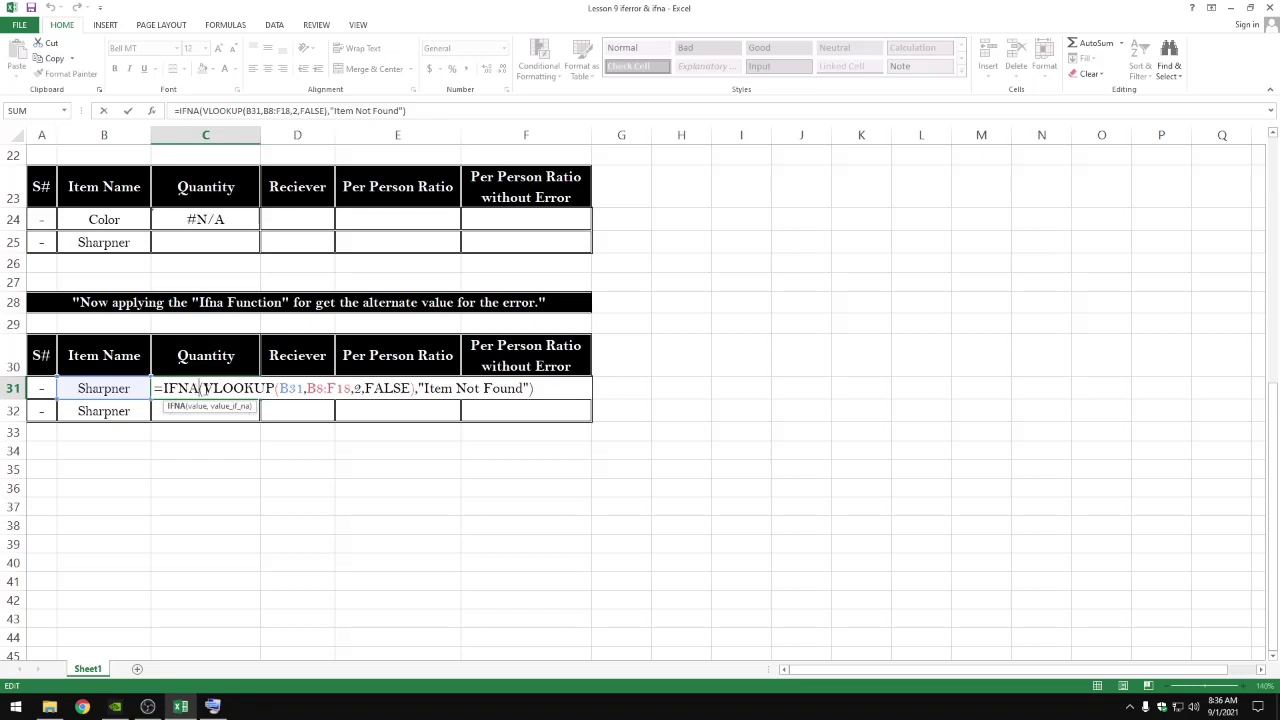
left_click_drag(203, 388, 414, 388)
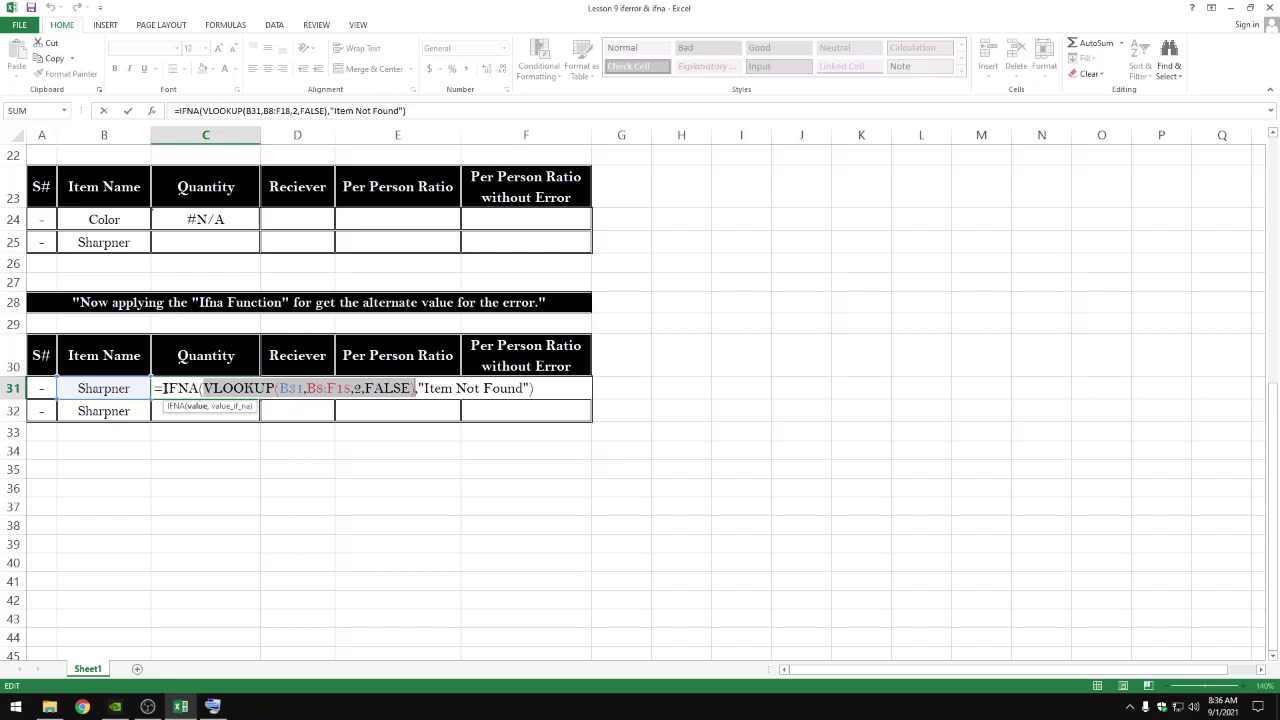
left_click(162, 388)
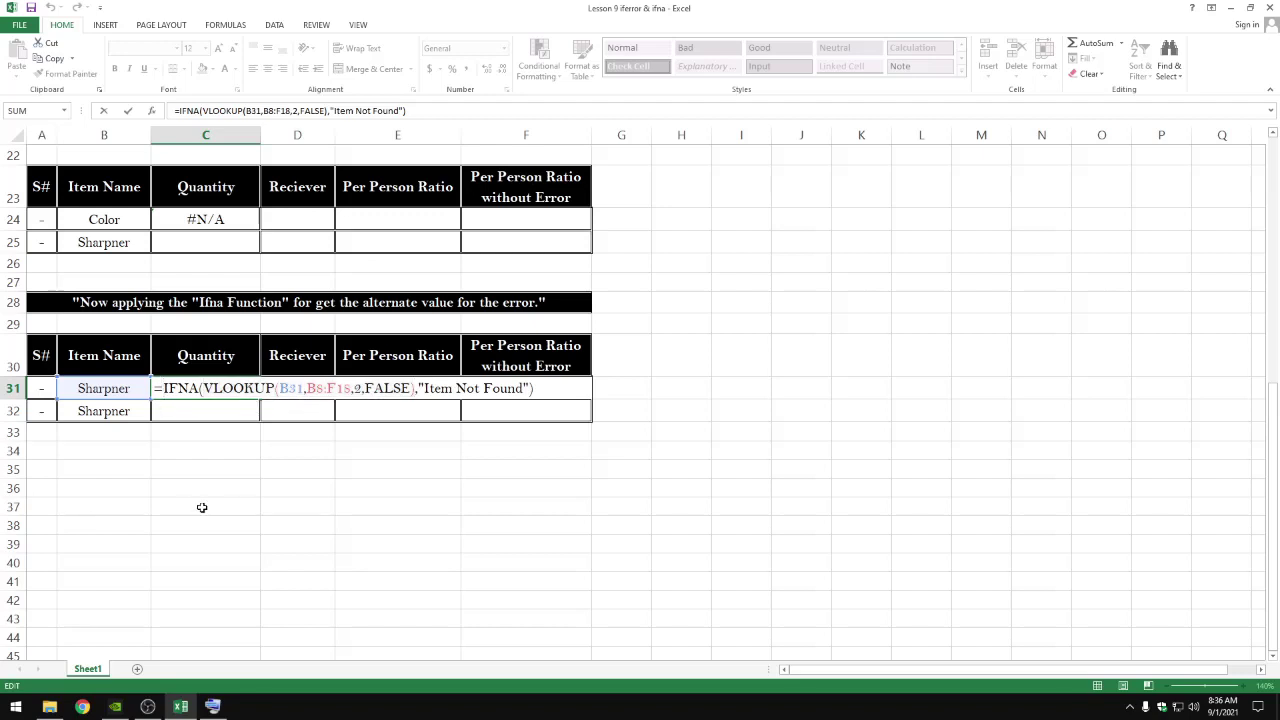
type("if")
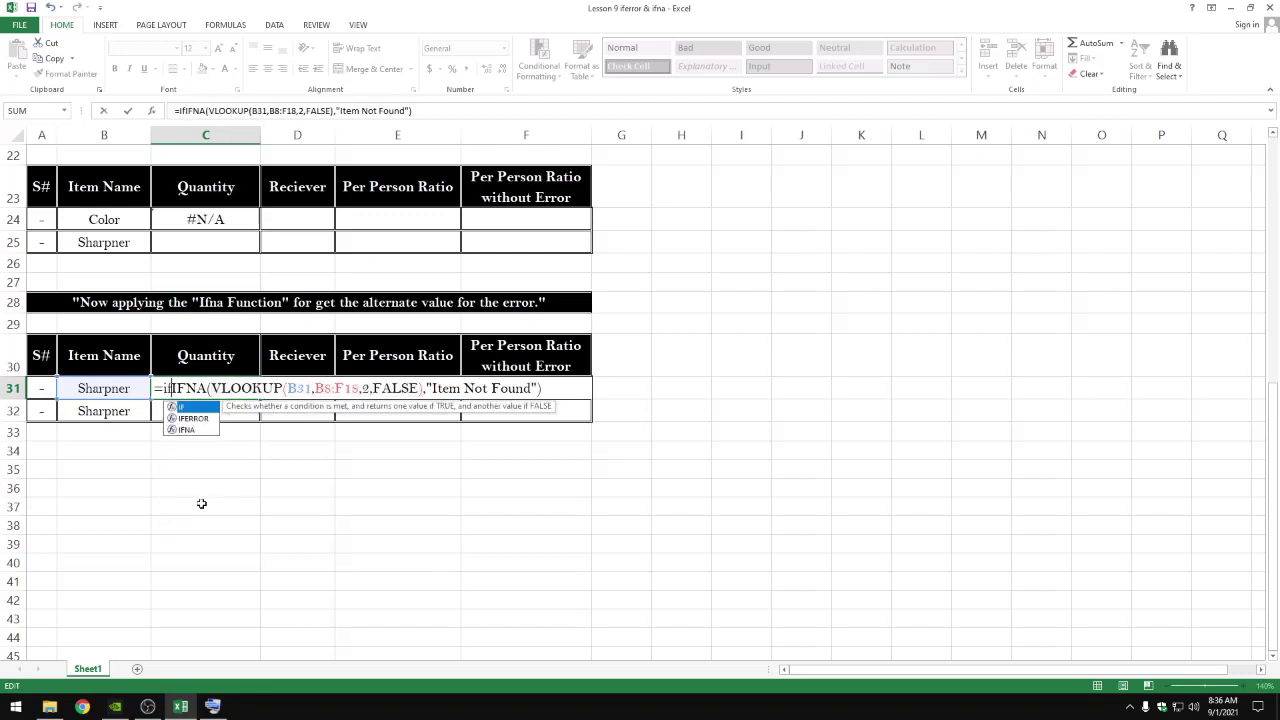
key("Down")
key("Tab")
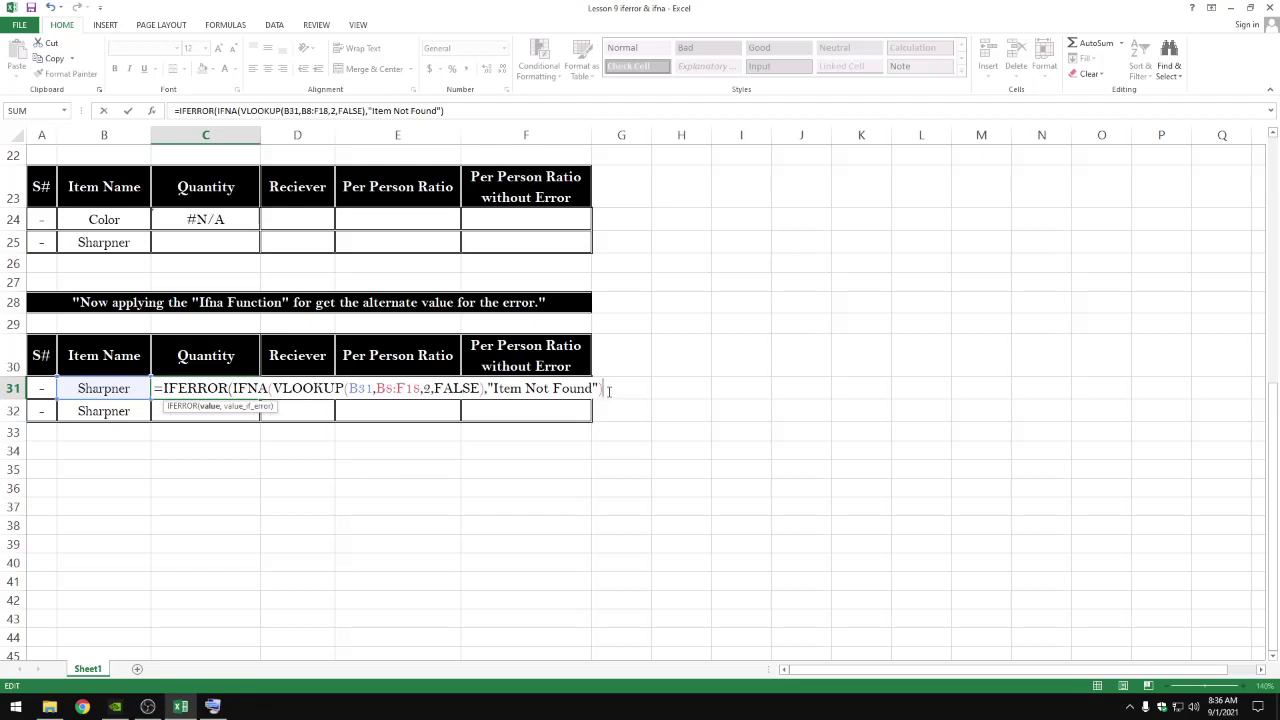
Complete the IFERROR in C31 with the fallback text "Something Wrong" and enter the formula
type(",\"Something E")
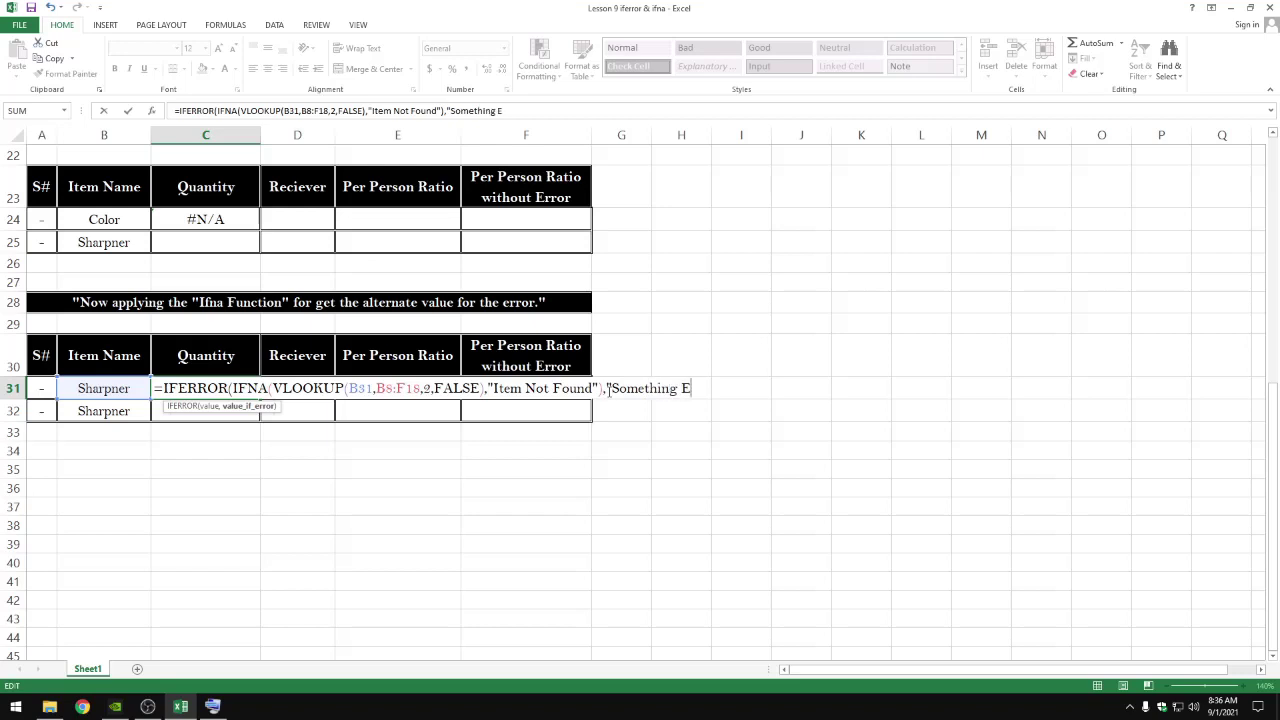
key("BackSpace")
type("Wro")
key("BackSpace")
type("\")")
key("Return")
key("Up")
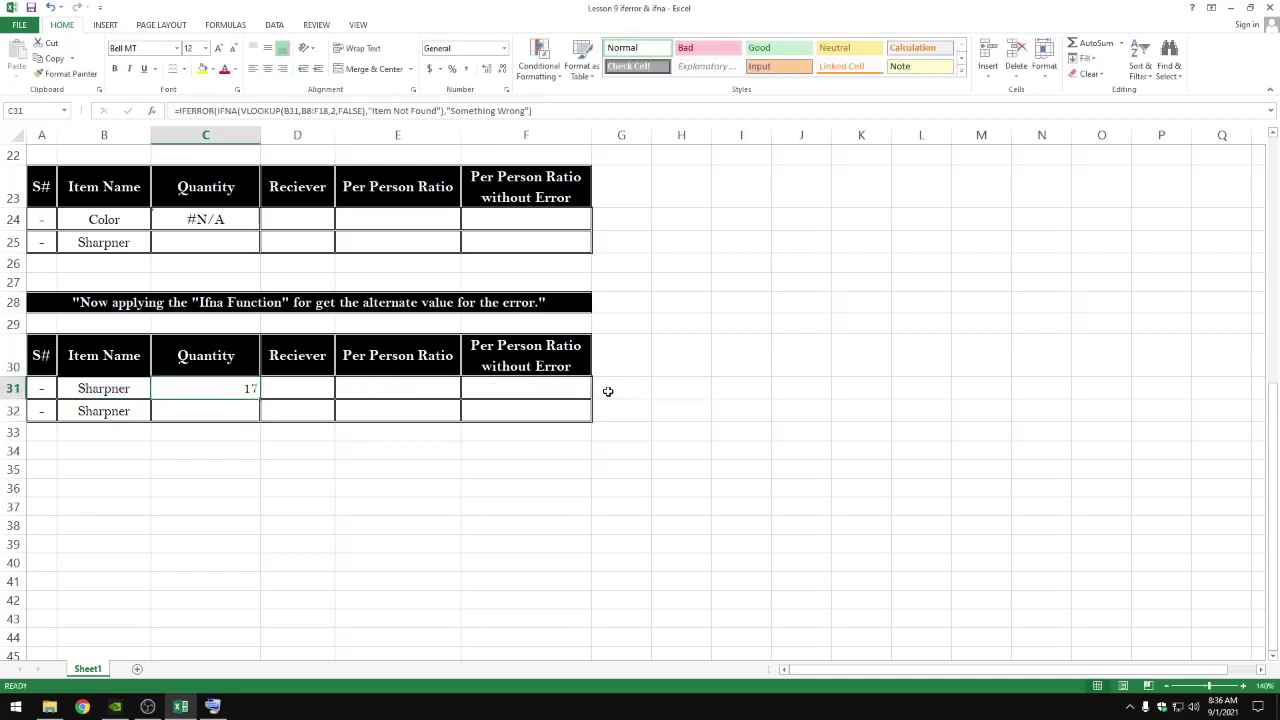
Set the VLOOKUP column index in the C31 formula to 6 to test the IFERROR fallback
key("F2")
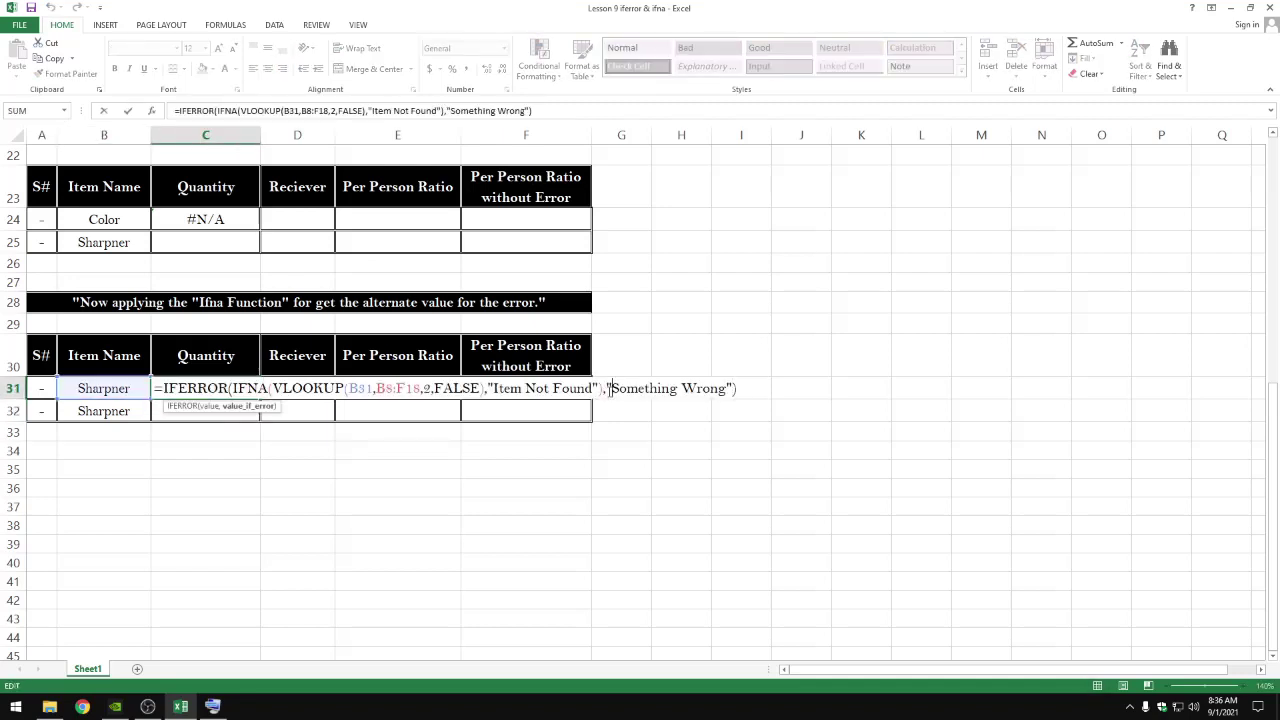
key("Left")
key("Left")
key("Left")
key("Left")
key("Left")
key("Left")
key("Left")
key("Left")
key("Left")
key("Left")
key("Left")
key("Left")
key("Left")
key("Left")
key("Left")
key("Left")
key("Left")
key("Left")
key("Left")
key("Left")
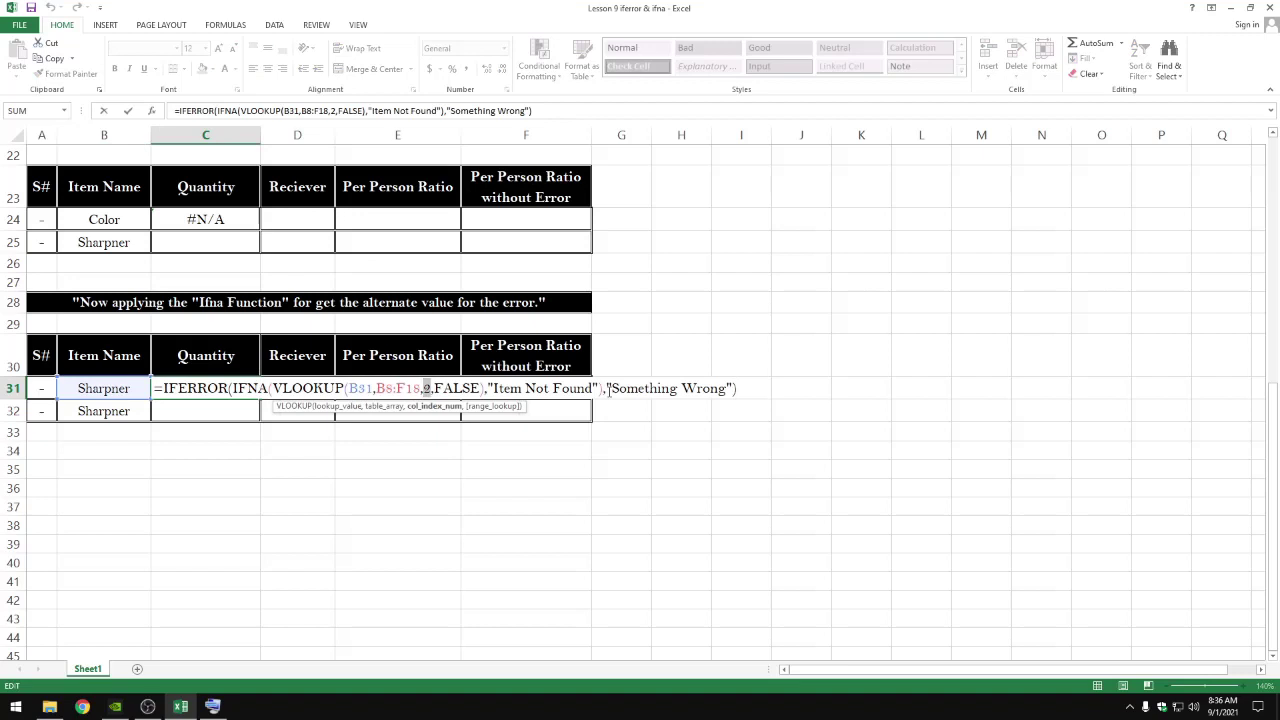
type("6")
key("Return")
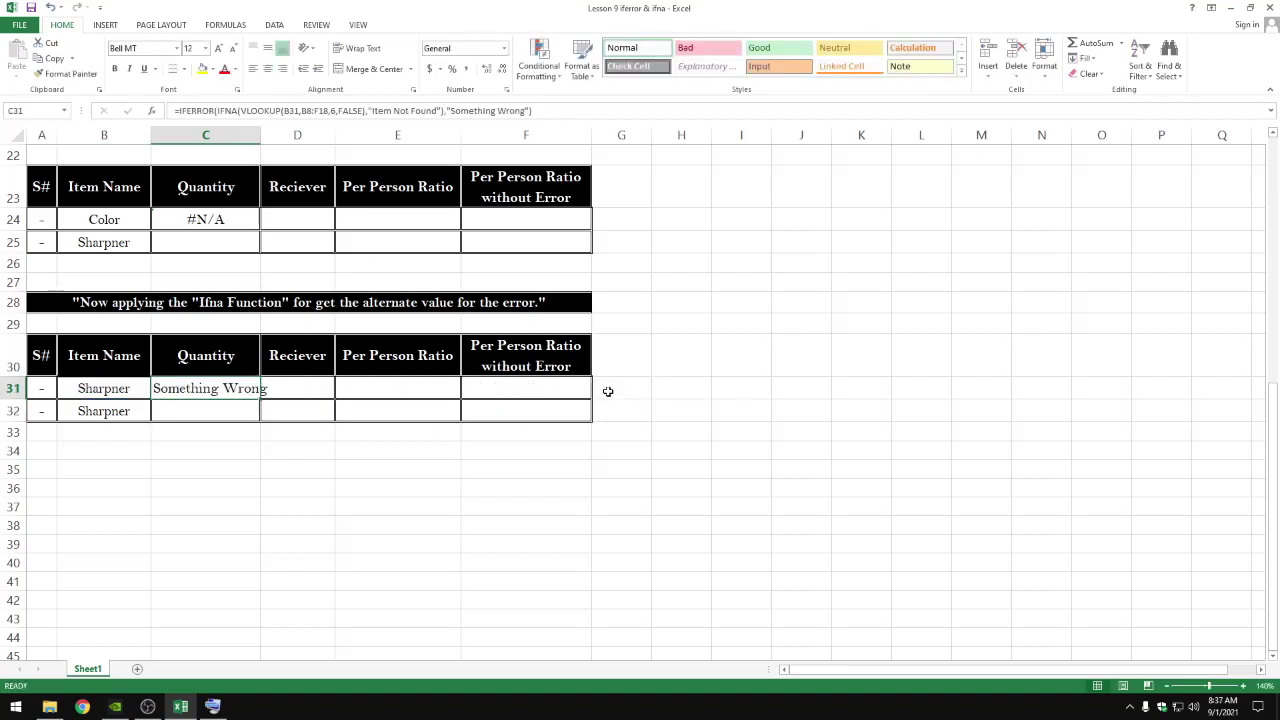
Replace the item name in B31 with color to test the IFNA fallback with an unlisted item
key("Left")
type("cl")
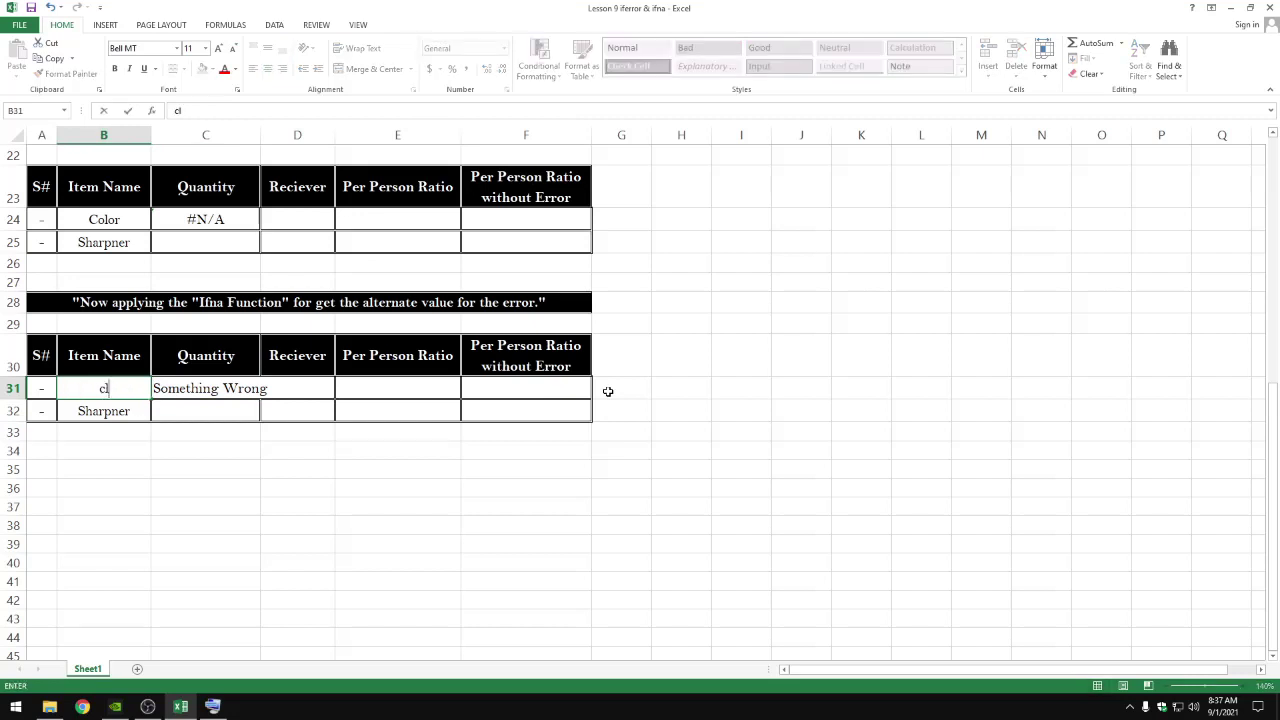
key("BackSpace")
type("olor")
key("Return")
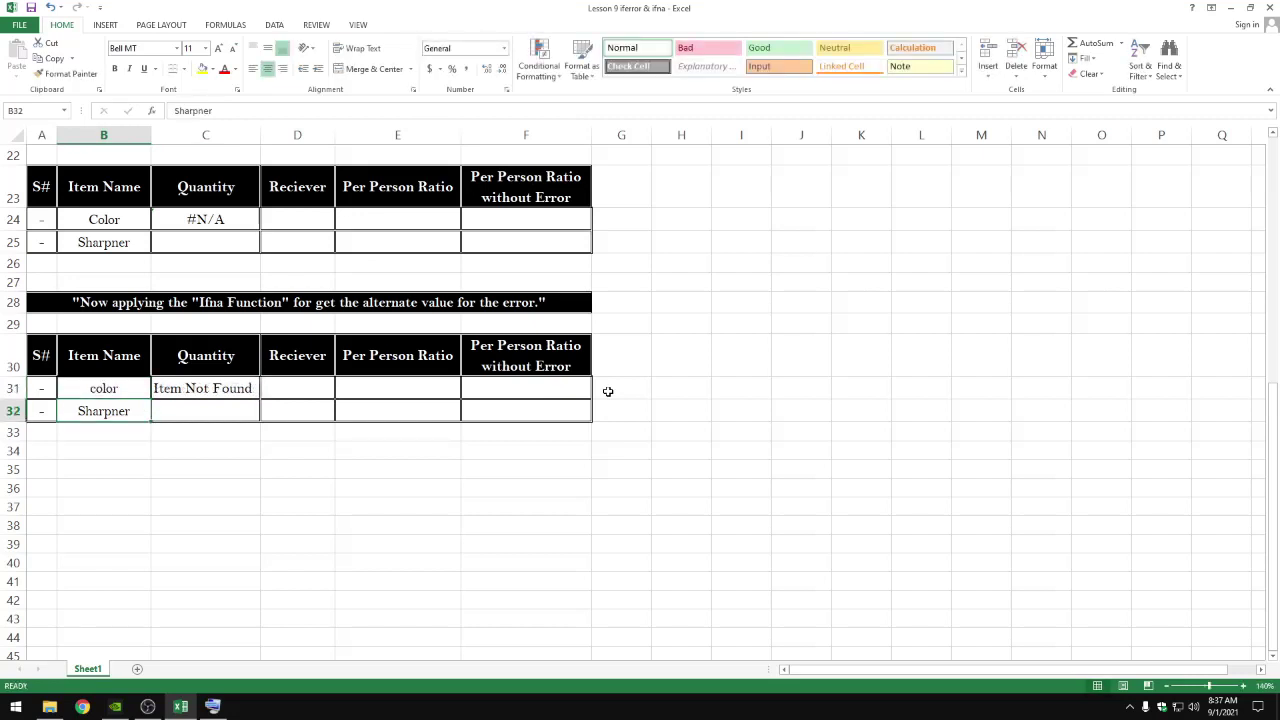
key("Up")
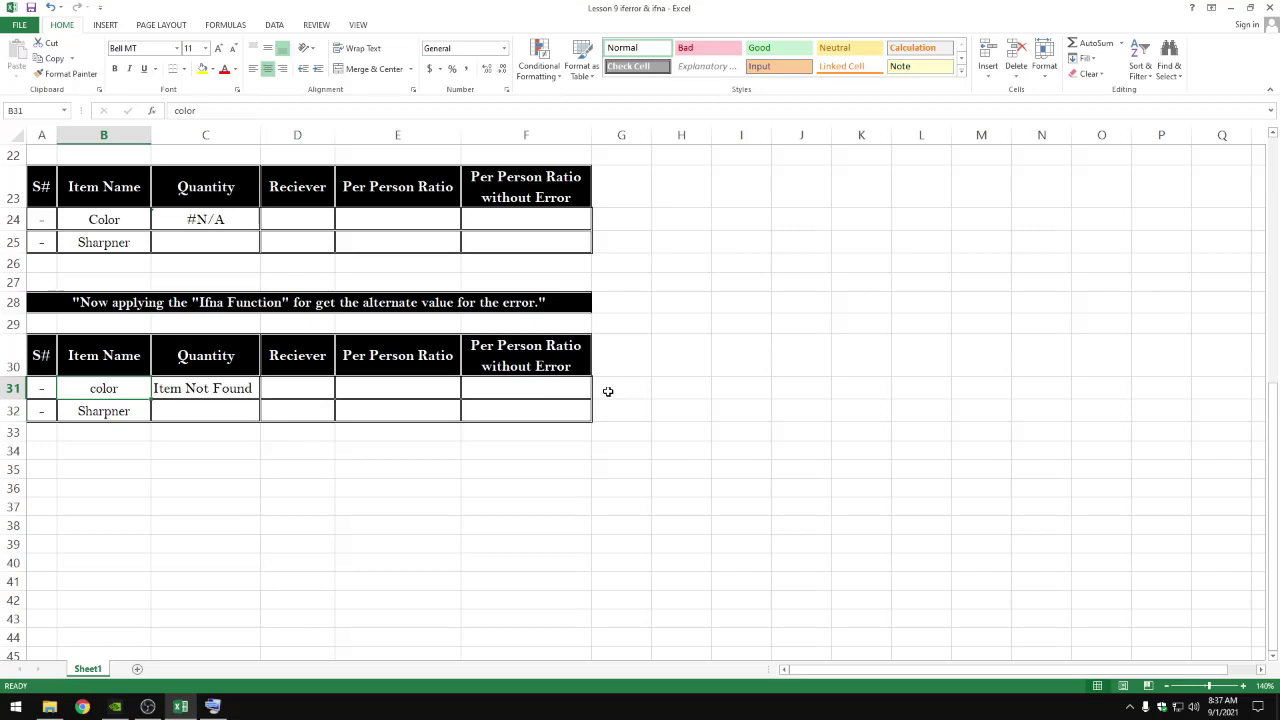
Review the nested IFERROR and IFNA formula in C31 against its lookup table, leaving it as it is
scroll(608, 391, "up", 3)
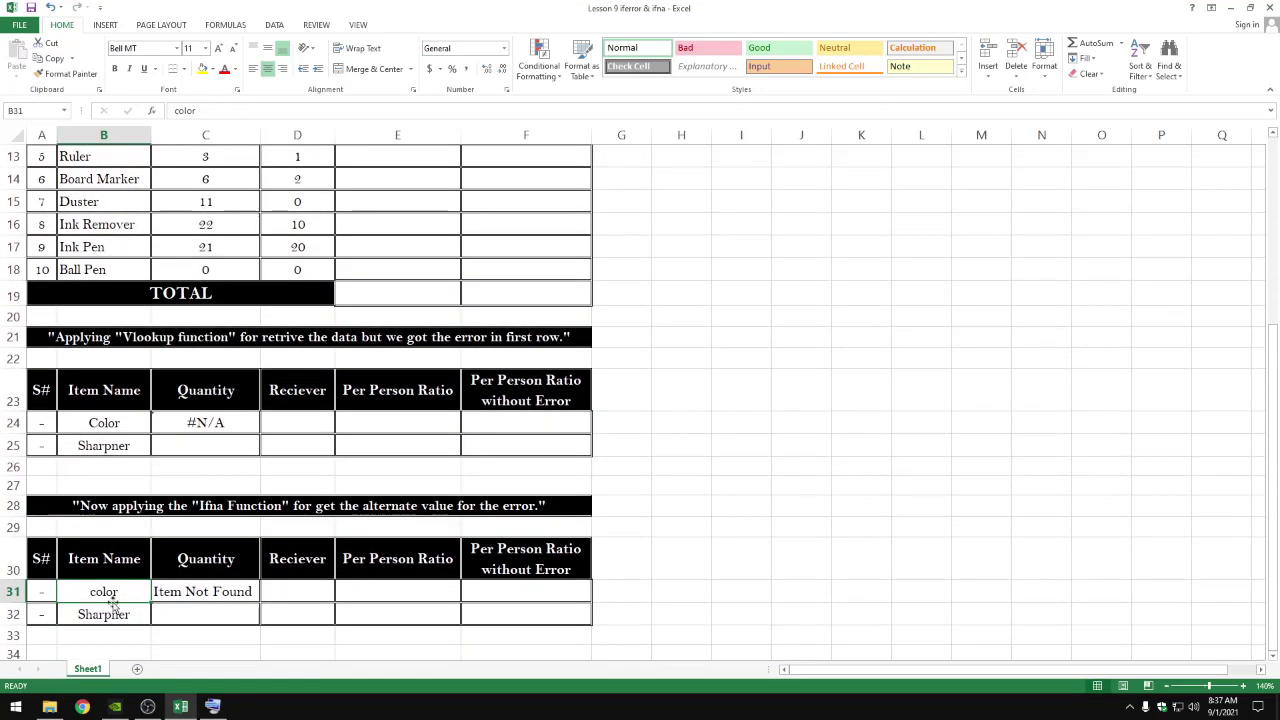
double_click(185, 592)
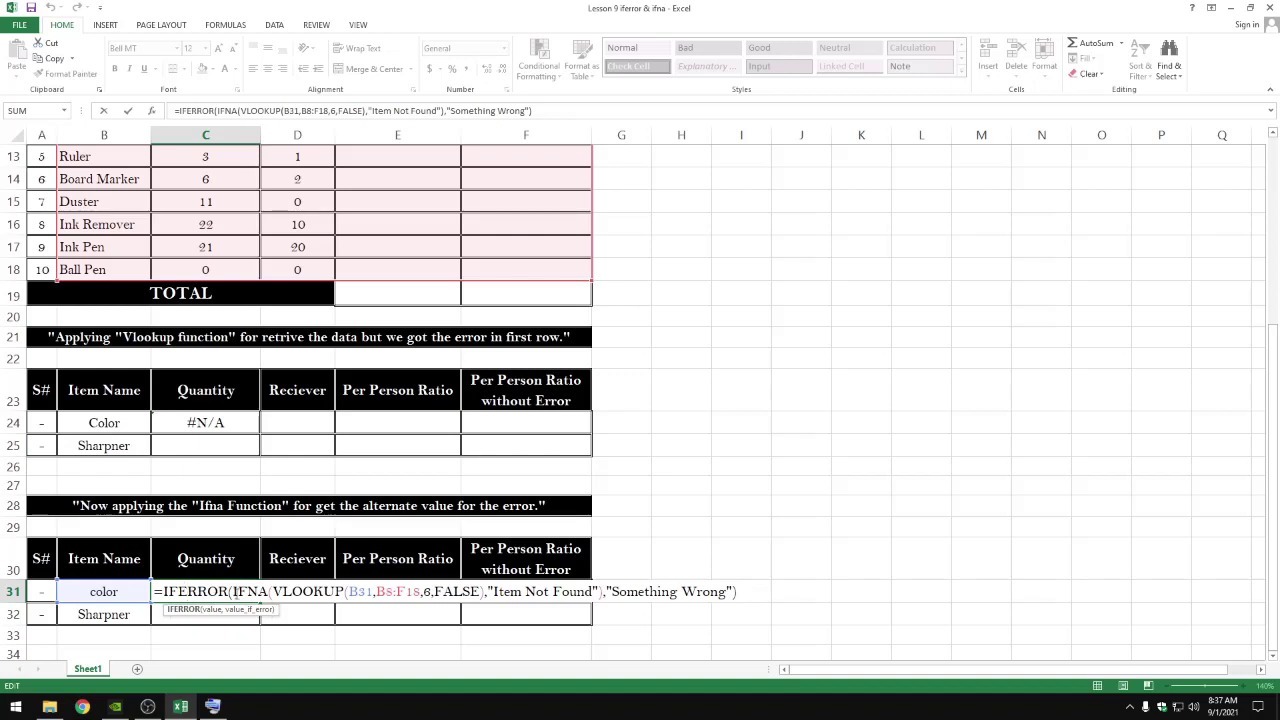
left_click_drag(233, 591, 292, 591)
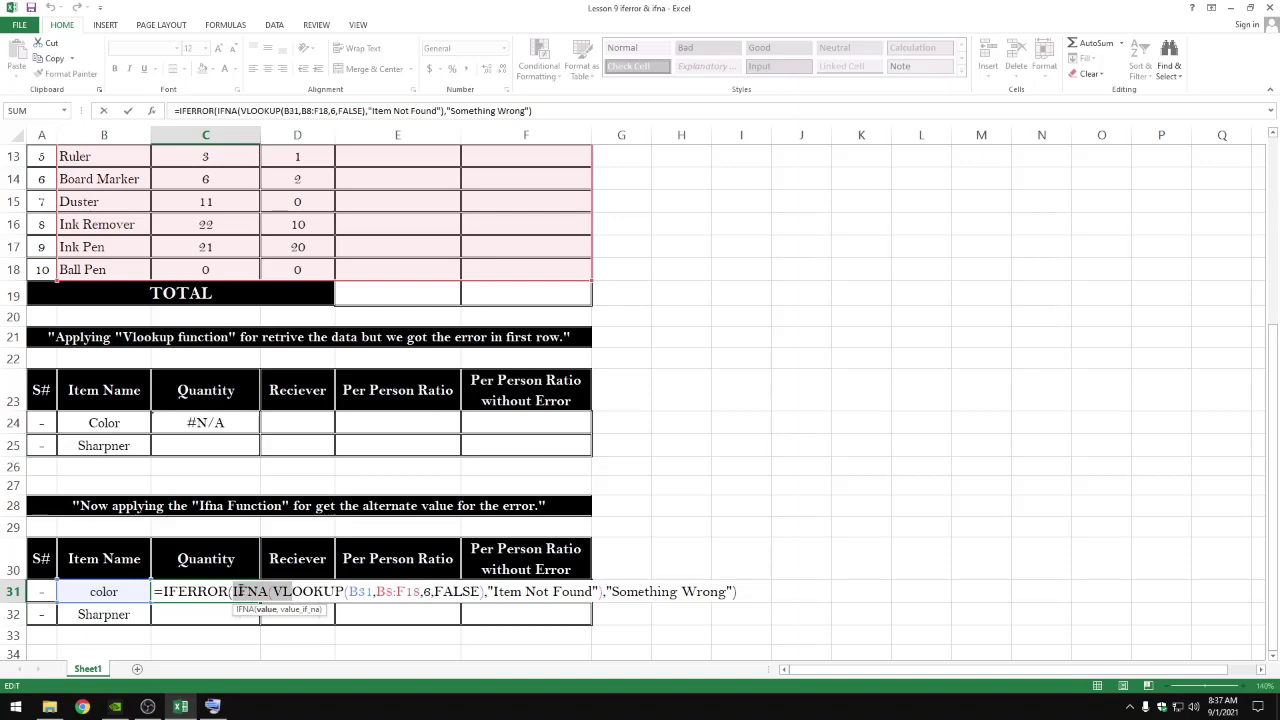
scroll(240, 591, "up", 4)
scroll(475, 492, "down", 8)
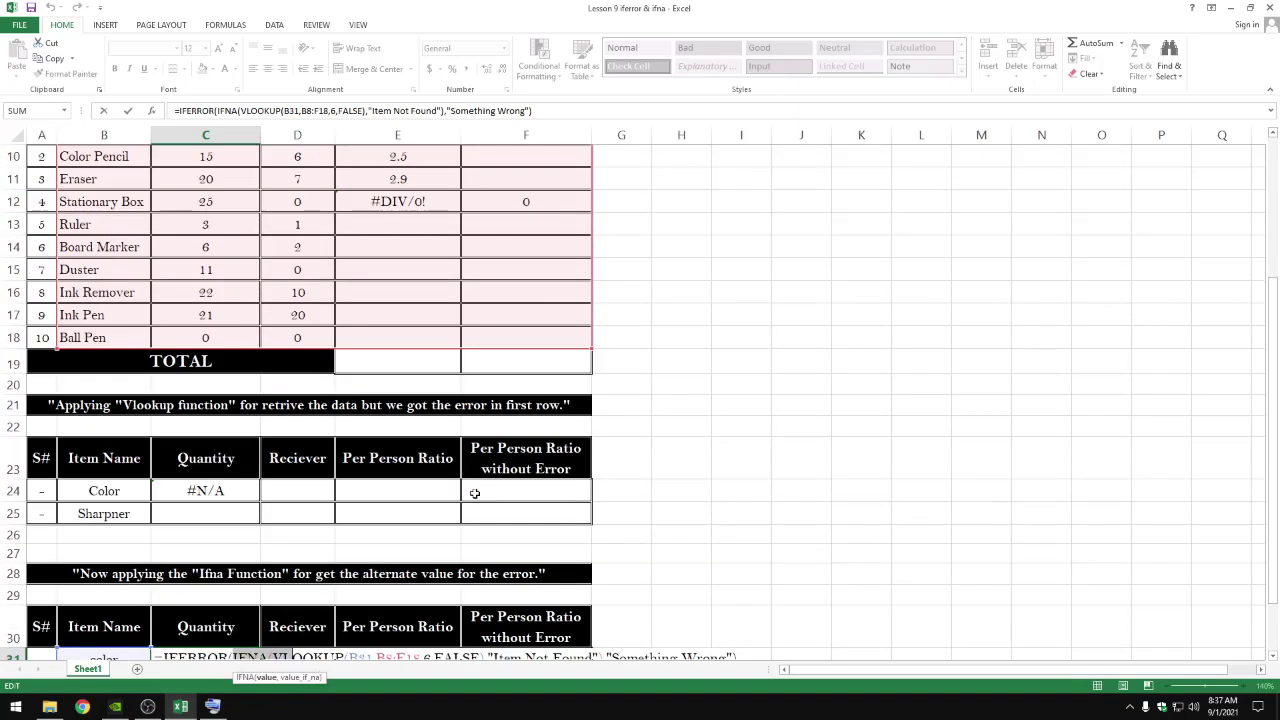
key("Return")
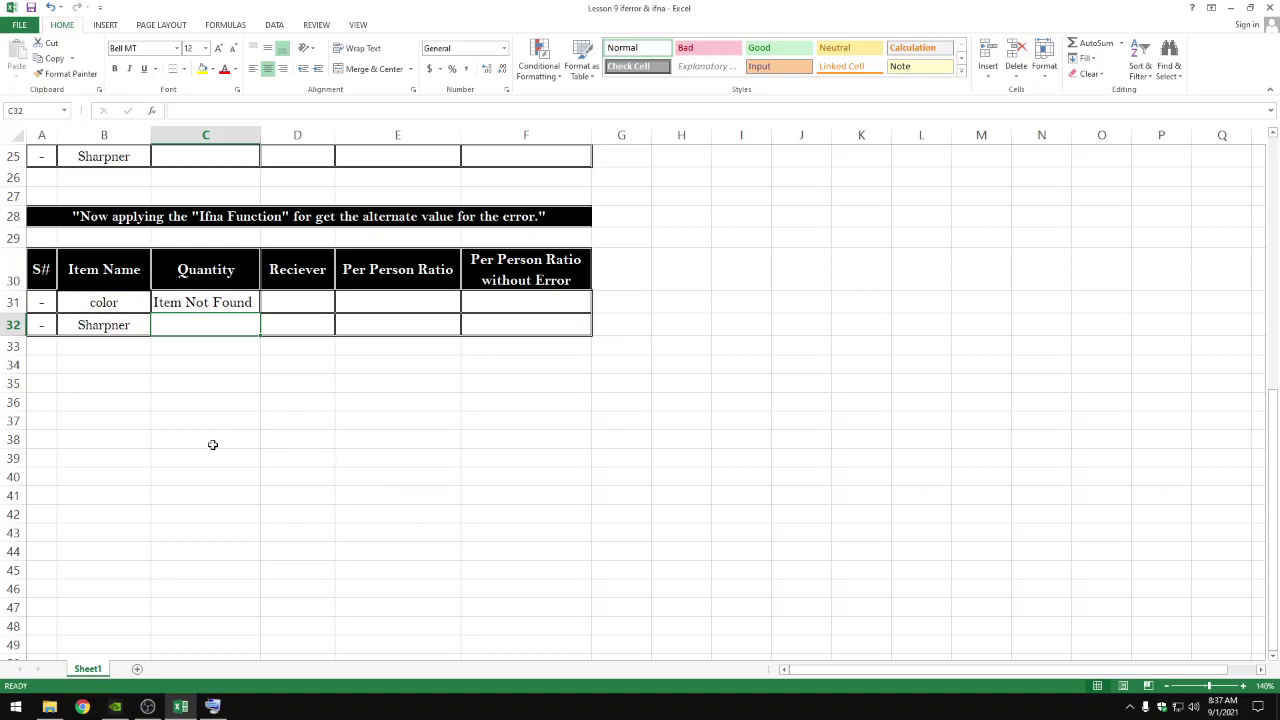
Total the Per Person Ratio column in E19 with a SUM of E9:E18
scroll(120, 540, "up", 2)
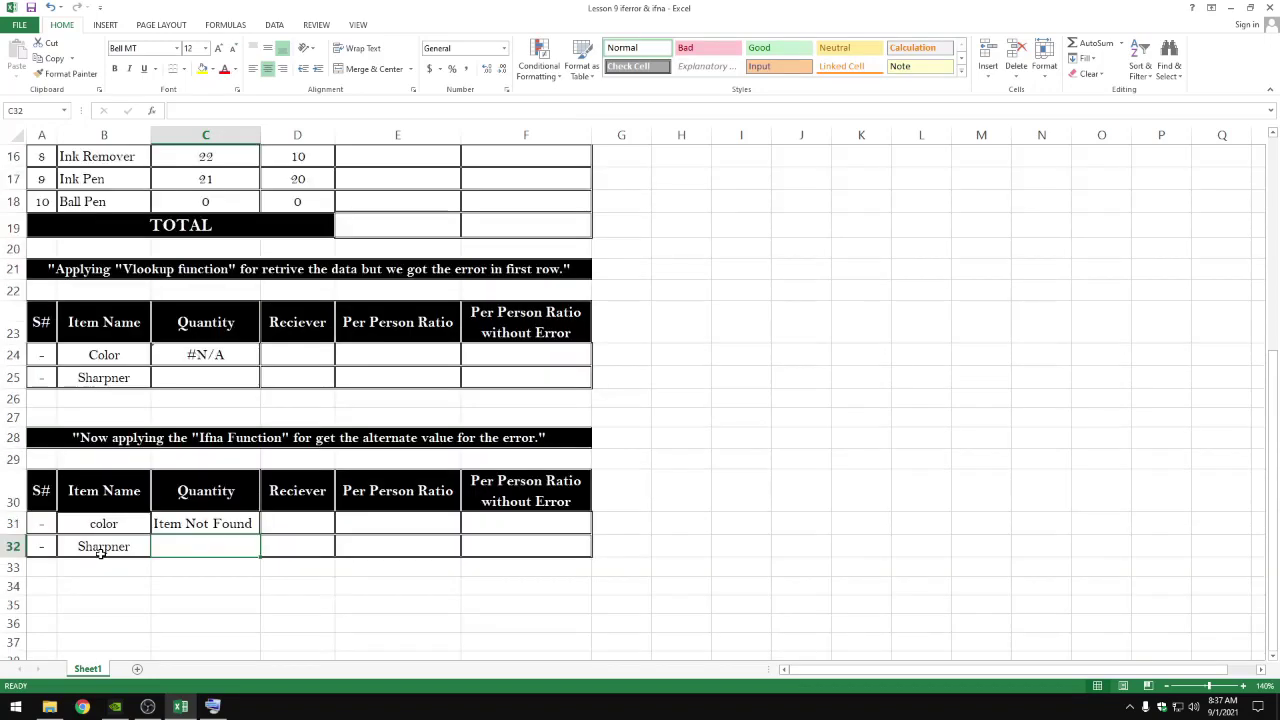
scroll(360, 446, "up", 4)
left_click(370, 456)
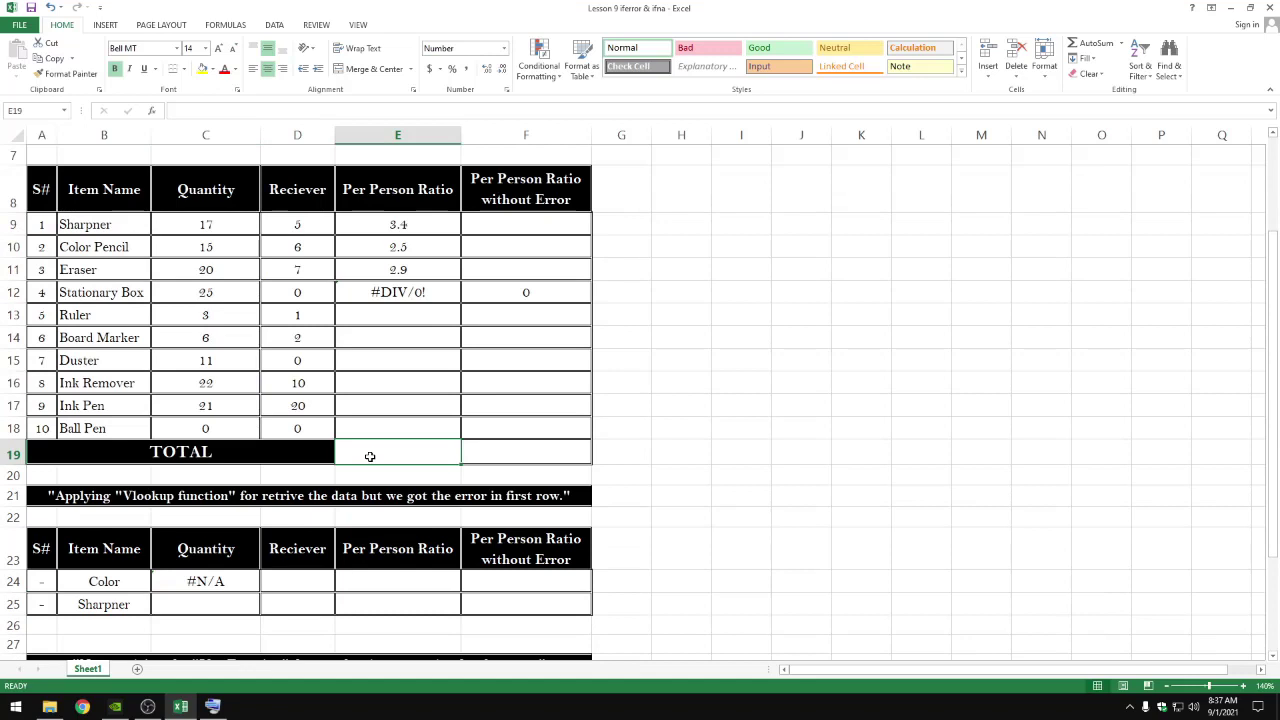
type("=sum(")
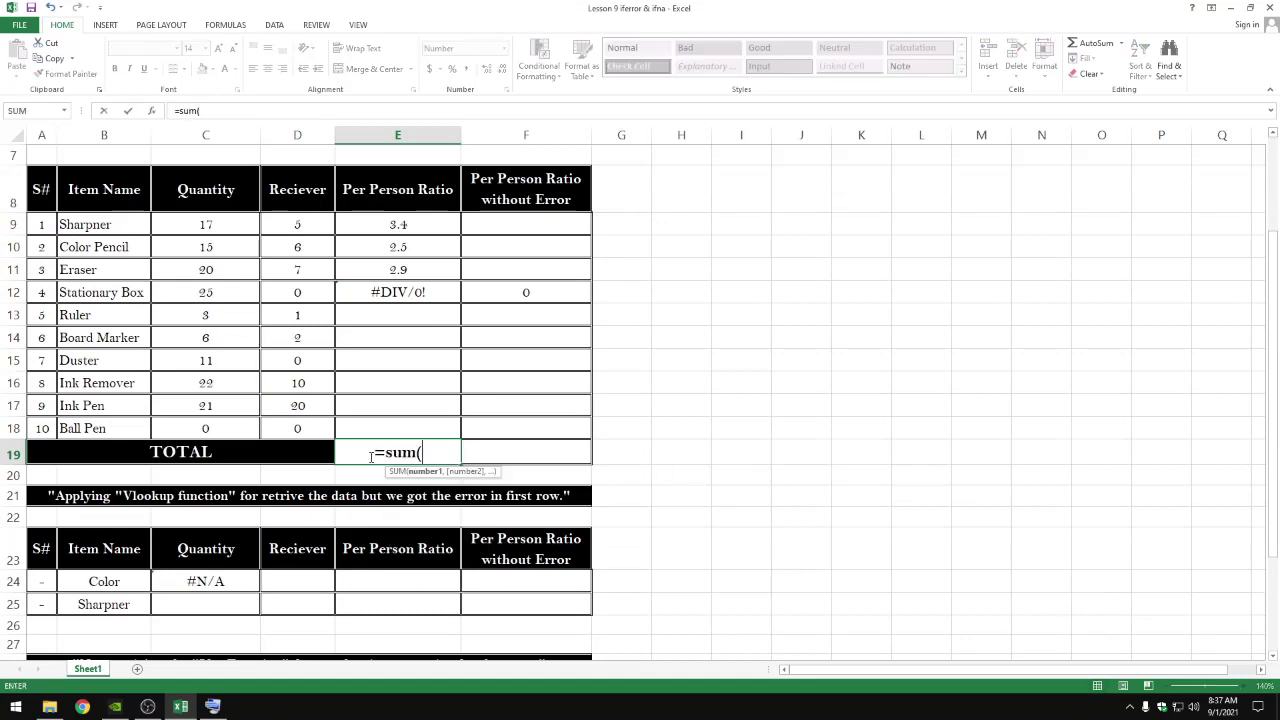
left_click_drag(351, 425, 358, 231)
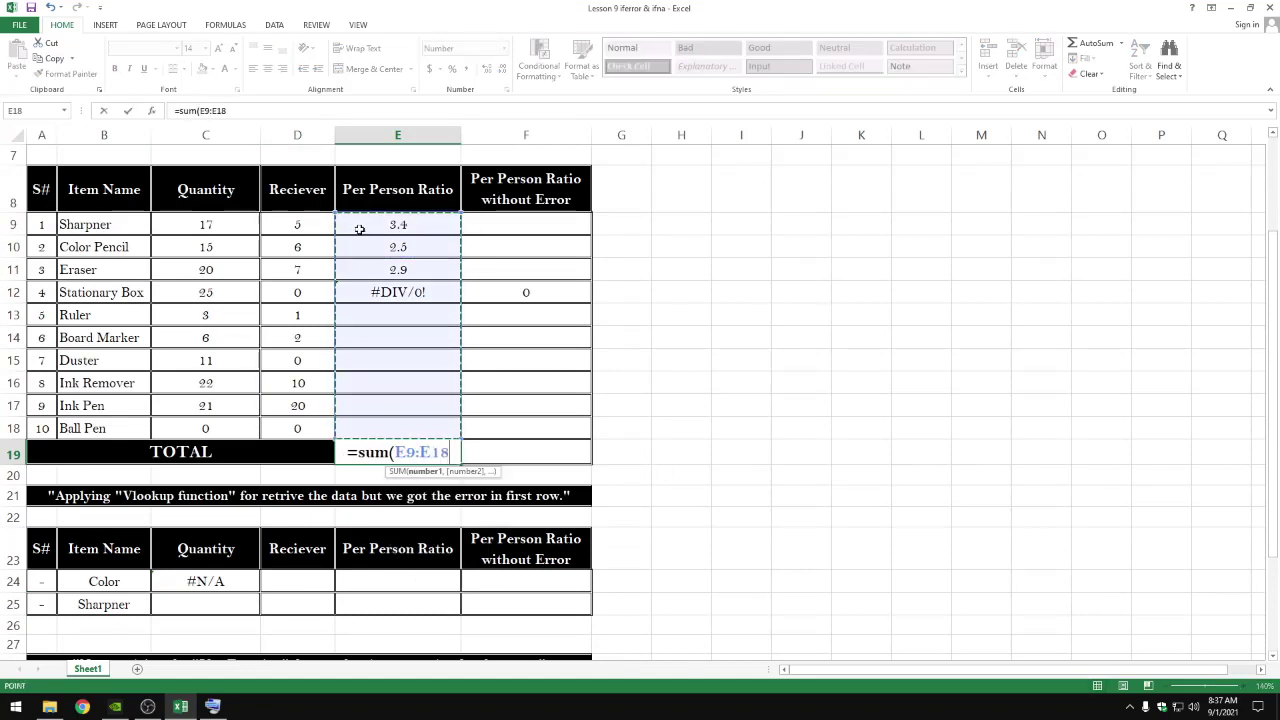
key("Return")
Total the Per Person Ratio without Error column in F19 with a SUM of F9:F18
left_click(488, 448)
type("=")
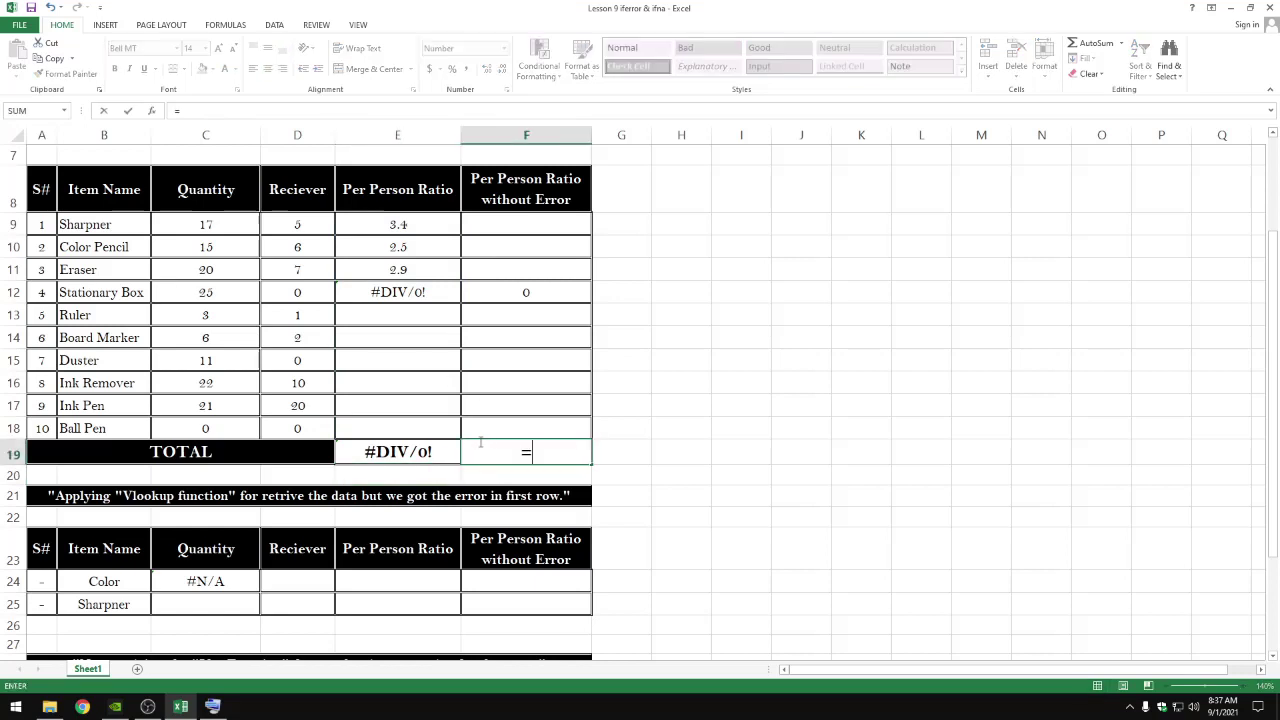
type("sum(")
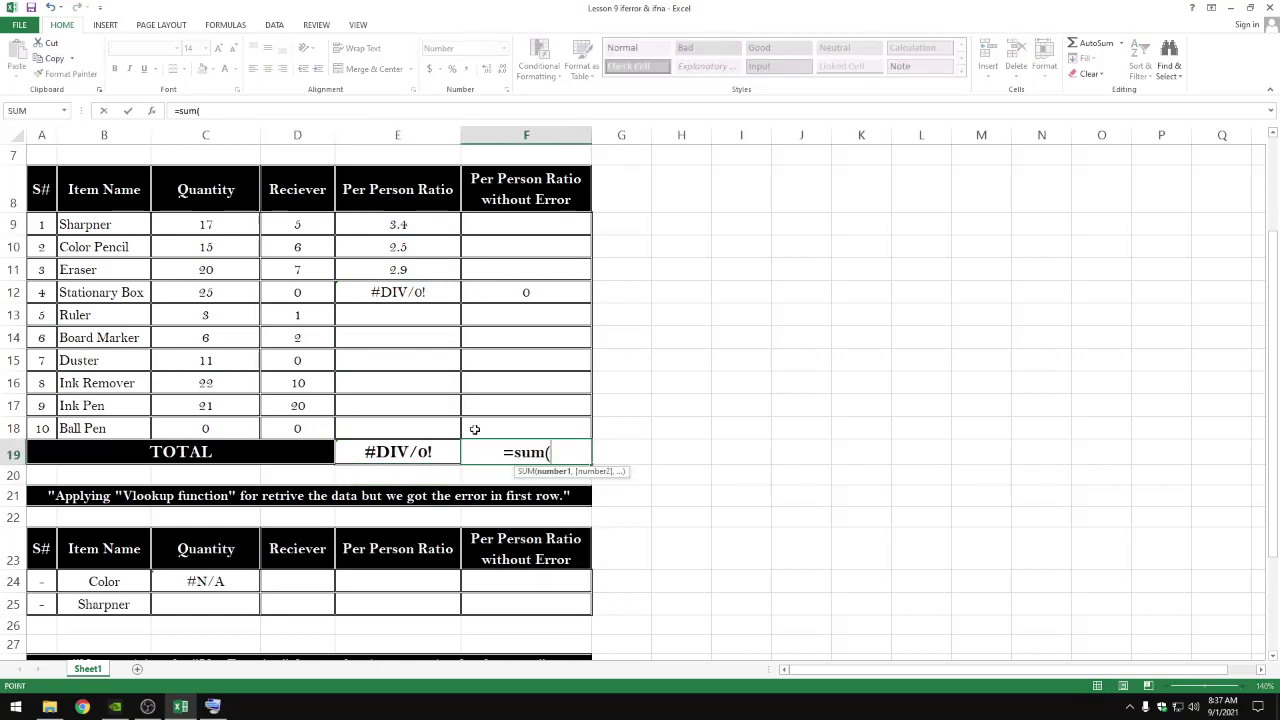
left_click_drag(475, 429, 510, 226)
key("Return")
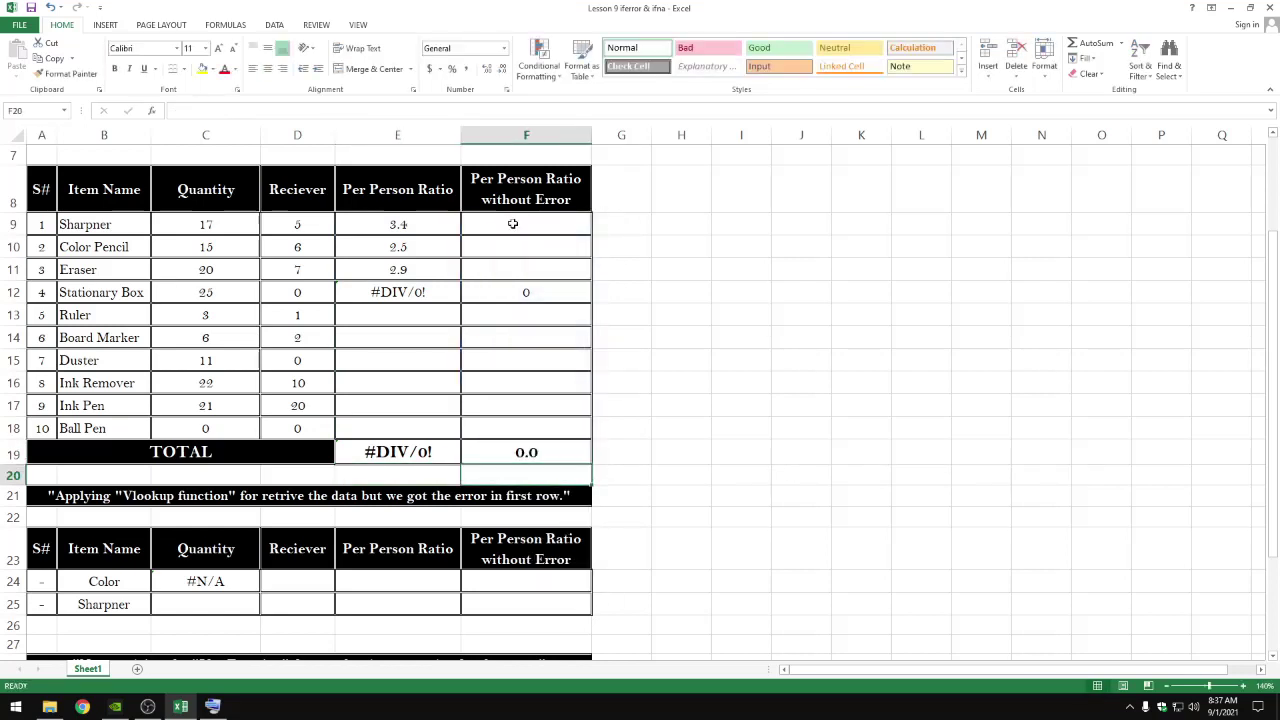
Enter 254 in F10 for Color Pencil to test the total of the error-free column
left_click(497, 246)
type("254")
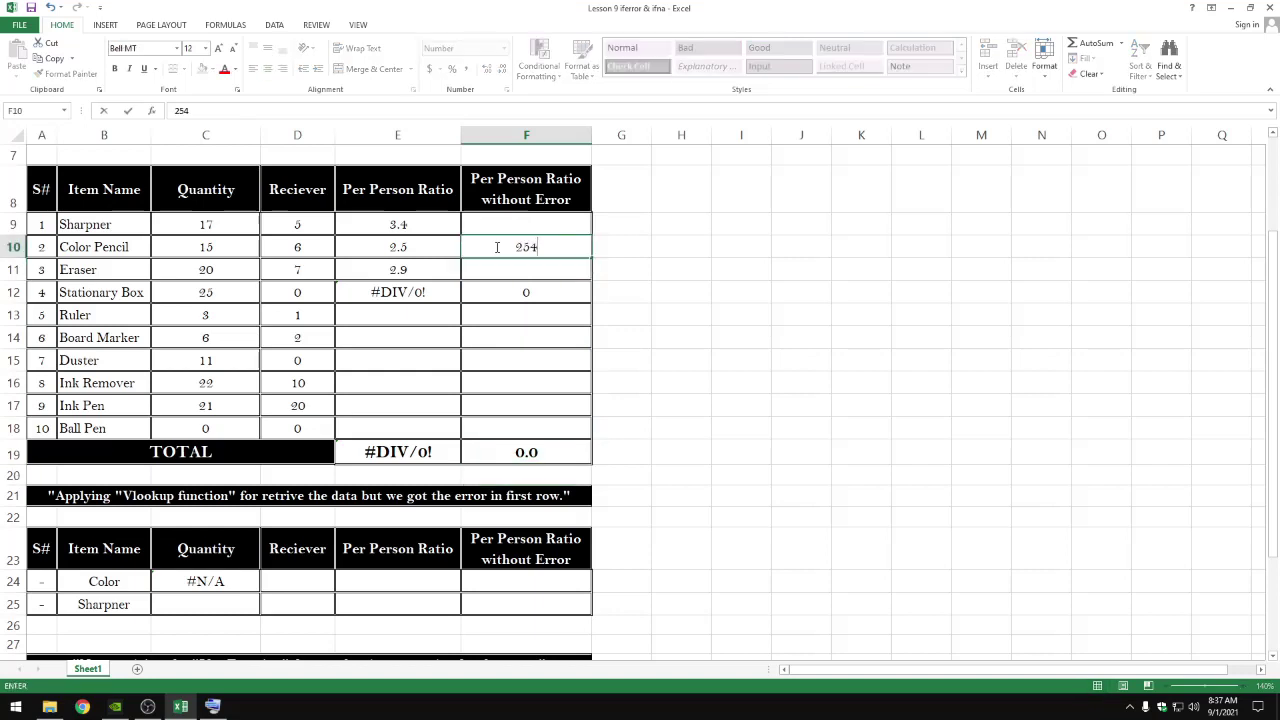
key("Return")
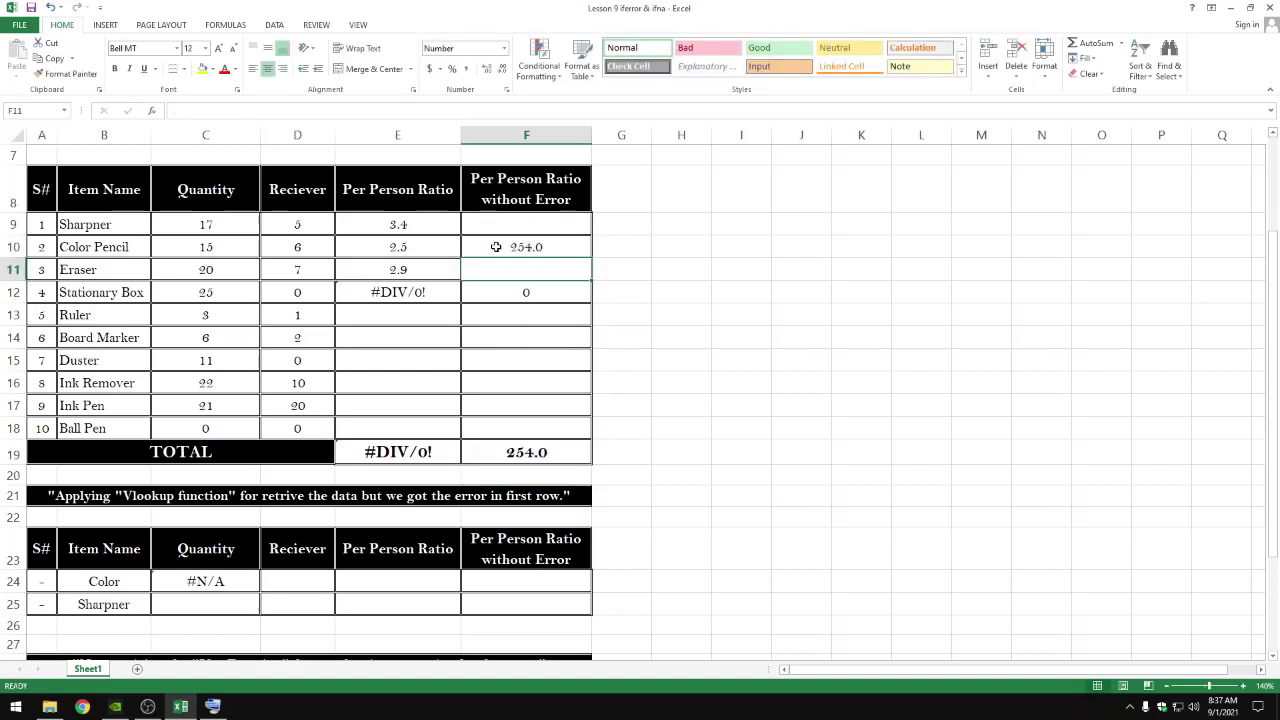
scroll(440, 298, "up", 2)
scroll(437, 291, "down", 3)
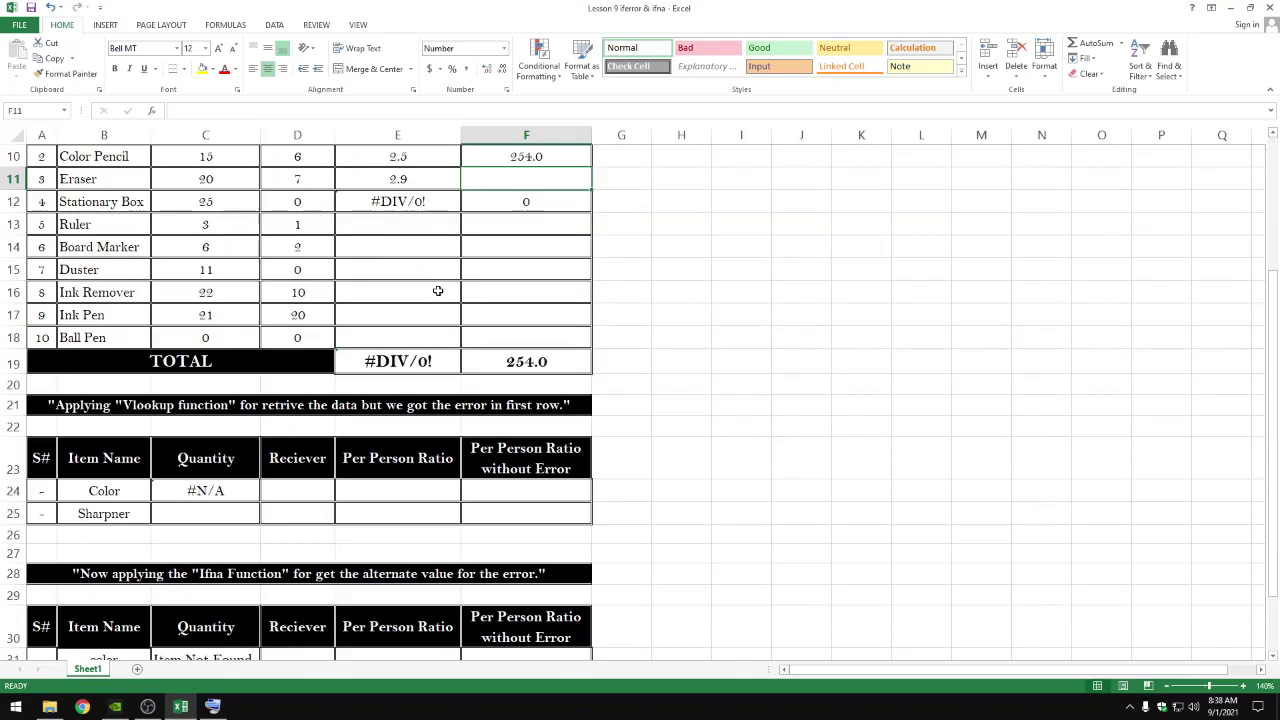
scroll(437, 291, "up", 3)
scroll(437, 291, "down", 4)
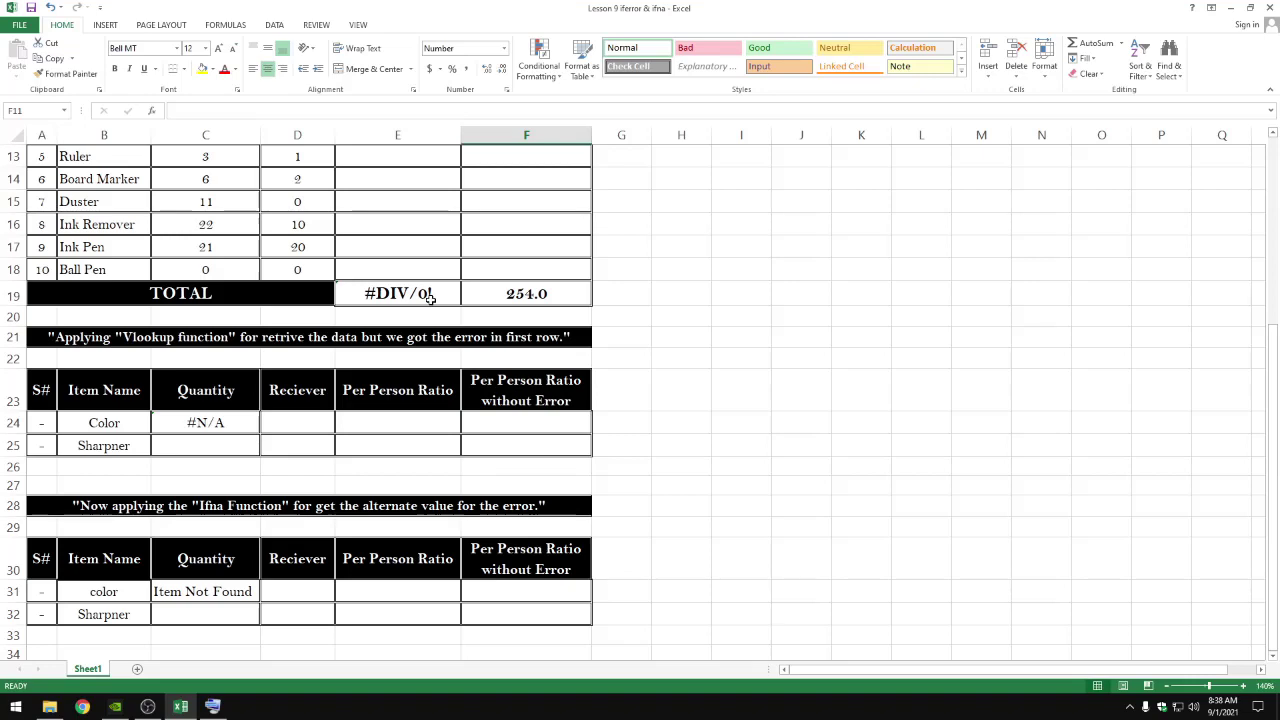
scroll(416, 320, "up", 3)
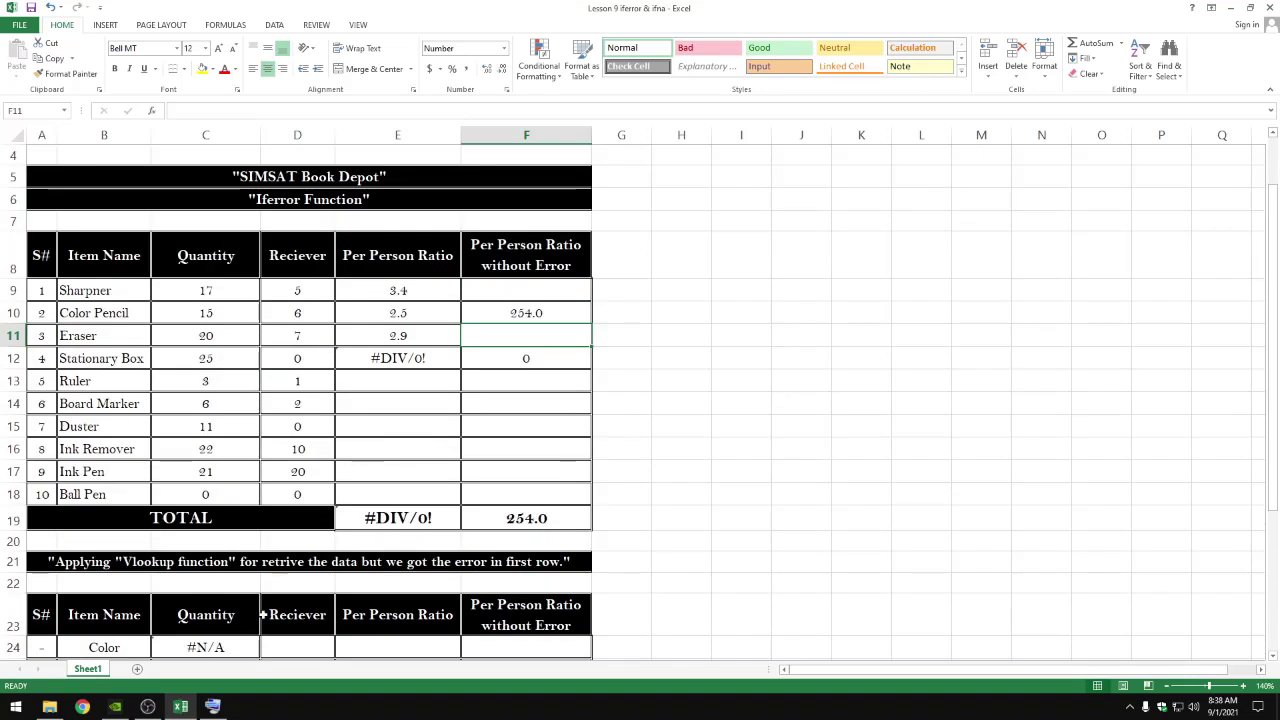